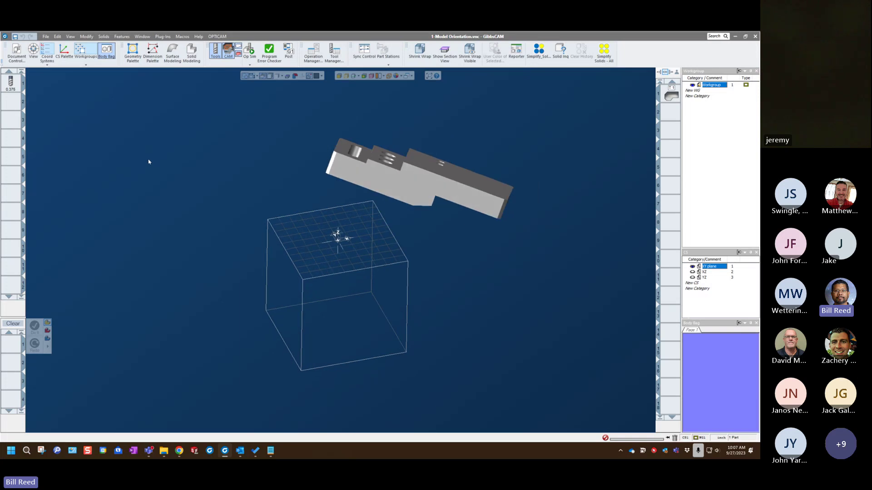
# Turn on face selection and select individual faces on the part's stepped underside one at a time
pyautogui.moveTo(542, 265); pyautogui.dragTo(535, 266, button='middle')
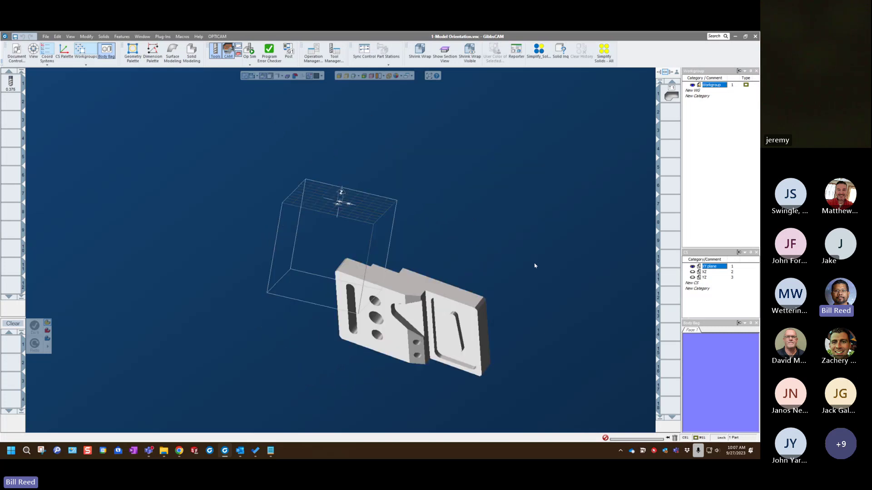
pyautogui.moveTo(535, 266); pyautogui.dragTo(478, 185, button='middle')
pyautogui.click(339, 76)
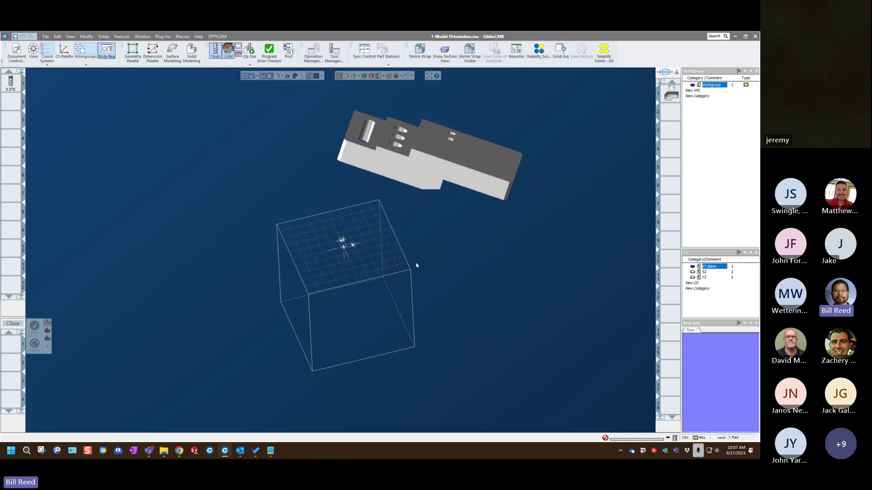
pyautogui.moveTo(416, 265); pyautogui.dragTo(410, 195, button='middle')
pyautogui.click(408, 186)
pyautogui.click(404, 166)
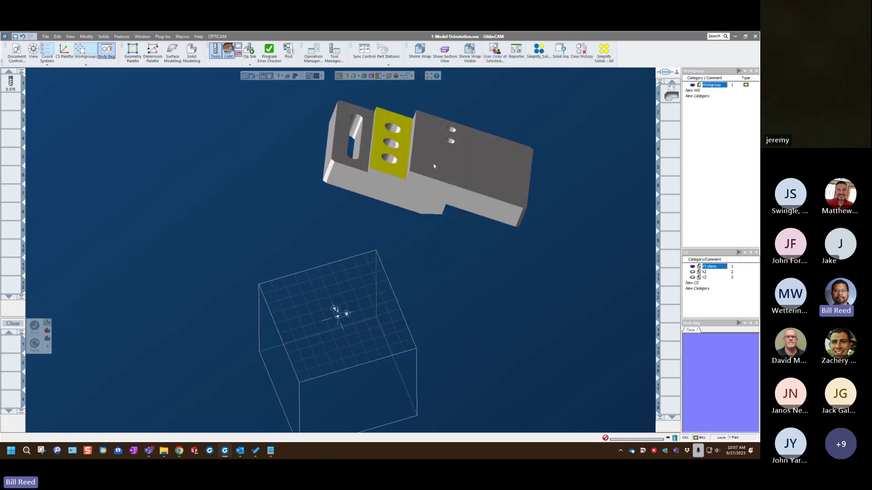
pyautogui.click(468, 183)
pyautogui.click(459, 210)
pyautogui.click(373, 174)
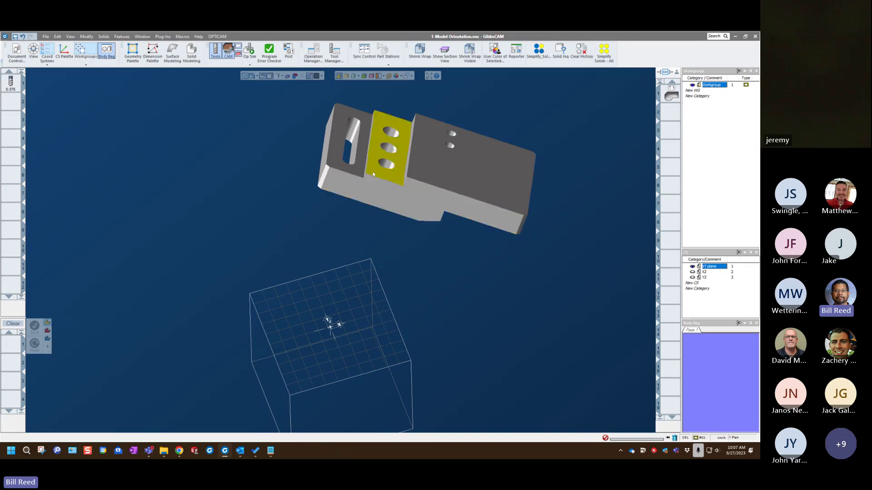
pyautogui.click(337, 147)
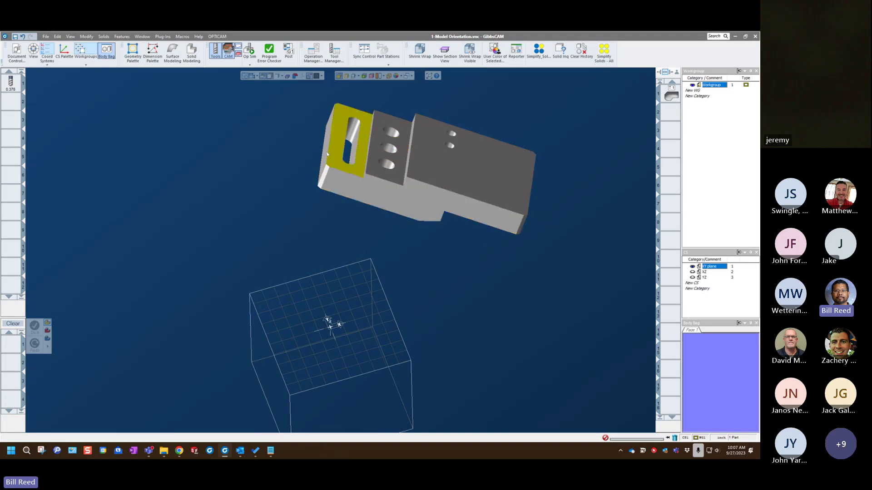
pyautogui.moveTo(326, 154); pyautogui.dragTo(447, 158, button='middle')
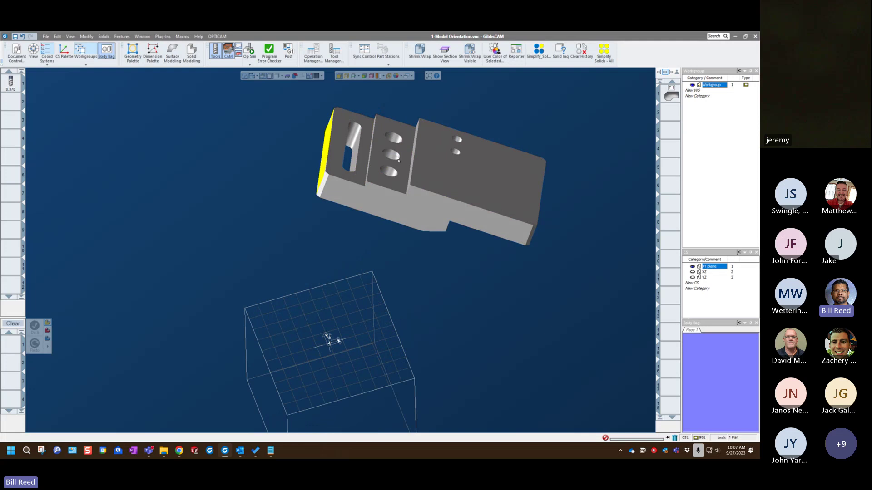
# Add the three-hole face, the large stepped face and the two small hole walls to the selection, and clear the selection
pyautogui.keyDown('shift'); pyautogui.click(405, 165); pyautogui.keyUp('shift')
pyautogui.keyDown('shift'); pyautogui.click(433, 153); pyautogui.keyUp('shift')
pyautogui.keyDown('shift'); pyautogui.click(455, 152); pyautogui.keyUp('shift')
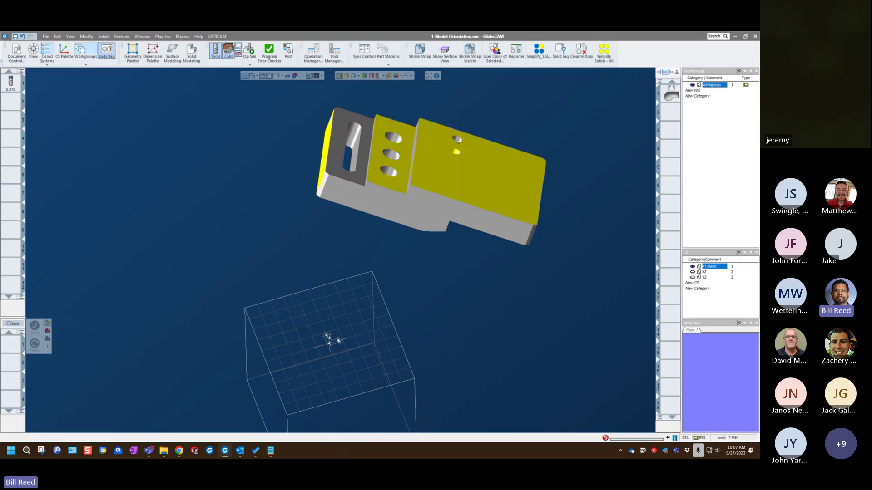
pyautogui.keyDown('shift'); pyautogui.click(457, 139); pyautogui.keyUp('shift')
pyautogui.click(588, 149)
# Align the flat face containing the slot and three holes to the XY plane coordinate system
pyautogui.moveTo(588, 150); pyautogui.dragTo(386, 291, button='middle')
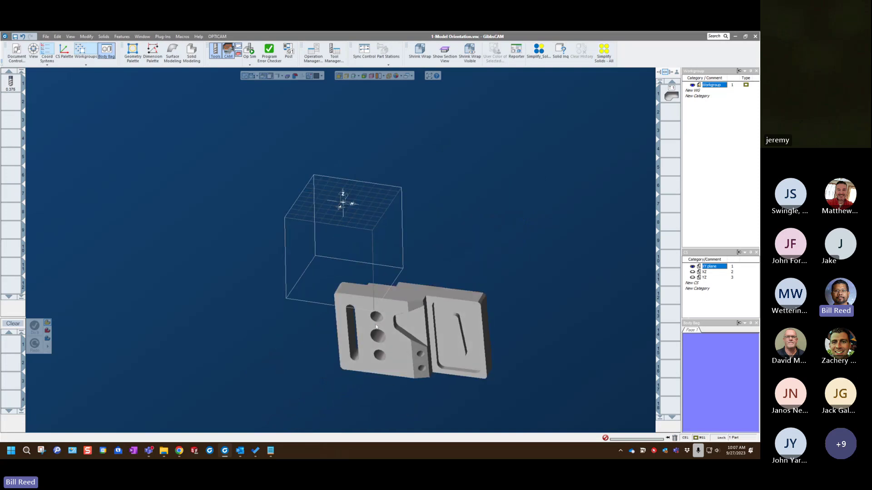
pyautogui.click(391, 320)
pyautogui.moveTo(584, 165); pyautogui.dragTo(418, 295, button='middle')
pyautogui.rightClick(408, 293)
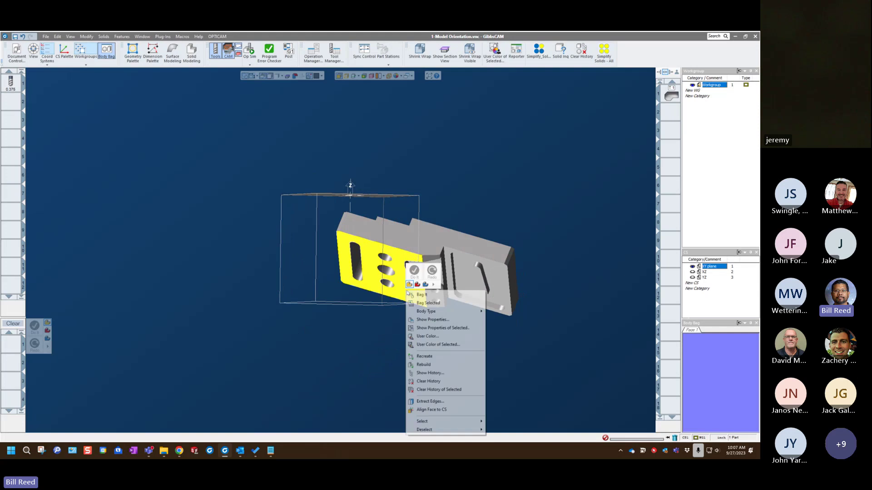
pyautogui.click(440, 410)
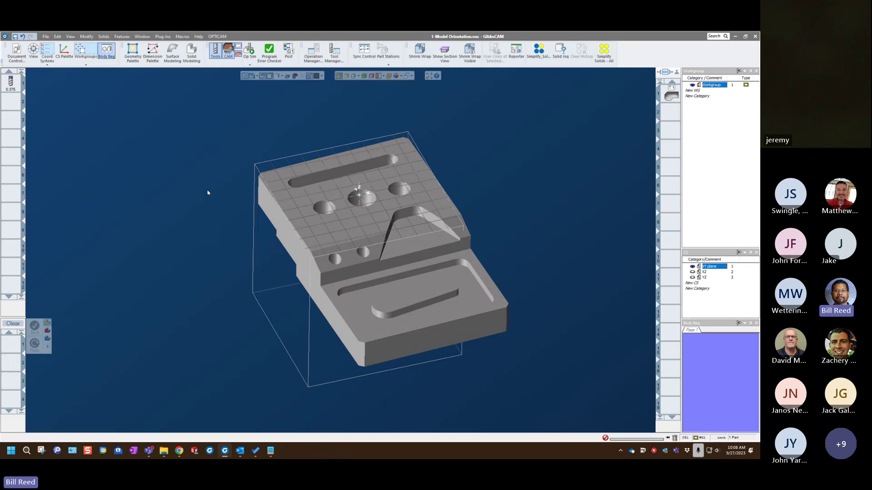
pyautogui.scroll(2, 208, 191)
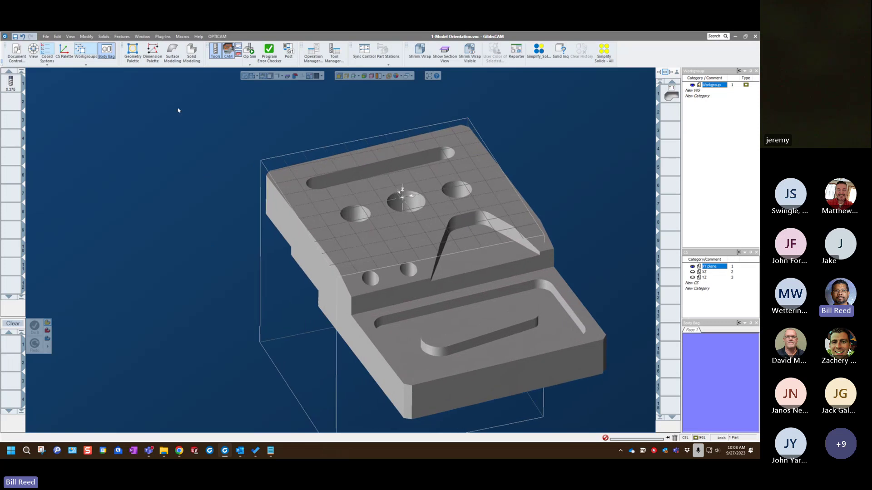
pyautogui.click(87, 36)
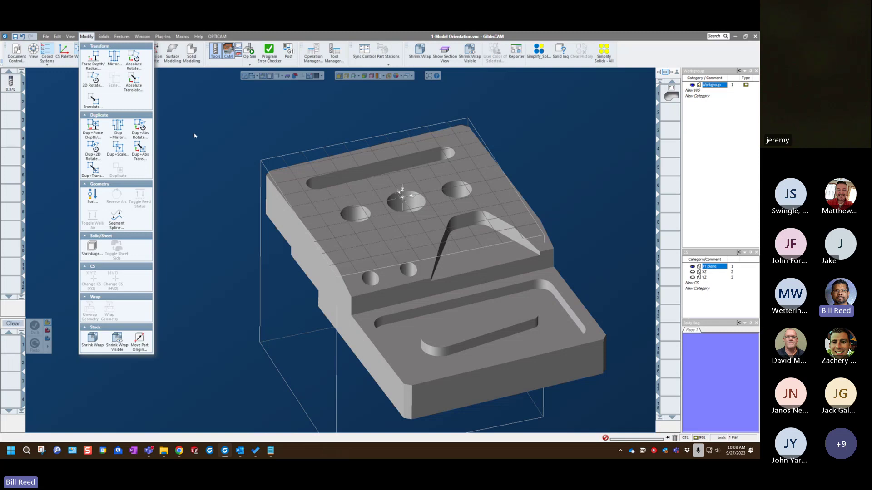
pyautogui.click(196, 135)
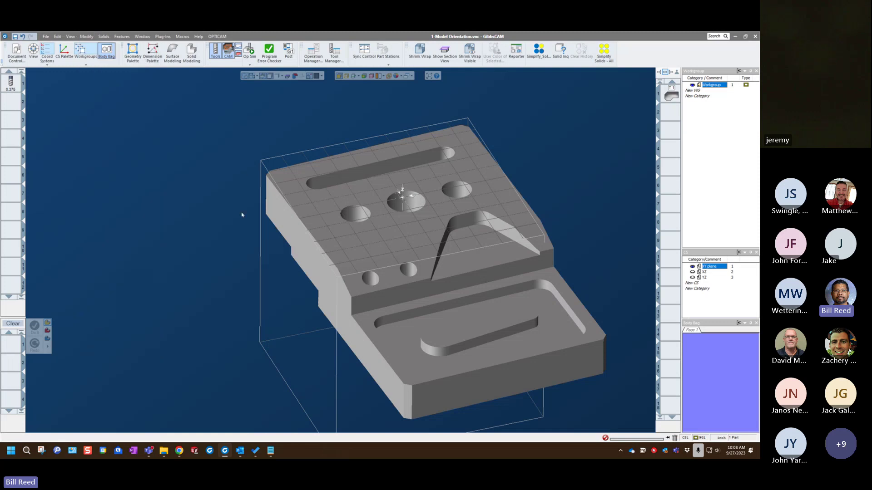
pyautogui.moveTo(243, 214); pyautogui.dragTo(170, 179, button='middle')
pyautogui.scroll(1, 170, 178)
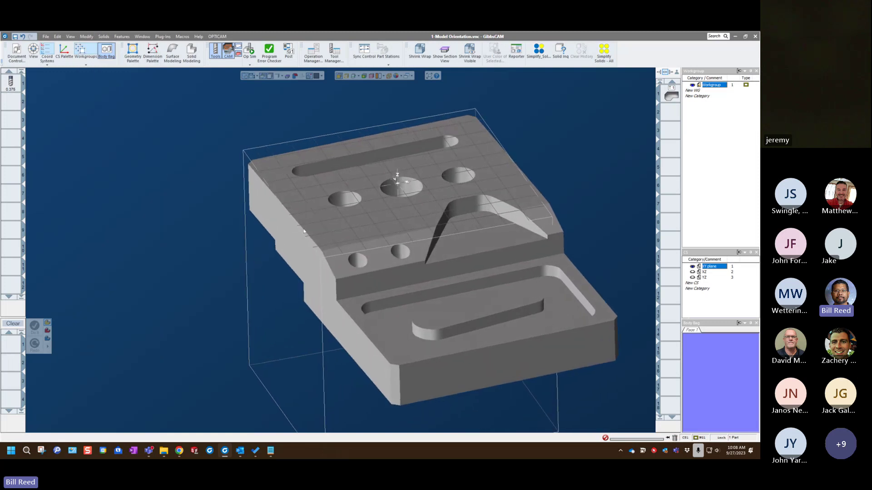
pyautogui.moveTo(304, 231); pyautogui.dragTo(150, 170, button='middle')
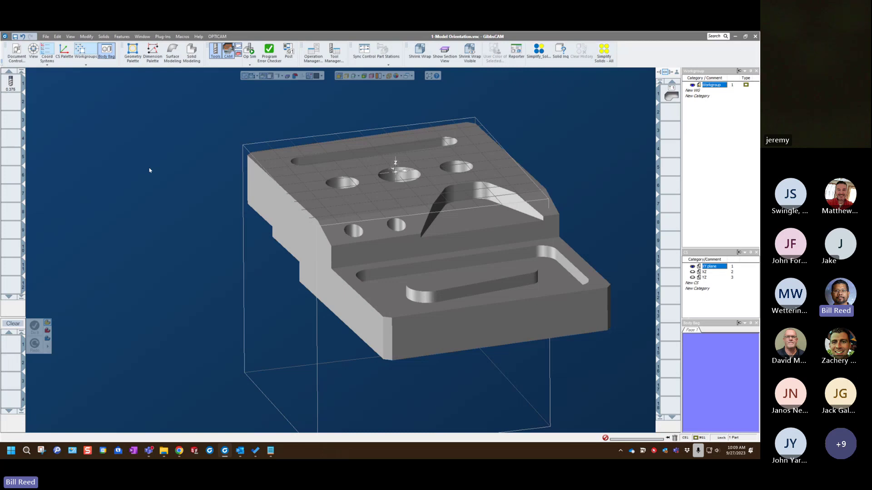
pyautogui.moveTo(144, 157); pyautogui.dragTo(185, 133, button='middle')
pyautogui.moveTo(283, 119); pyautogui.dragTo(254, 130, button='middle')
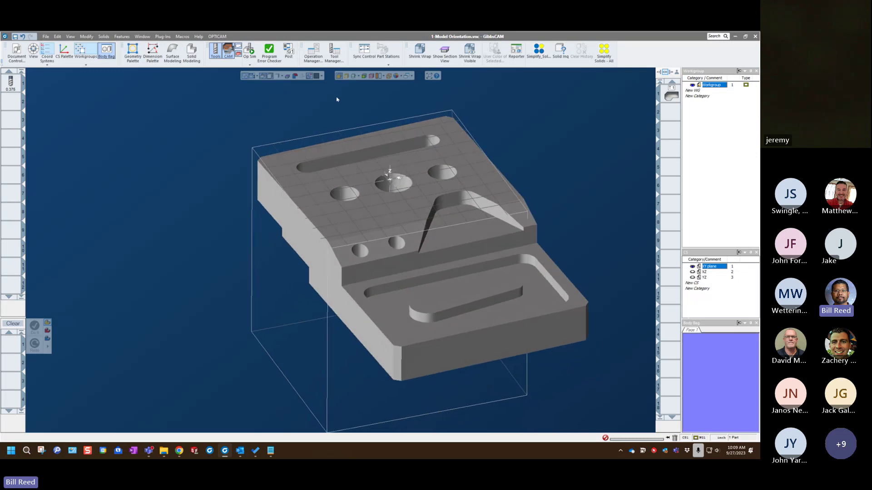
# Extract the long straight side edge of the aligned top face as geometry using edge selection, and turn edge selection off
pyautogui.click(346, 76)
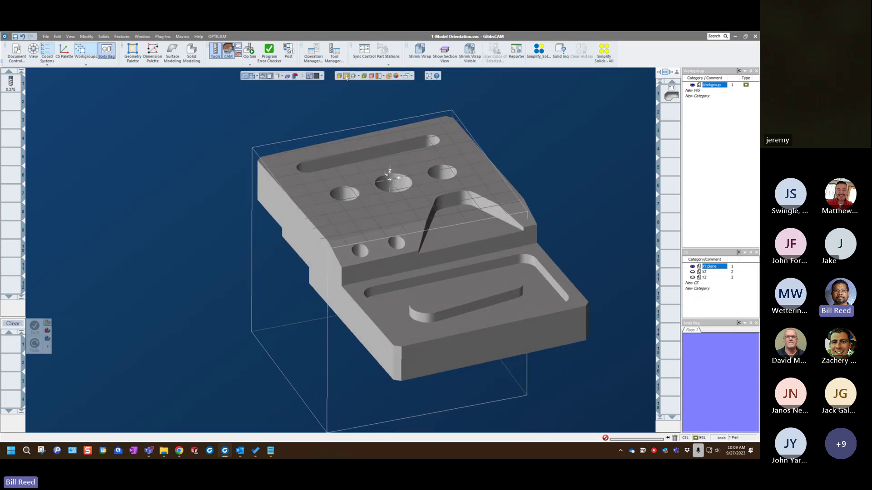
pyautogui.rightClick(280, 186)
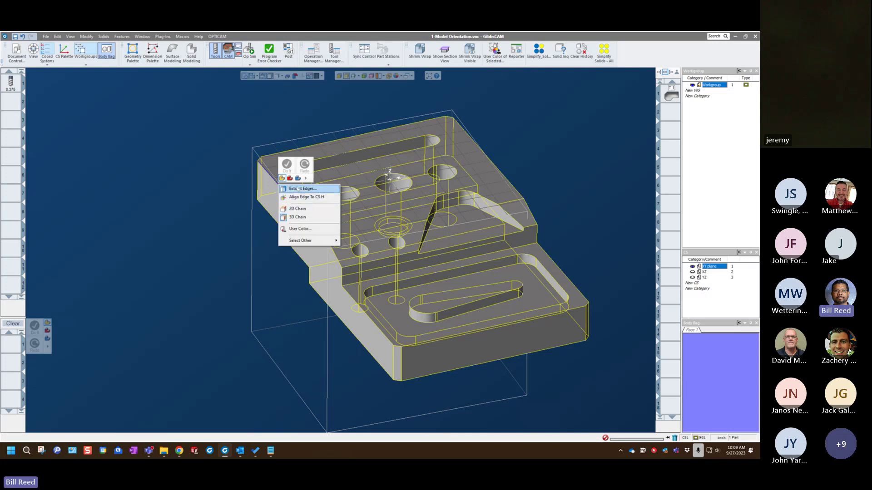
pyautogui.click(299, 189)
pyautogui.click(350, 107)
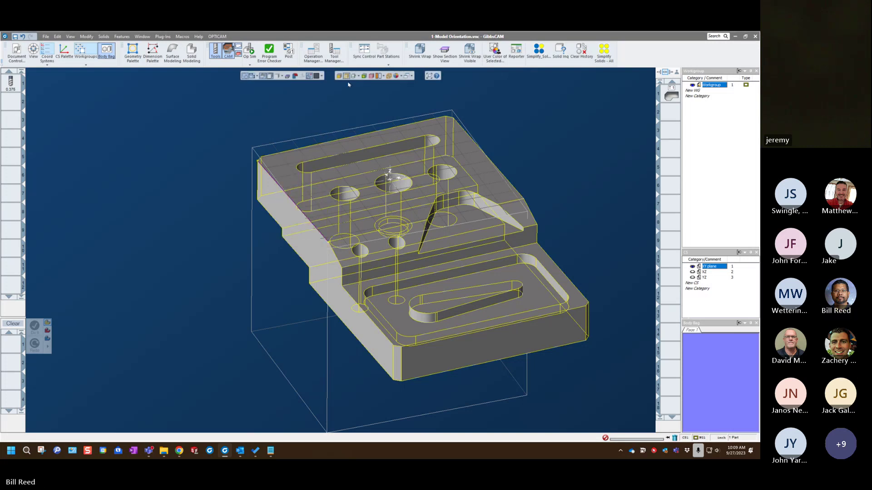
pyautogui.click(347, 77)
pyautogui.moveTo(202, 181); pyautogui.dragTo(206, 244, button='middle')
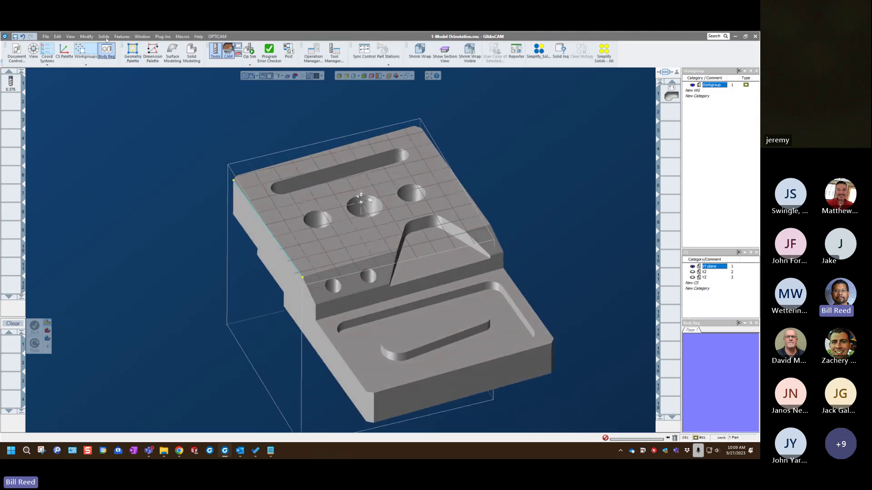
# Apply an Absolute Rotate to the extracted edge line from 93.16042° to 0° around X 0, Y 0
pyautogui.click(86, 37)
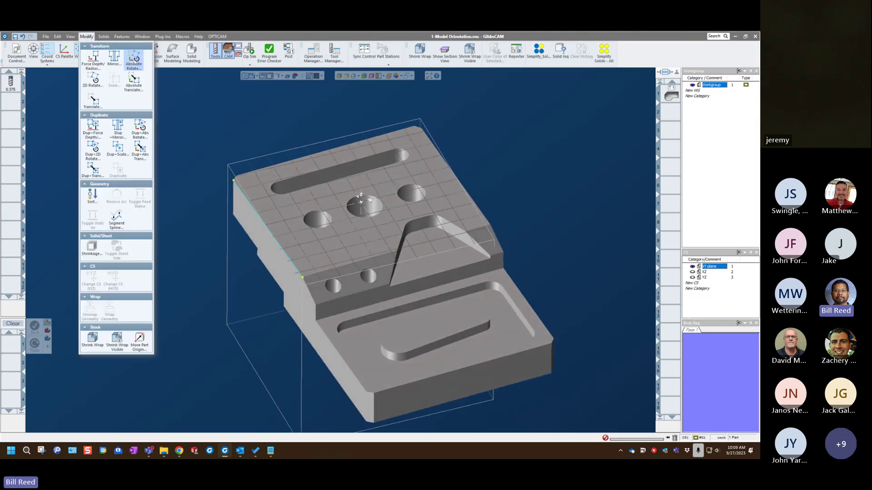
pyautogui.click(134, 58)
pyautogui.click(65, 116)
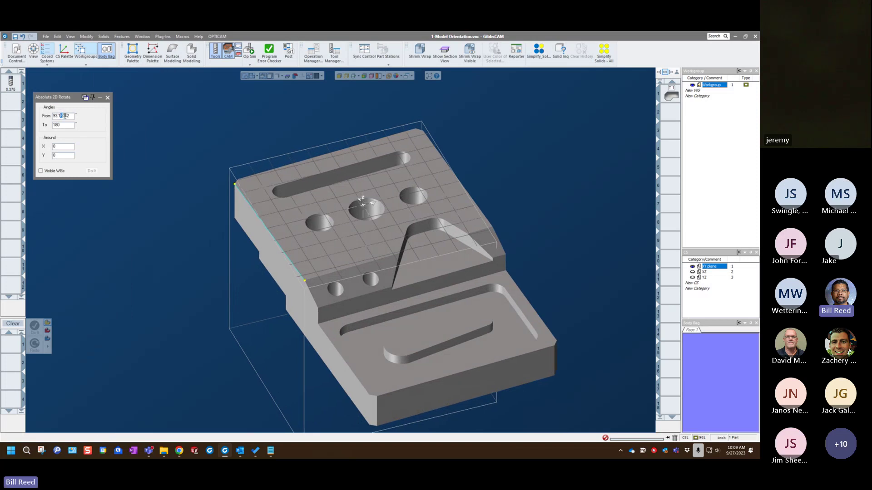
pyautogui.doubleClick(65, 116)
pyautogui.click(244, 198)
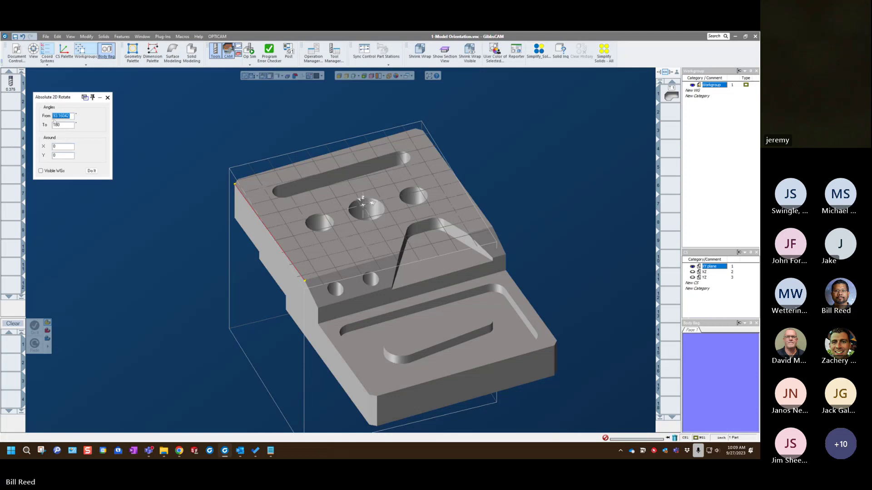
pyautogui.doubleClick(66, 125)
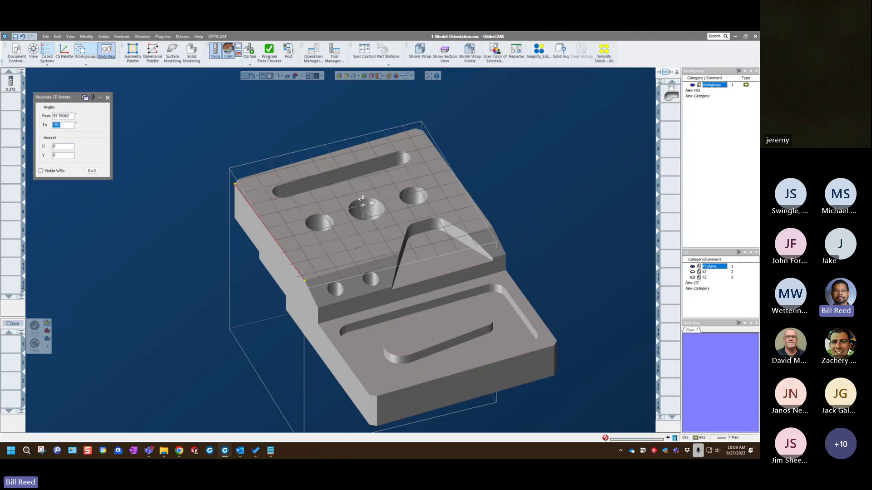
pyautogui.write('0')
pyautogui.click(92, 171)
# Try rotating the solid body from 93.16042° to 0° and to 90°, undoing each rotation
pyautogui.click(251, 208)
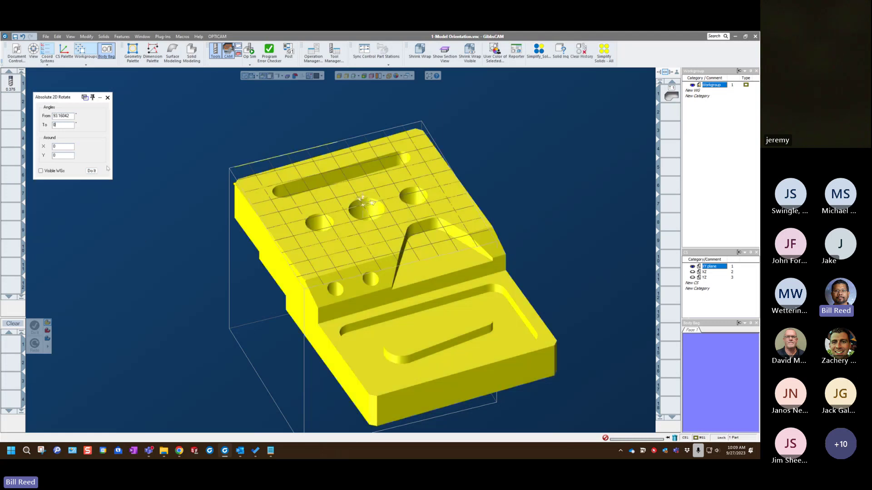
pyautogui.click(92, 171)
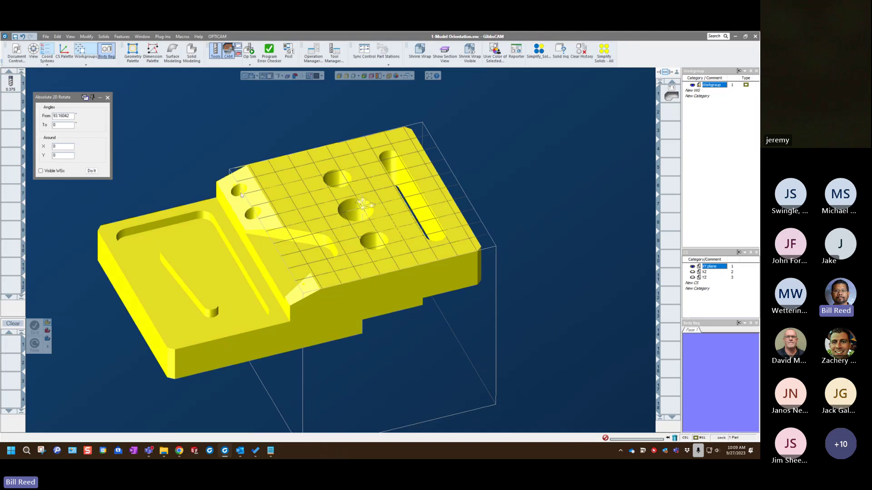
pyautogui.doubleClick(57, 124)
pyautogui.write('90')
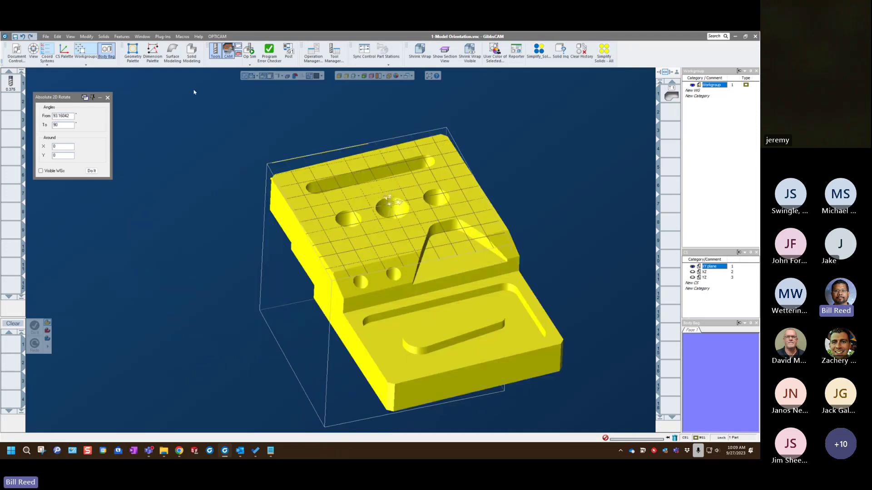
pyautogui.click(91, 171)
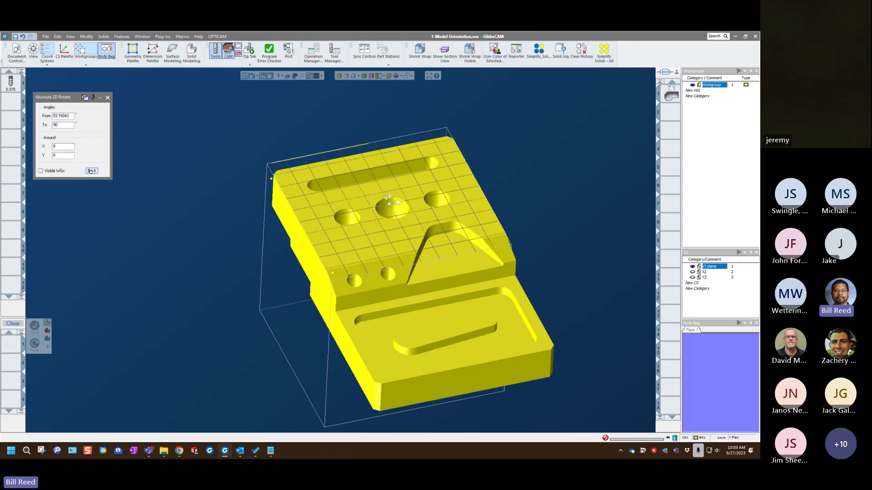
pyautogui.hotkey('ctrl', 'z')
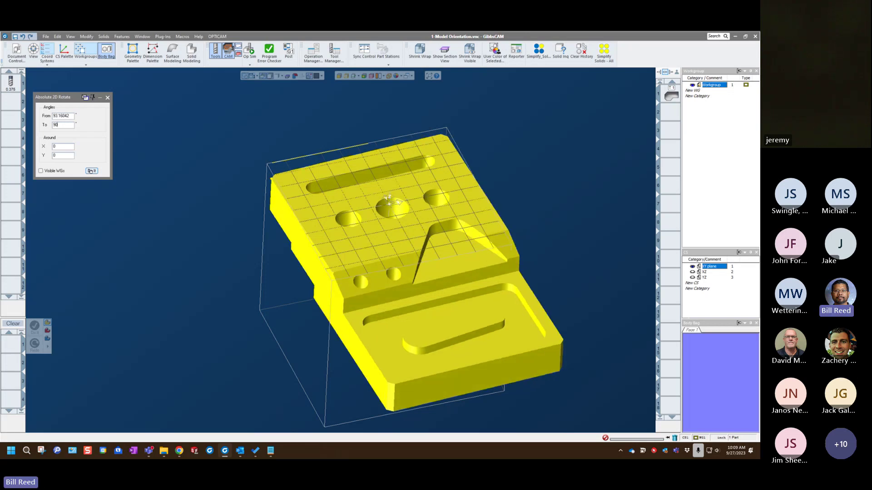
# Move the solid body into the Body Bag and bring it back into the workspace
pyautogui.doubleClick(297, 220)
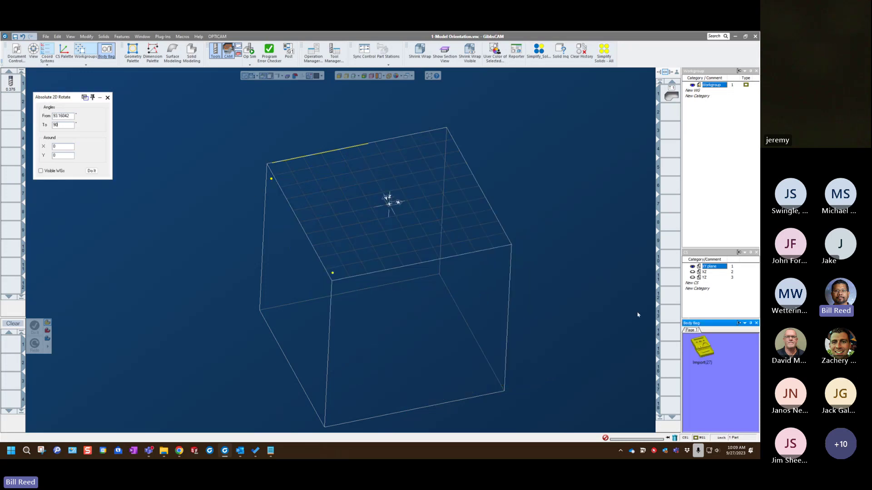
pyautogui.moveTo(702, 348); pyautogui.dragTo(222, 233)
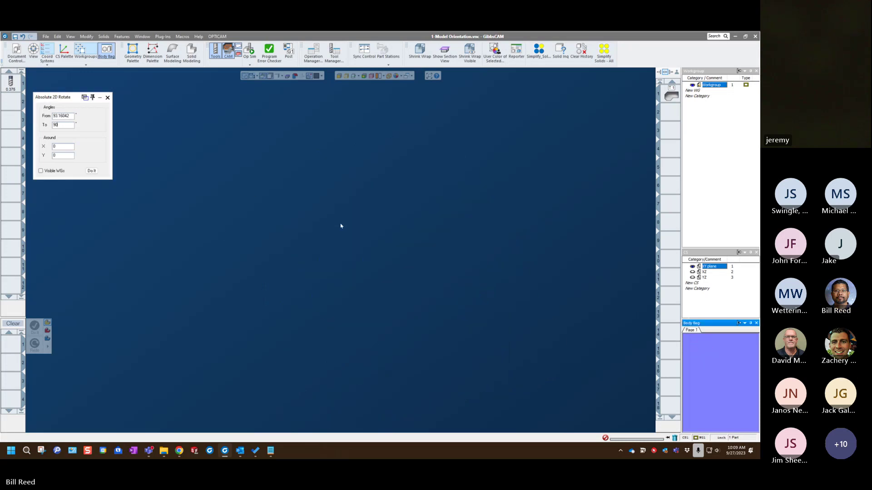
pyautogui.scroll(-8, 297, 247)
pyautogui.scroll(6, 297, 247)
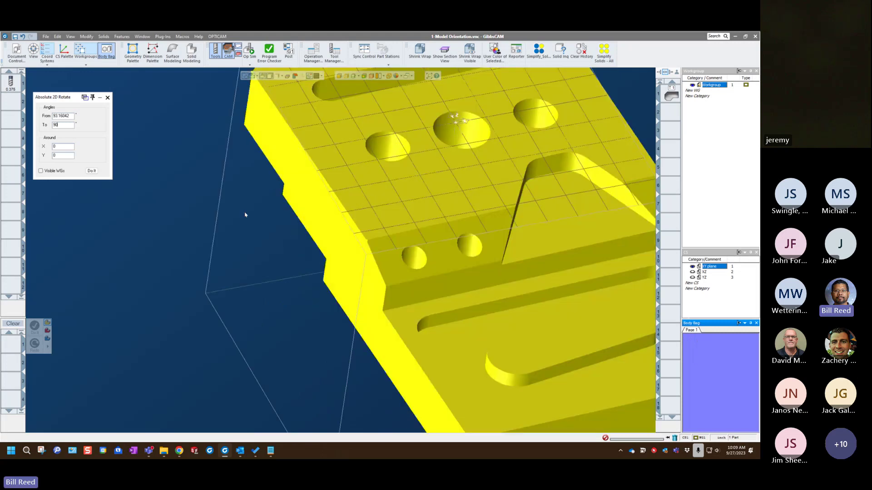
pyautogui.scroll(-2, 245, 215)
# Rotate the solid body from 93.16042° to 180° around X 0, Y 0, and deselect it
pyautogui.doubleClick(63, 125)
pyautogui.write('180')
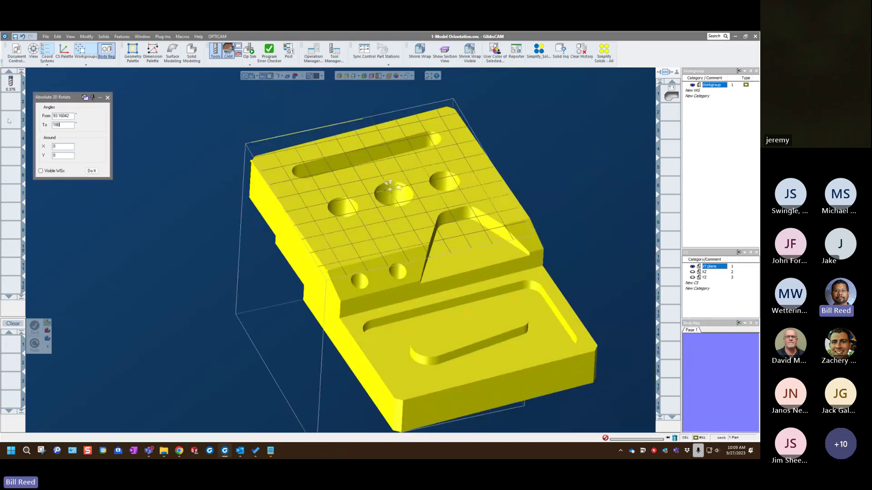
pyautogui.click(91, 170)
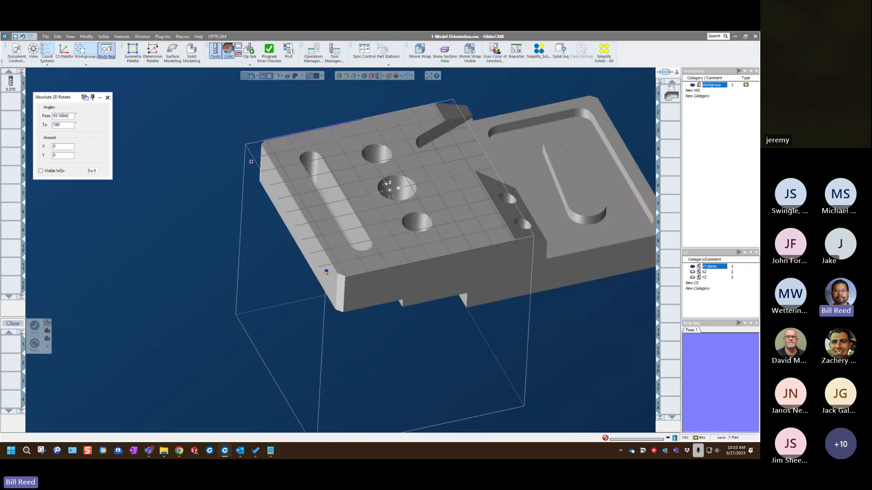
pyautogui.click(237, 272)
pyautogui.scroll(-2, 186, 270)
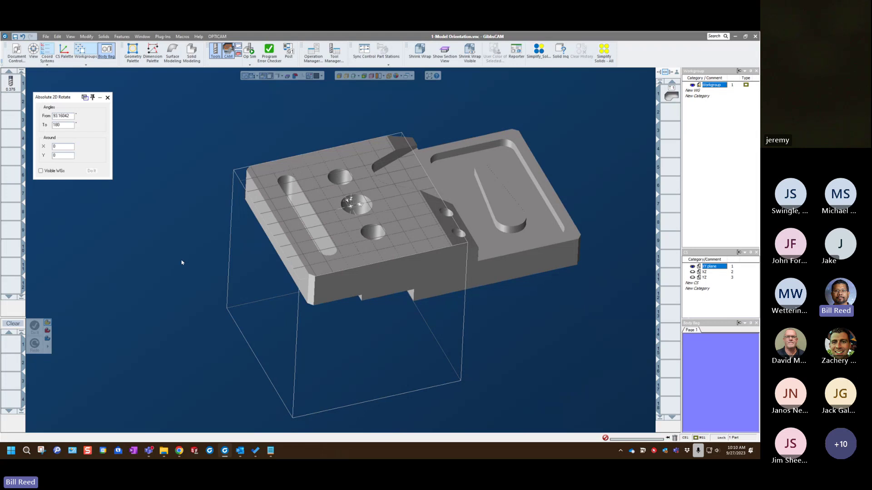
# Close the Absolute 2D Rotate dialog and shrink wrap the stock around the rotated part
pyautogui.click(108, 97)
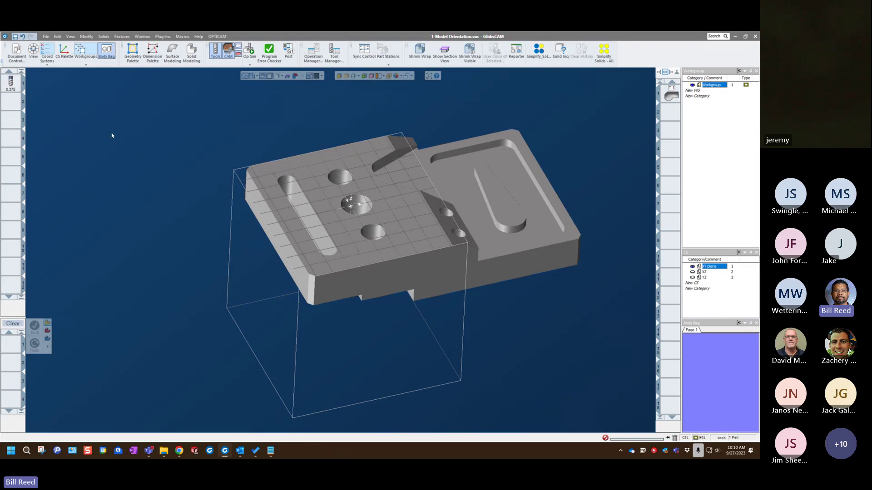
pyautogui.click(87, 37)
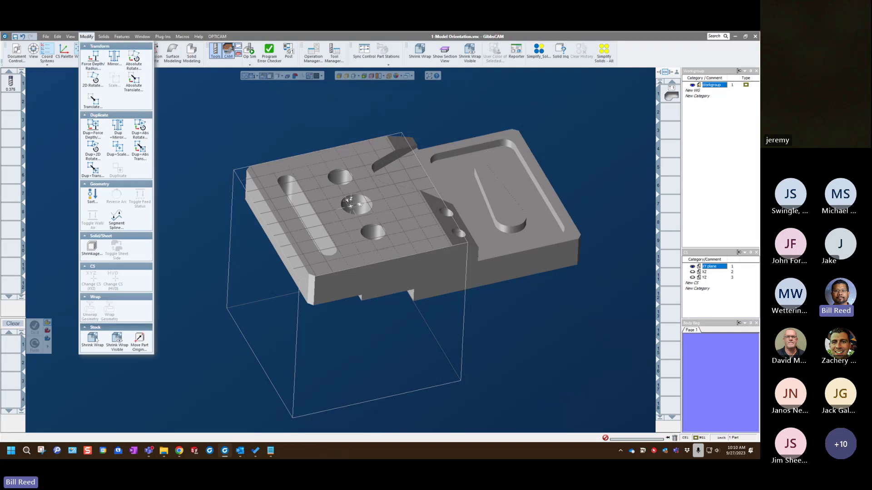
pyautogui.click(191, 249)
pyautogui.scroll(2, 190, 247)
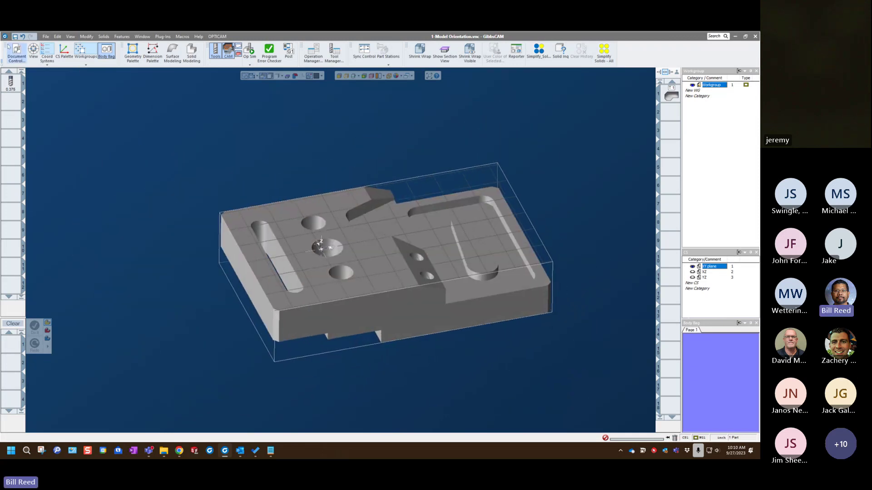
# Examine the stock size and part origin extents in the document settings against the part's position in the stock
pyautogui.click(17, 50)
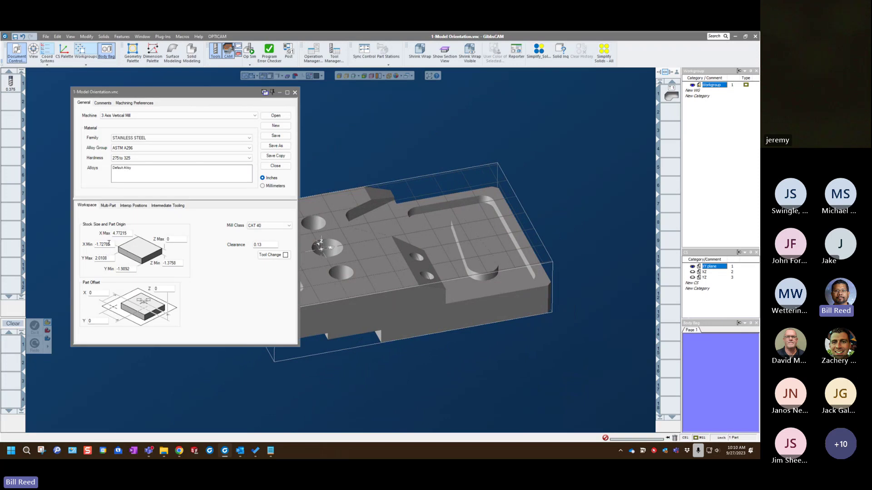
pyautogui.click(295, 92)
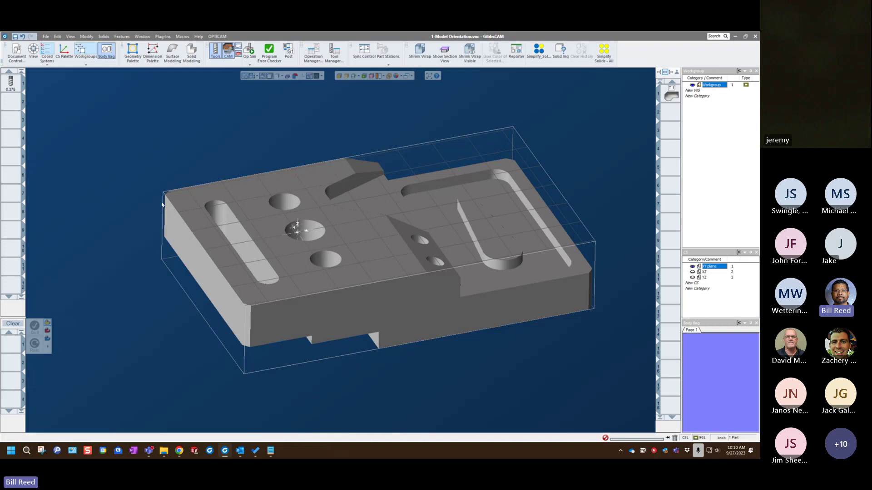
pyautogui.click(17, 51)
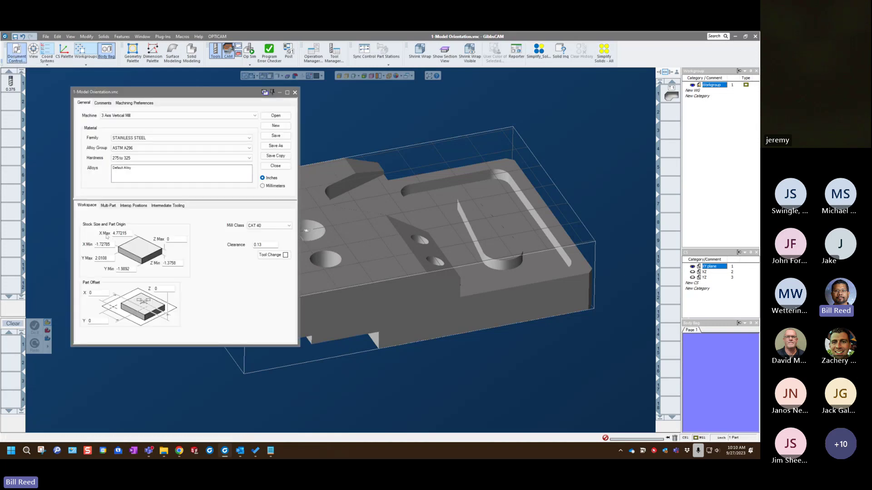
pyautogui.click(295, 92)
pyautogui.moveTo(157, 158); pyautogui.dragTo(184, 161, button='middle')
pyautogui.scroll(-2, 184, 162)
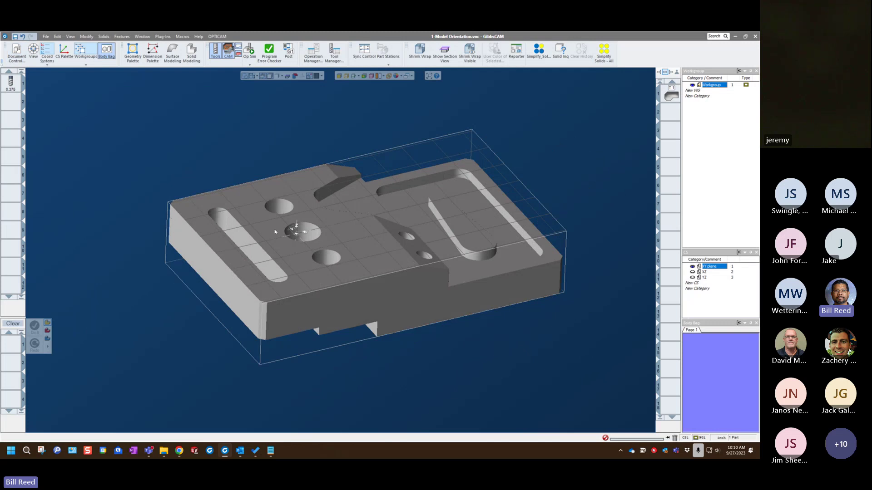
pyautogui.scroll(2, 82, 119)
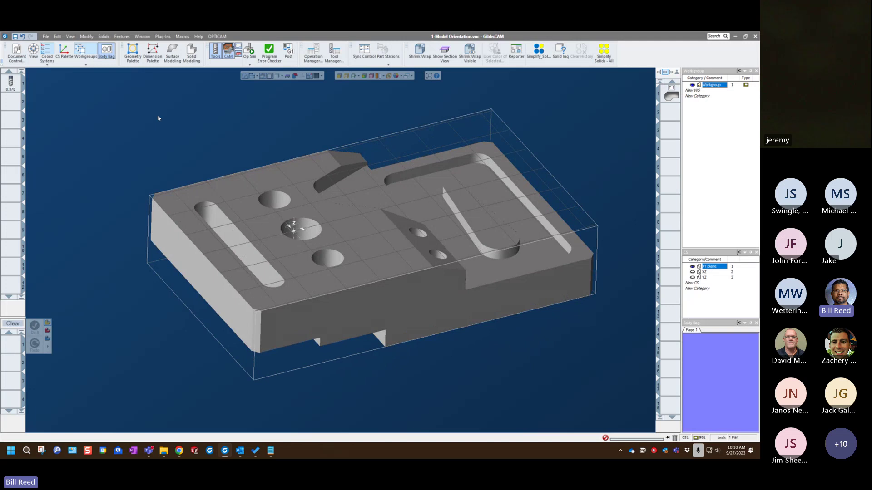
# Start an Absolute Translate and take the From X position, -1.72785, from the part's end face beside the long slot
pyautogui.click(86, 36)
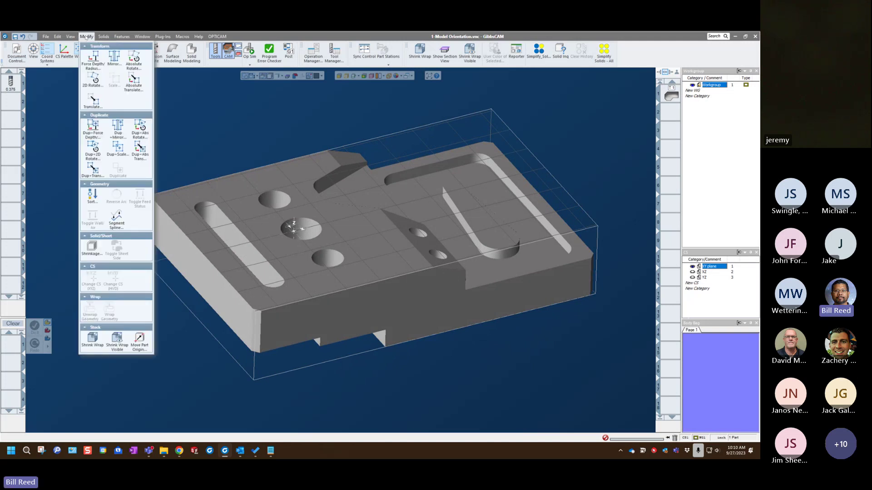
pyautogui.click(134, 83)
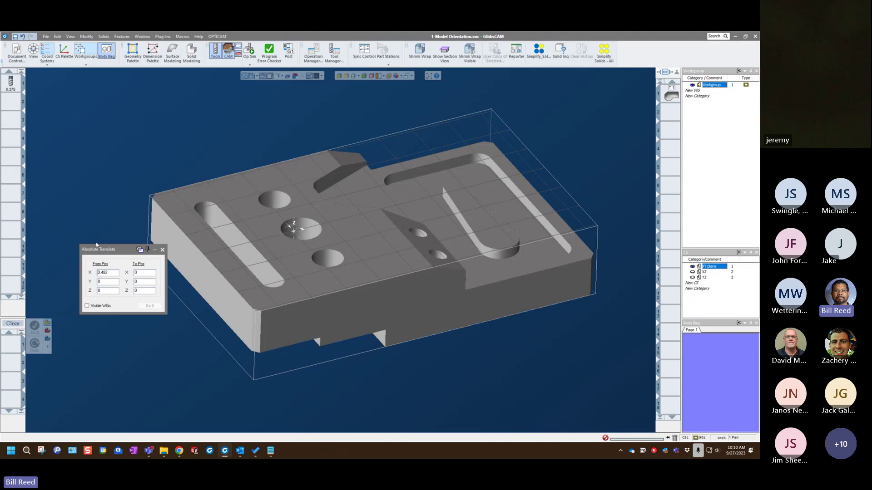
pyautogui.moveTo(110, 250); pyautogui.dragTo(86, 136)
pyautogui.doubleClick(84, 158)
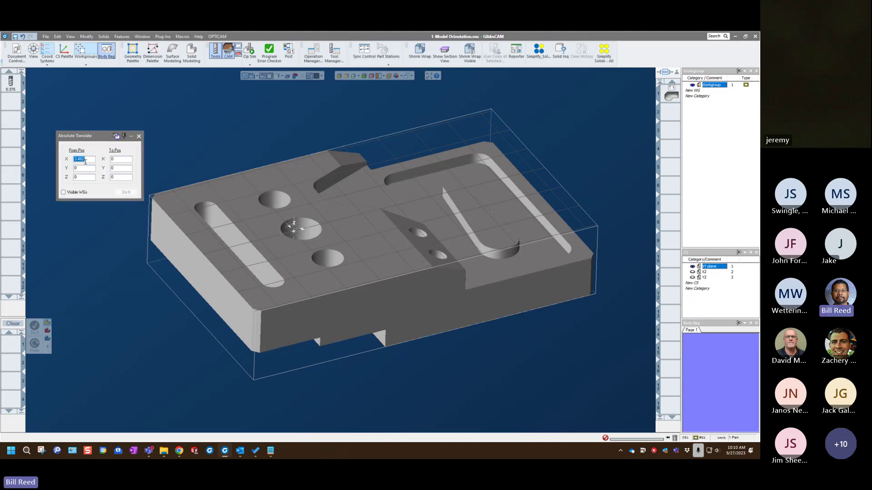
pyautogui.write('0')
pyautogui.moveTo(177, 148); pyautogui.dragTo(178, 147, button='middle')
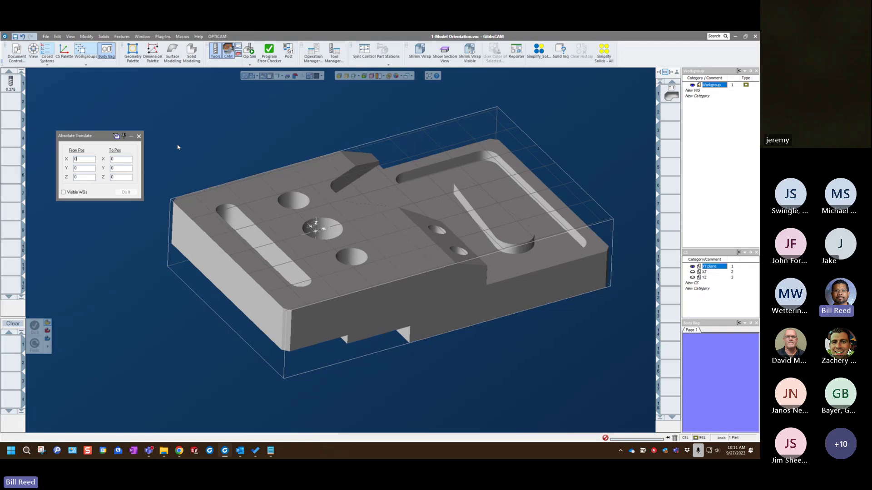
pyautogui.doubleClick(90, 160)
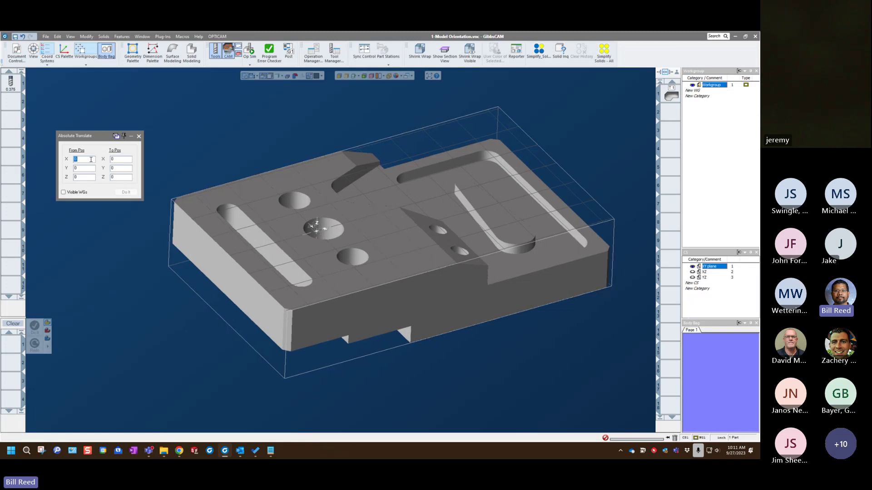
pyautogui.scroll(2, 91, 159)
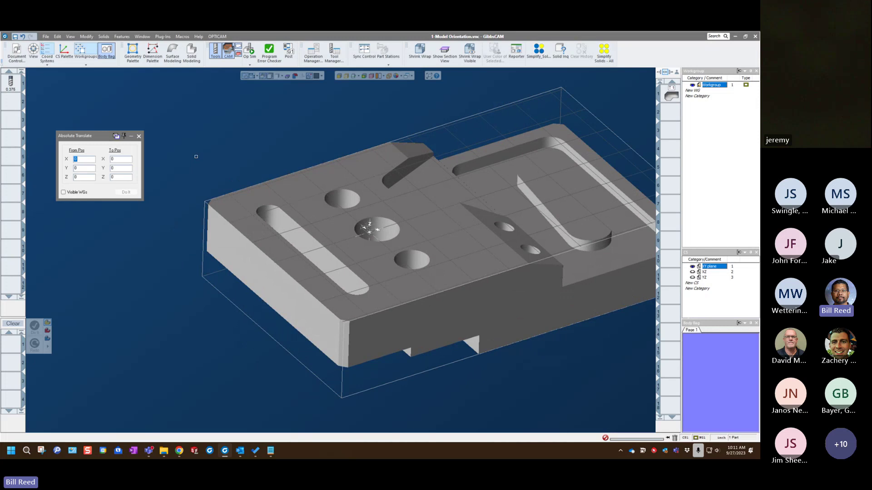
pyautogui.click(207, 243)
# Take the From Y position, 2.0108, from the part's long side face and leave the From Z position at 0
pyautogui.click(94, 168)
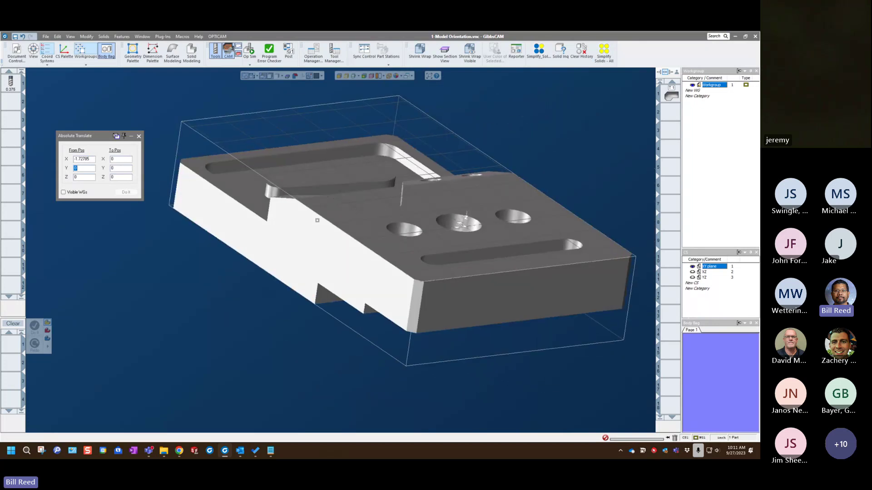
pyautogui.click(286, 283)
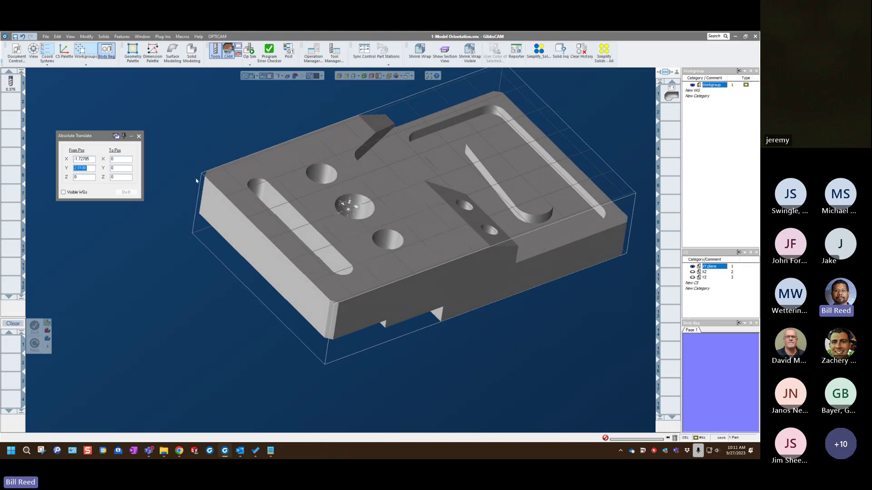
pyautogui.click(92, 180)
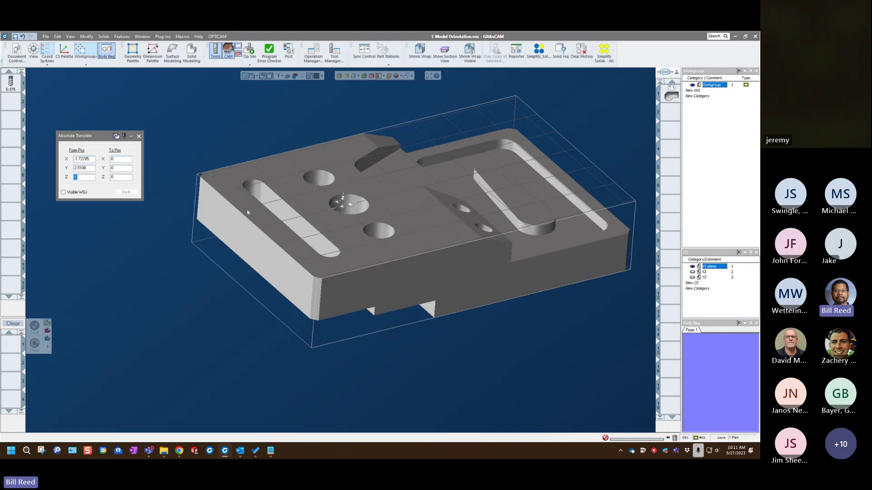
# Translate the solid body from X -1.72785, Y 2.0108, Z 0 to X 0, Y 0, Z 0, close the dialog and deselect the body
pyautogui.click(313, 170)
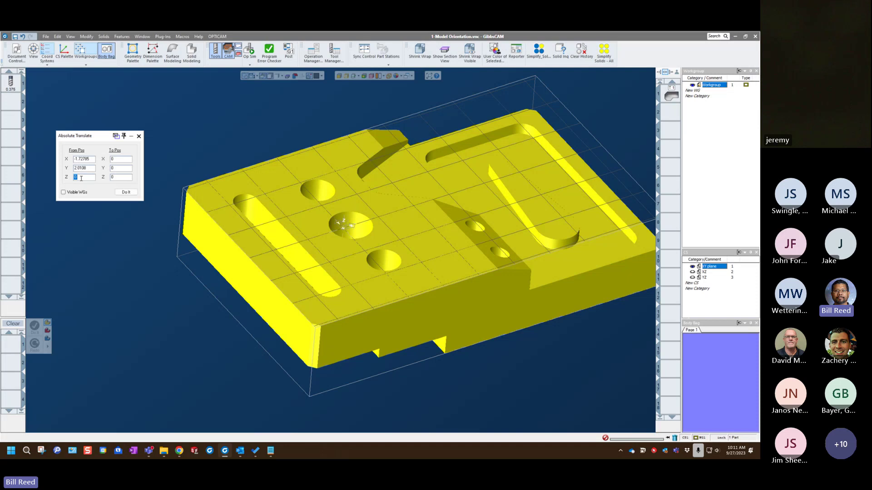
pyautogui.click(128, 193)
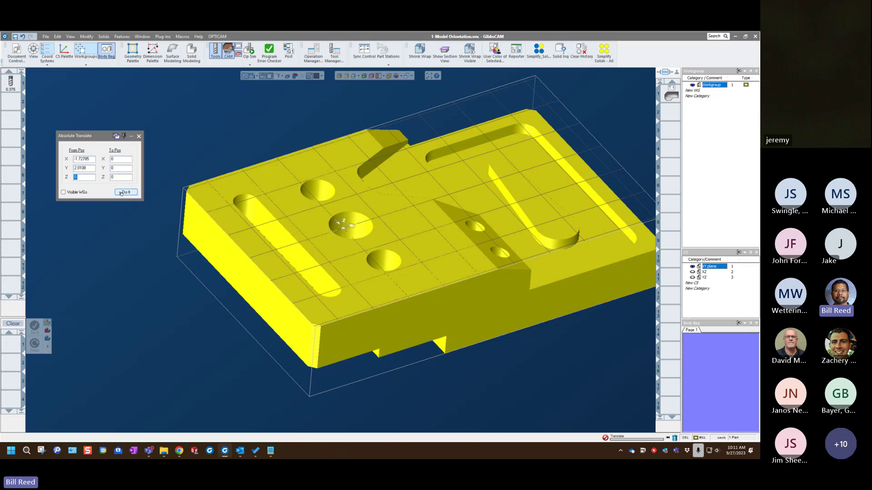
pyautogui.scroll(-5, 214, 134)
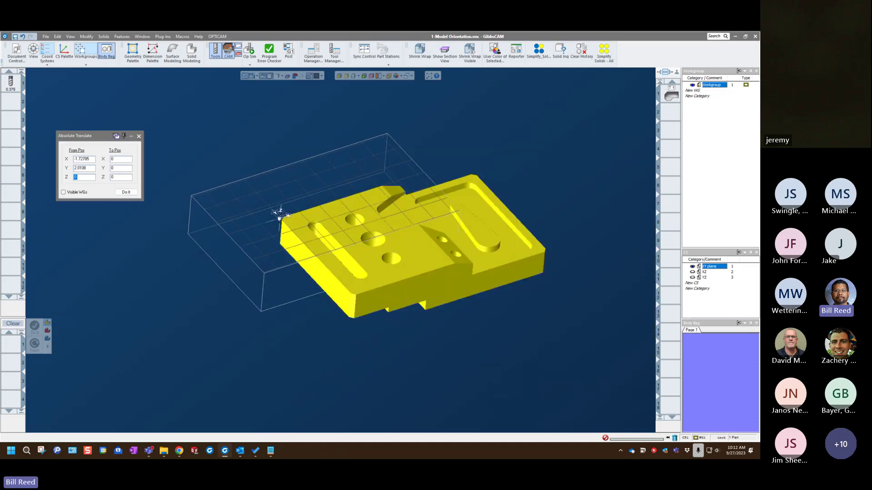
pyautogui.moveTo(248, 300); pyautogui.dragTo(203, 156, button='middle')
pyautogui.click(139, 136)
pyautogui.click(154, 127)
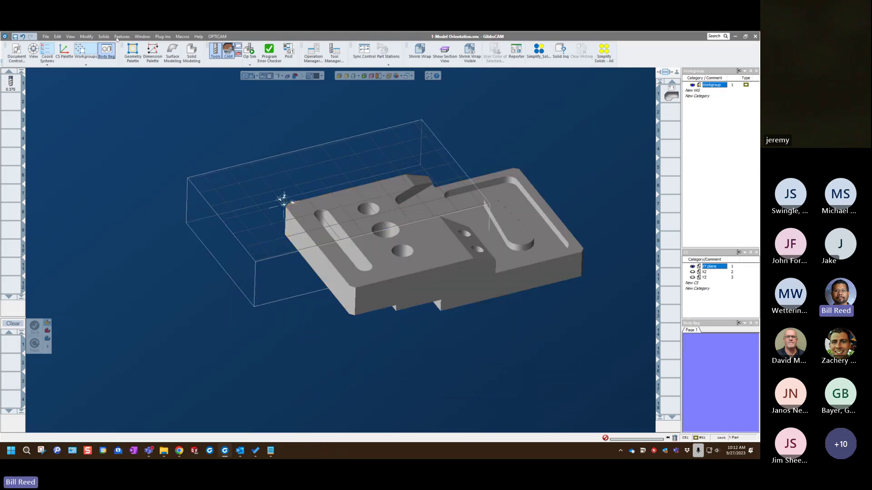
# Shrink wrap the stock around the relocated part and check the stock extents in the document settings
pyautogui.click(87, 37)
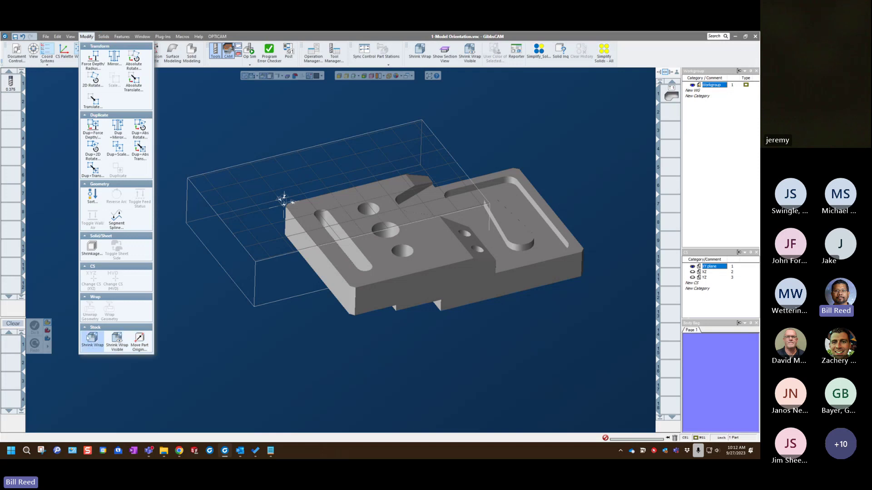
pyautogui.click(89, 338)
pyautogui.moveTo(136, 159); pyautogui.dragTo(169, 136, button='middle')
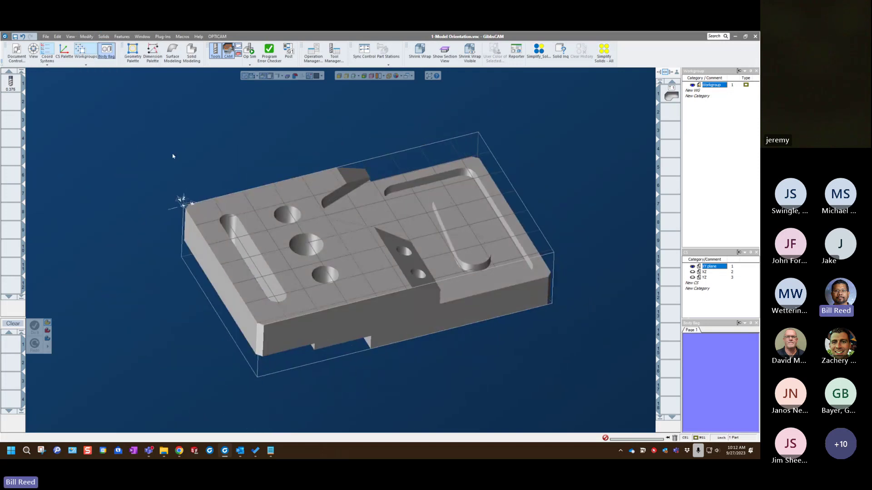
pyautogui.click(17, 52)
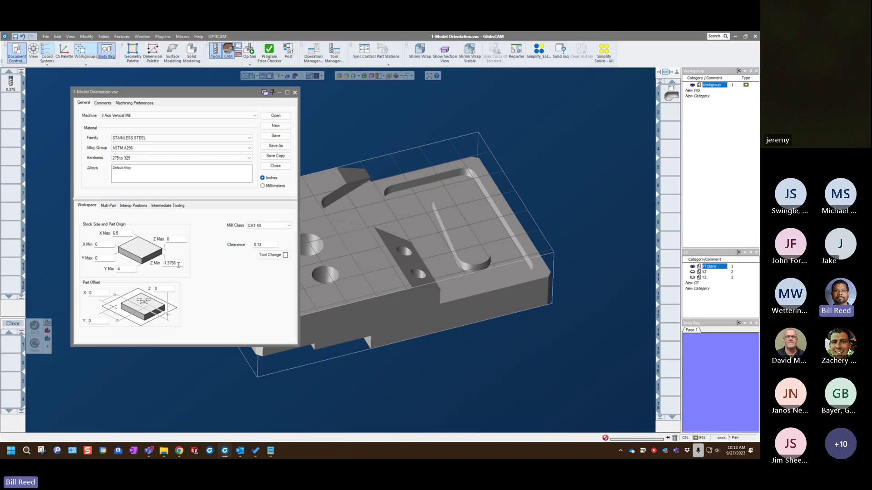
pyautogui.click(294, 93)
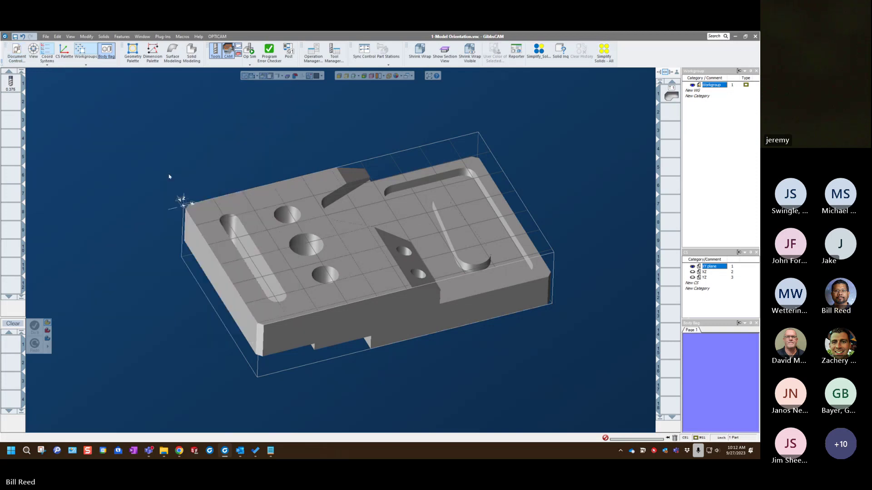
# Add 0.125 in of stock at both X ends, setting X Max to 6.5+.125 and X Min to -.125
pyautogui.moveTo(166, 177); pyautogui.dragTo(134, 141, button='middle')
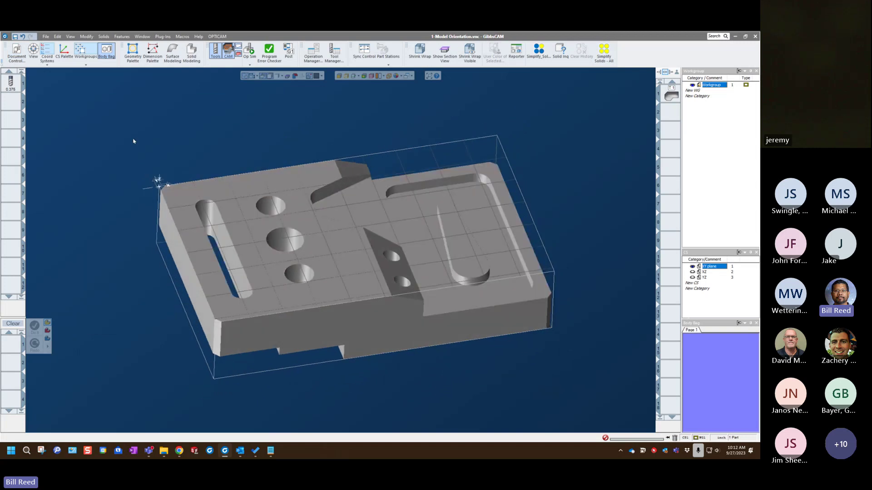
pyautogui.moveTo(133, 141); pyautogui.dragTo(81, 113, button='middle')
pyautogui.click(16, 50)
pyautogui.moveTo(294, 216); pyautogui.dragTo(334, 210, button='middle')
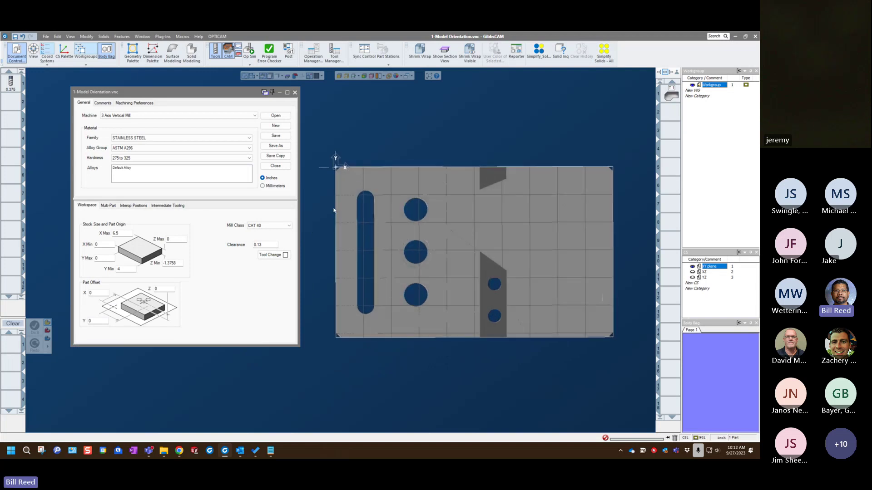
pyautogui.click(125, 234)
pyautogui.write('+.125')
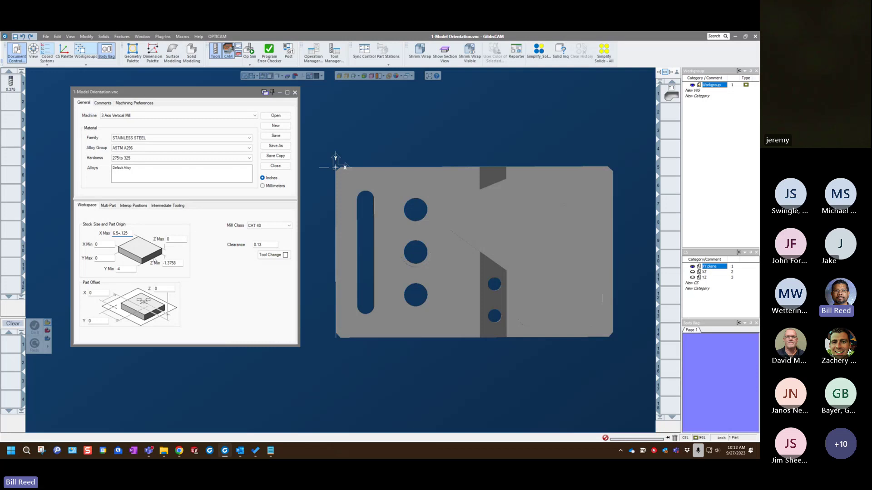
pyautogui.click(120, 271)
pyautogui.click(104, 245)
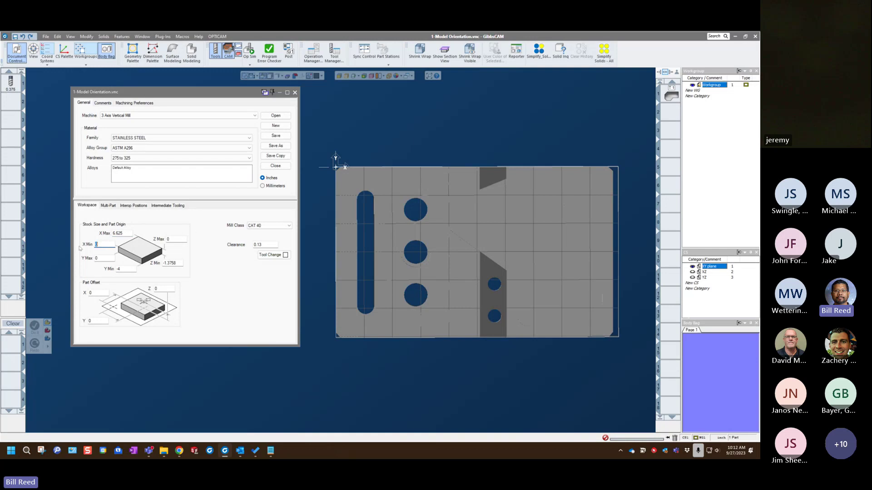
pyautogui.write('-.125')
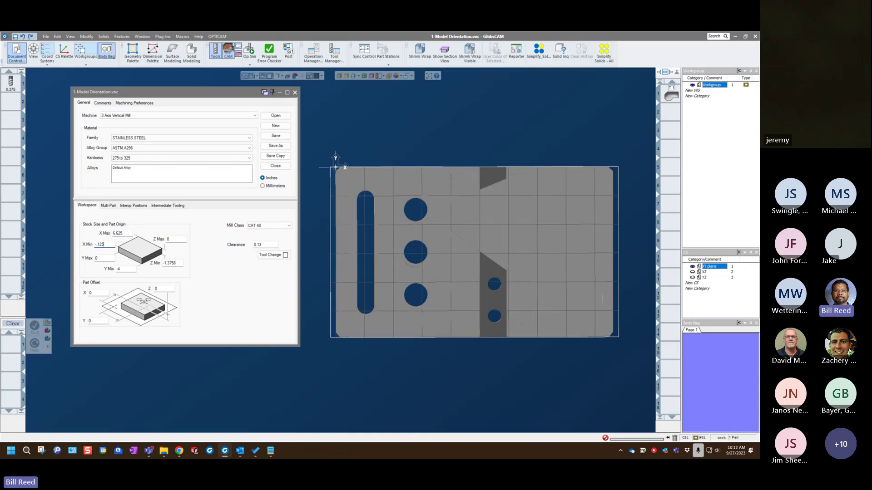
# Add 0.125 in of stock on both Y sides, setting Y Max to 0.125 and Y Min to -4.125
pyautogui.click(100, 260)
pyautogui.write('+.125')
pyautogui.press('Tab')
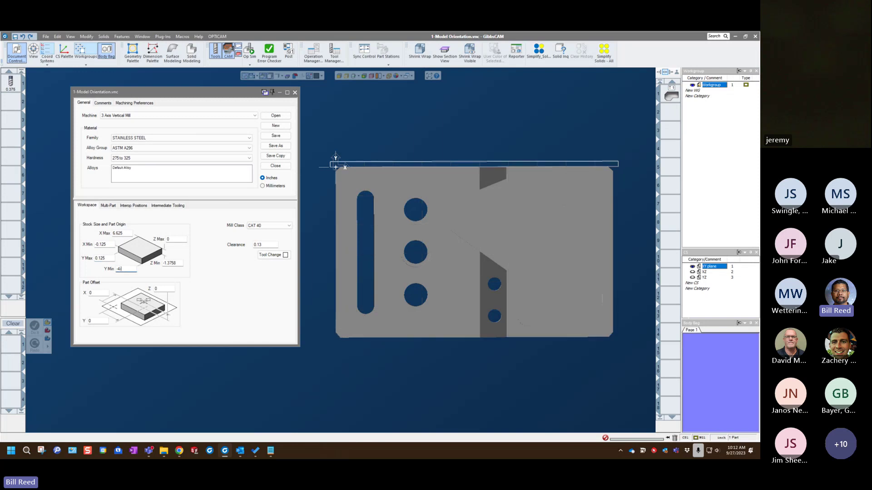
# Set the stock's Z Max to .05 and Z Min to -1.75+.05, then close the document settings
pyautogui.click(172, 239)
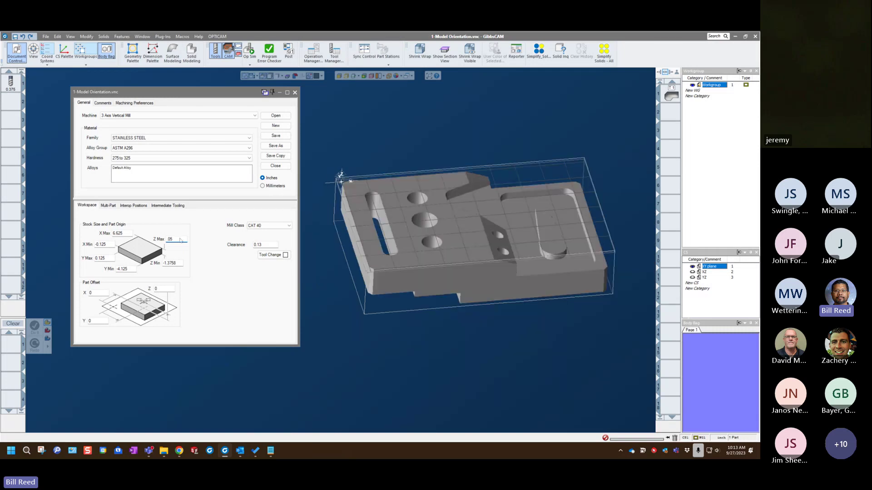
pyautogui.click(172, 264)
pyautogui.press('BackSpace')
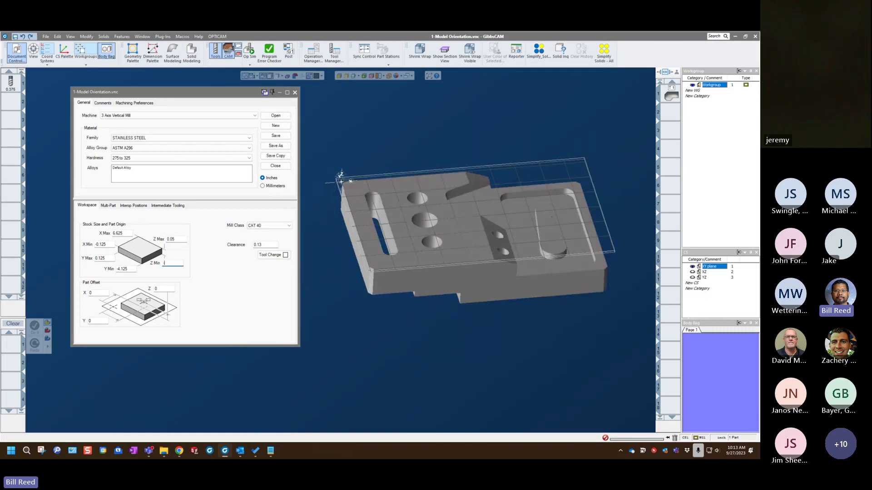
pyautogui.write('-.175')
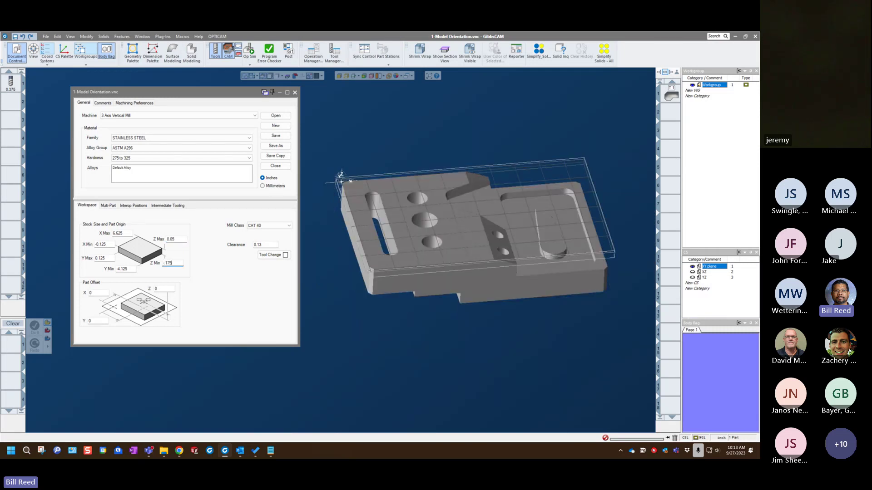
pyautogui.press('BackSpace')
pyautogui.press('BackSpace')
pyautogui.press('BackSpace')
pyautogui.press('BackSpace')
pyautogui.write('1.75+.05')
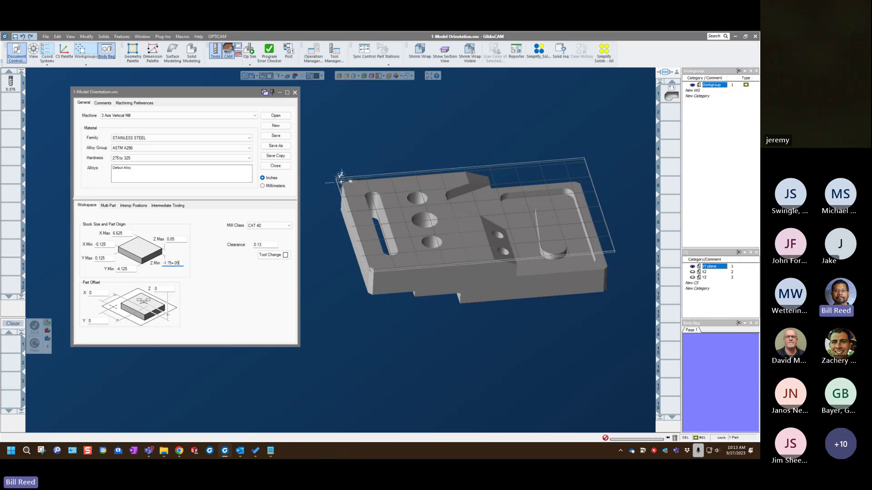
pyautogui.press('Return')
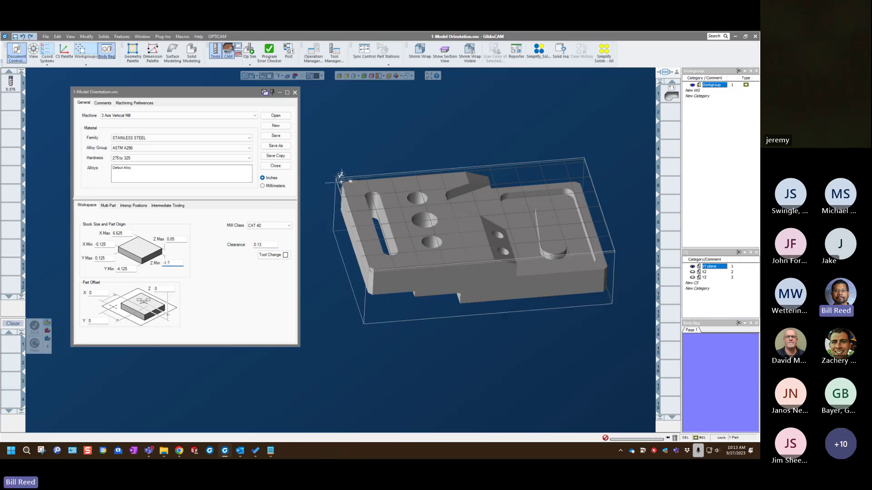
pyautogui.moveTo(409, 337); pyautogui.dragTo(409, 359, button='middle')
pyautogui.moveTo(509, 188); pyautogui.dragTo(509, 194, button='middle')
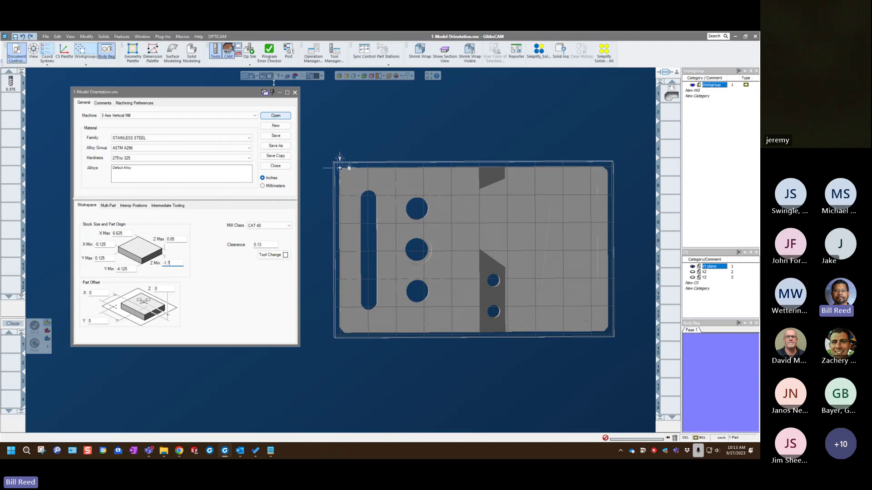
pyautogui.click(295, 92)
pyautogui.moveTo(206, 178); pyautogui.dragTo(161, 131, button='middle')
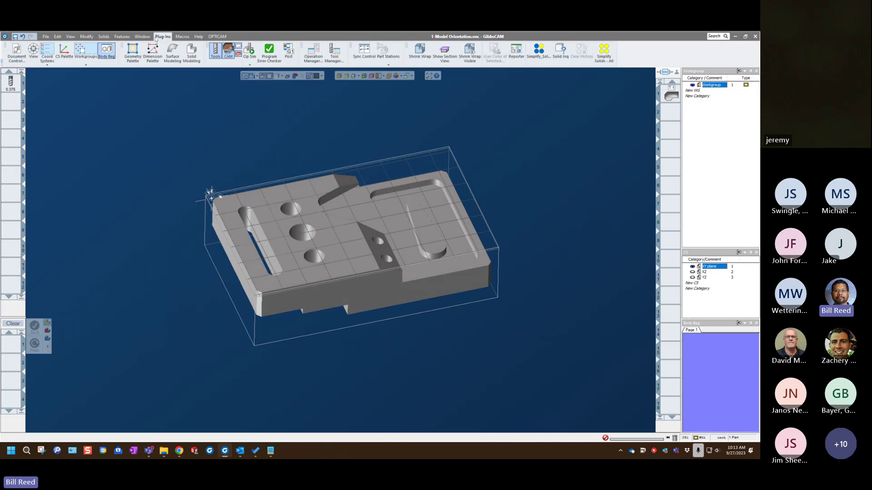
pyautogui.click(182, 37)
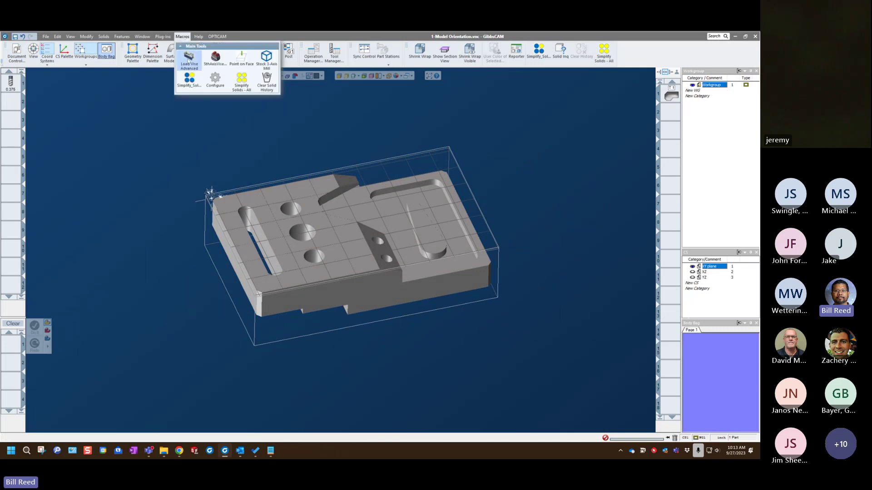
pyautogui.click(144, 136)
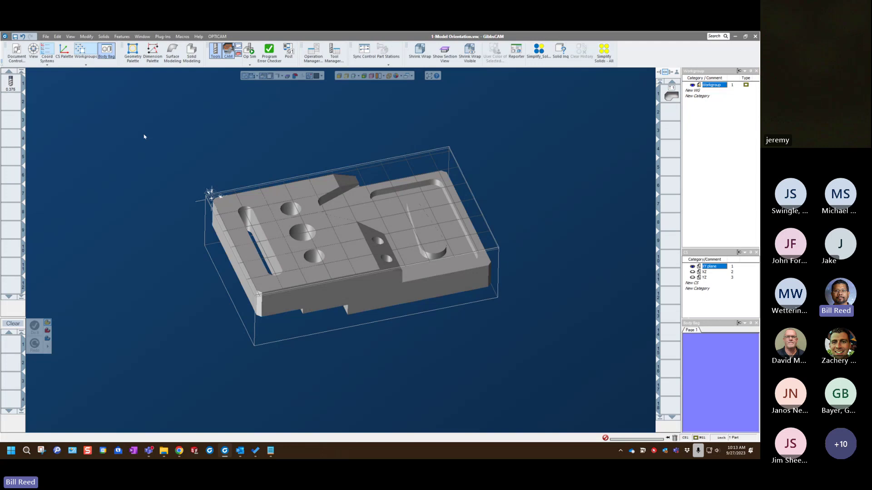
pyautogui.click(182, 37)
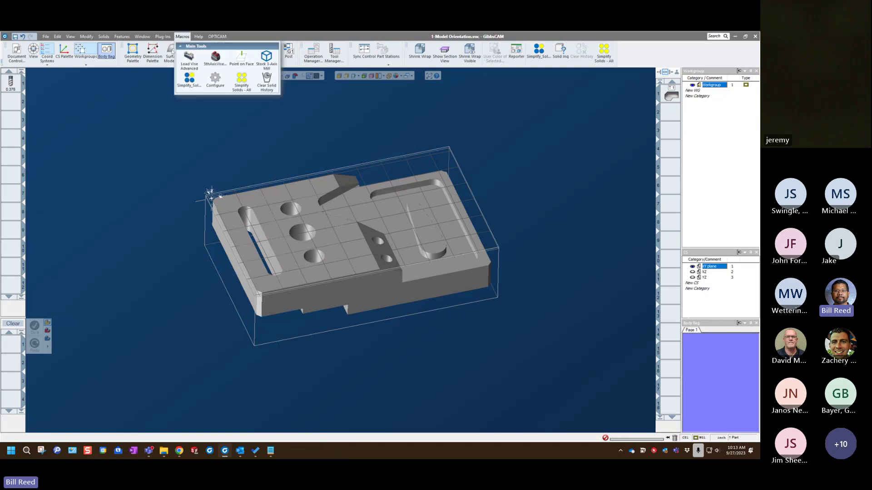
pyautogui.click(120, 186)
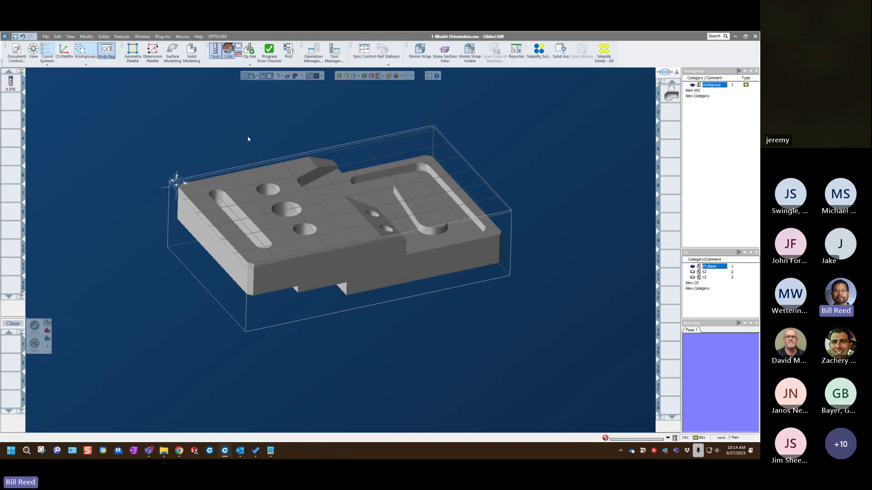
pyautogui.moveTo(248, 139); pyautogui.dragTo(233, 130, button='middle')
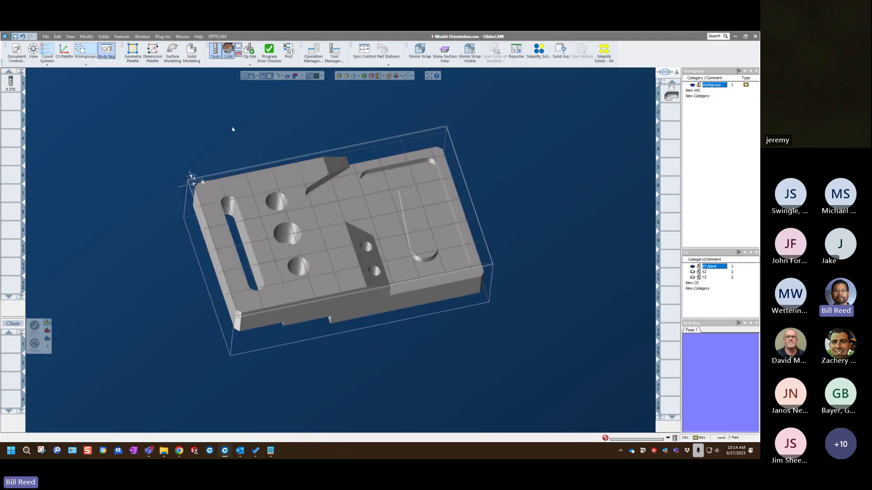
# Load a vise around the stock with the Load Vise Advanced macro, using a grip distance of .25 and the stock centered in X
pyautogui.click(182, 36)
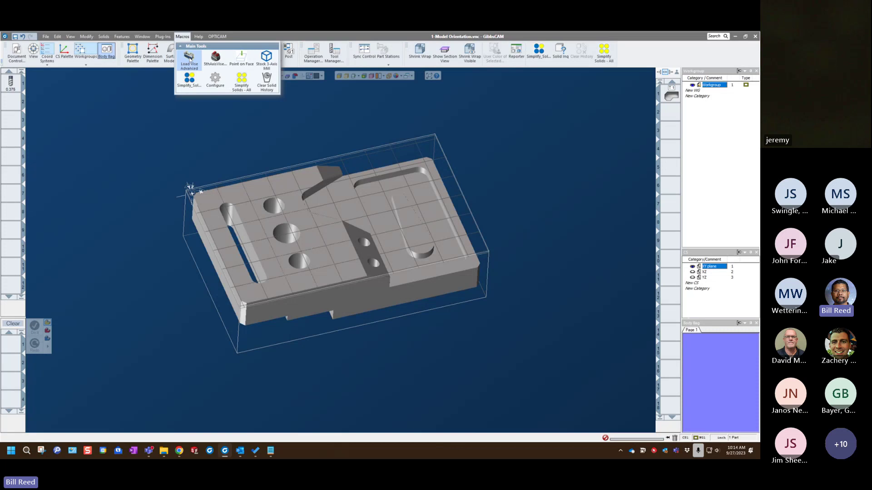
pyautogui.click(190, 60)
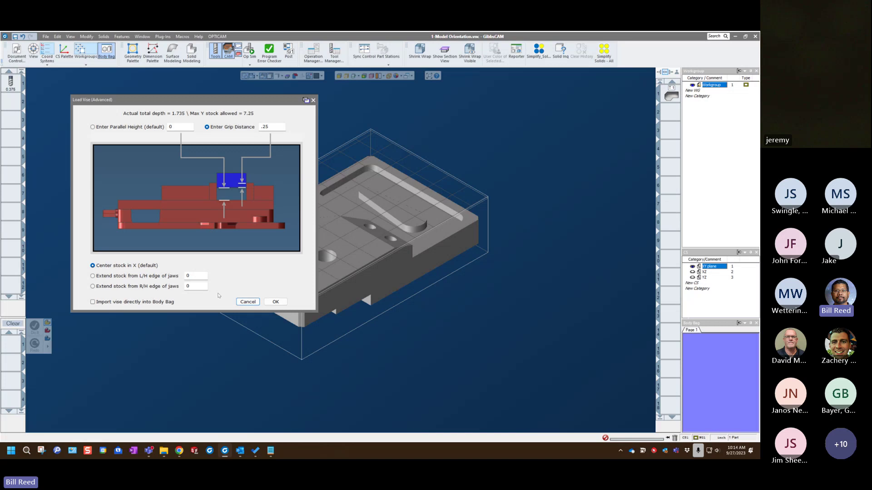
pyautogui.click(277, 302)
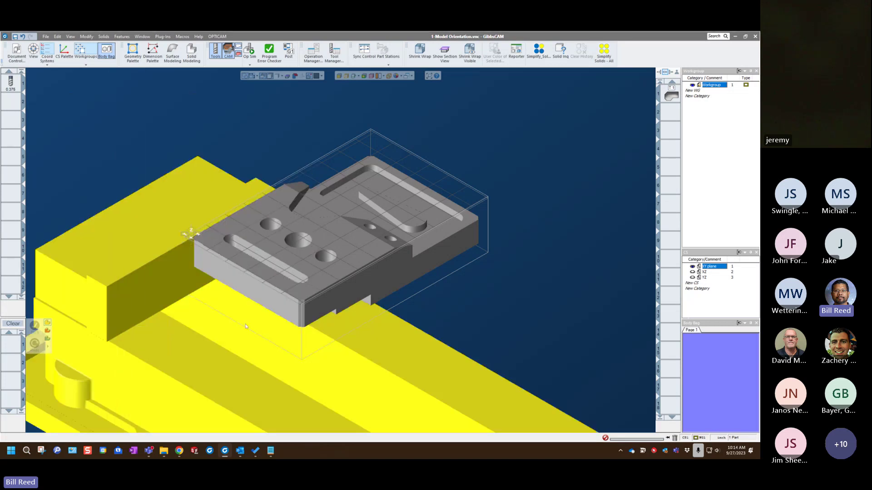
pyautogui.moveTo(135, 173); pyautogui.dragTo(182, 186, button='middle')
pyautogui.scroll(5, 183, 177)
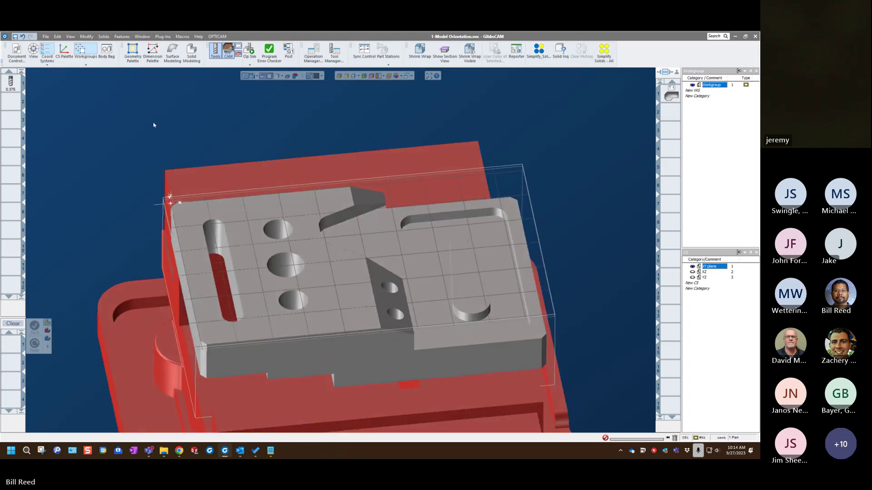
pyautogui.moveTo(153, 123); pyautogui.dragTo(555, 244, button='middle')
pyautogui.scroll(5, 440, 243)
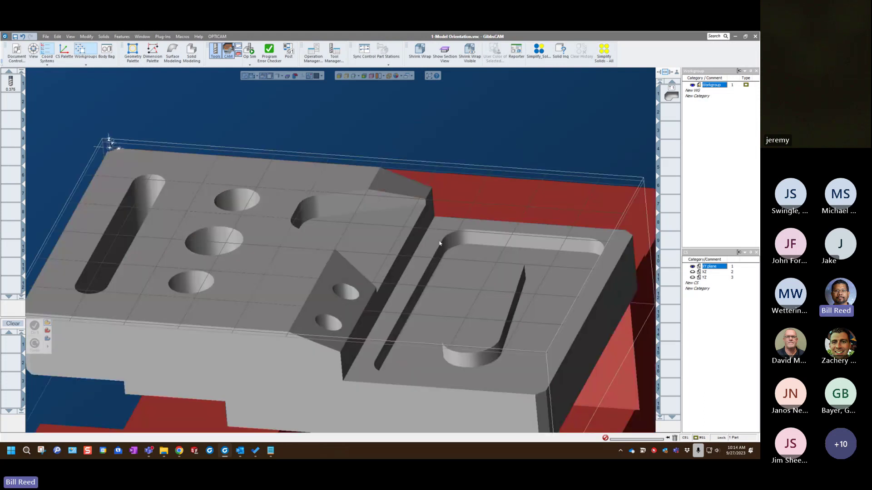
pyautogui.scroll(3, 440, 243)
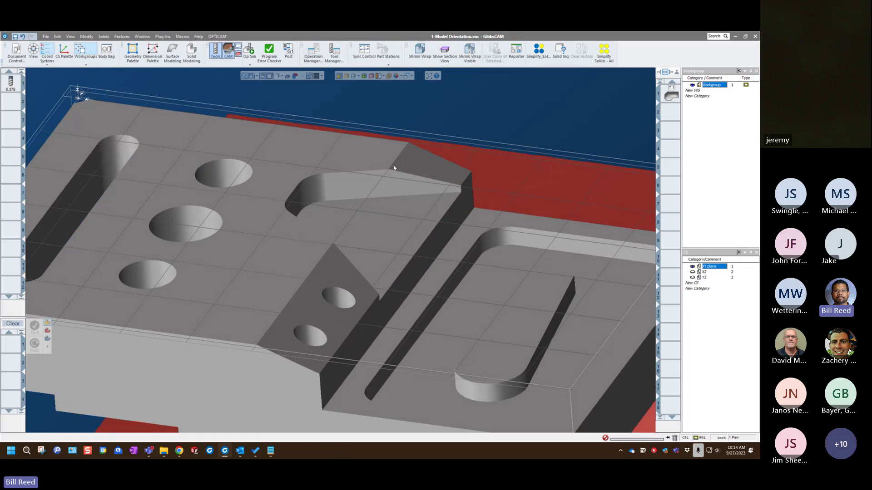
pyautogui.scroll(-4, 344, 101)
pyautogui.moveTo(382, 112); pyautogui.dragTo(383, 112, button='middle')
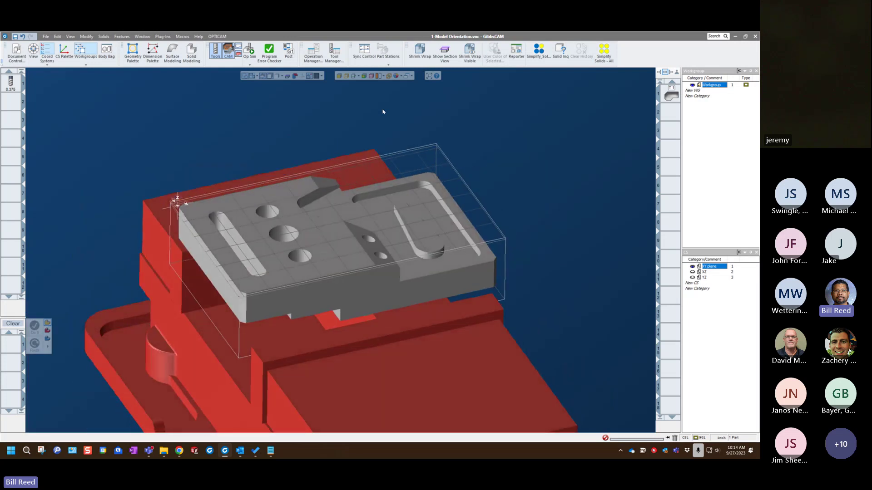
# Store the part model in the Body Bag and place a copy of it back in the workspace
pyautogui.click(335, 221)
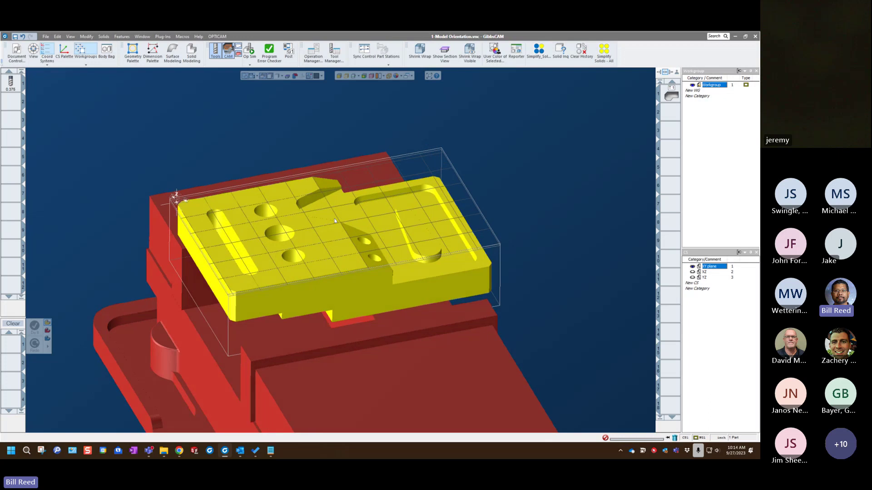
pyautogui.click(540, 148)
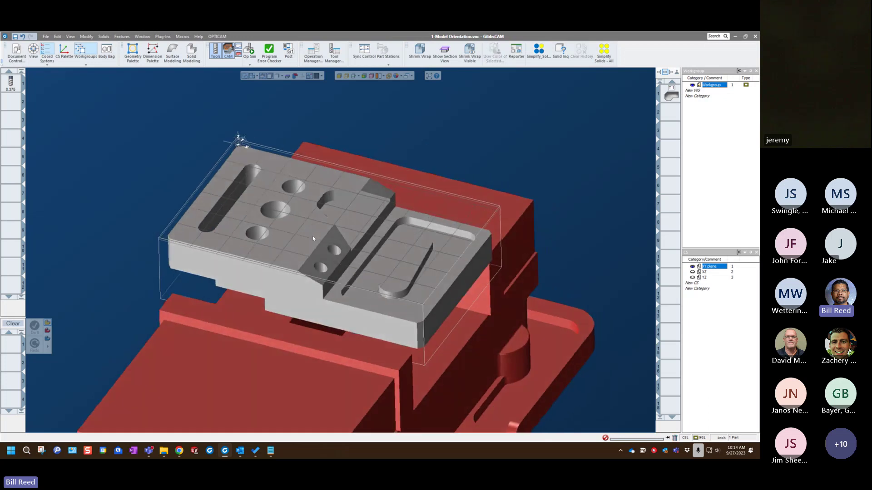
pyautogui.click(309, 236)
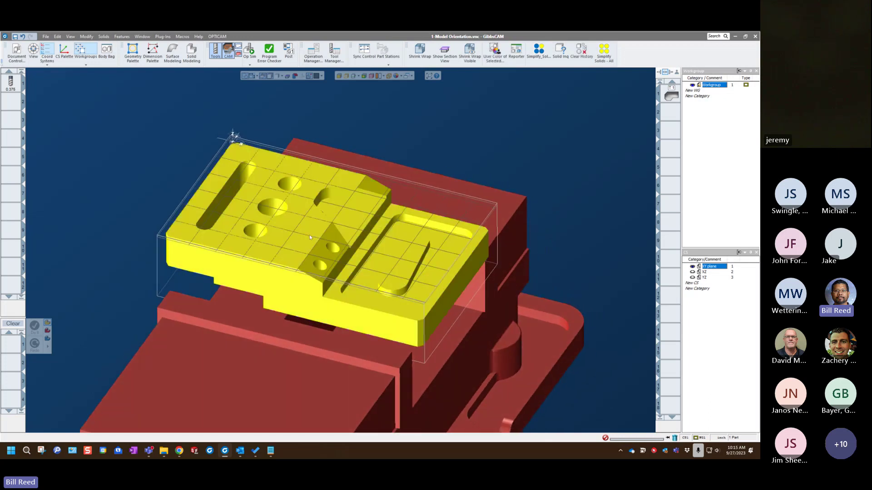
pyautogui.doubleClick(310, 235)
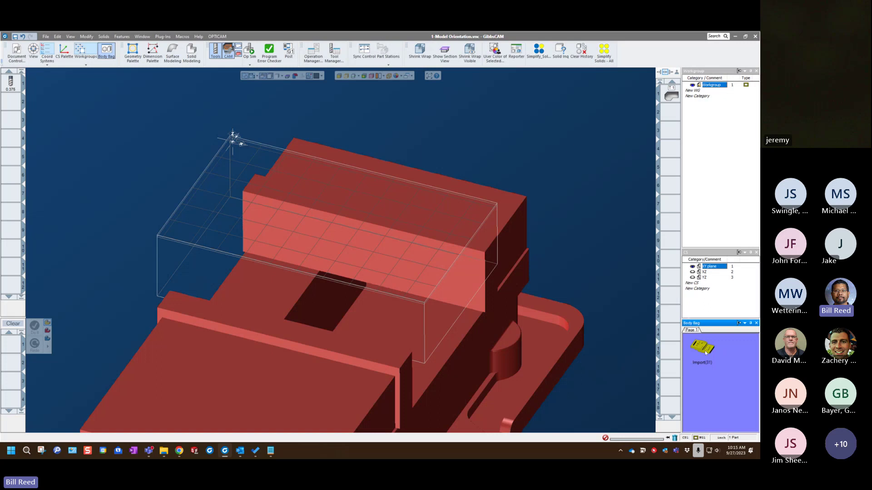
pyautogui.moveTo(705, 351); pyautogui.dragTo(608, 309)
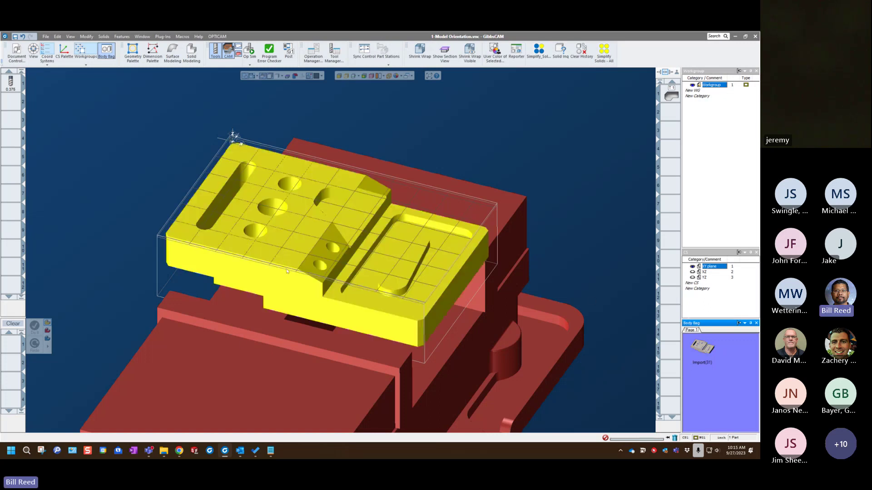
# Rename the stored part in the Body Bag as Original and deselect it
pyautogui.click(700, 364)
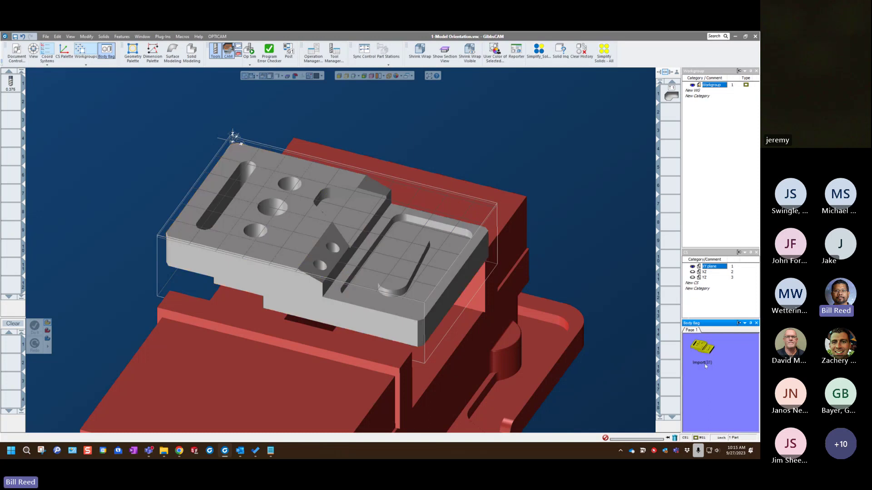
pyautogui.write('Original')
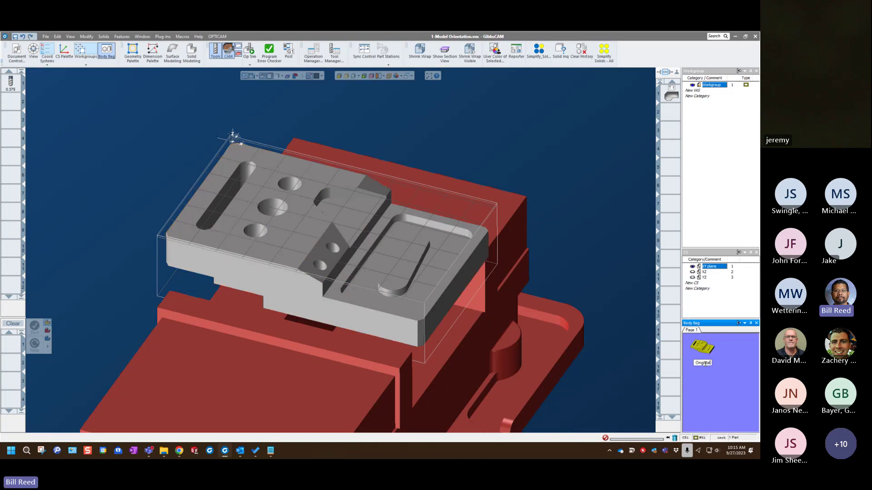
pyautogui.press('Return')
pyautogui.click(639, 304)
# Reload the process of the existing machining operation to show its toolpath and selected part
pyautogui.scroll(3, 516, 257)
pyautogui.moveTo(516, 255); pyautogui.dragTo(630, 122, button='middle')
pyautogui.doubleClick(672, 95)
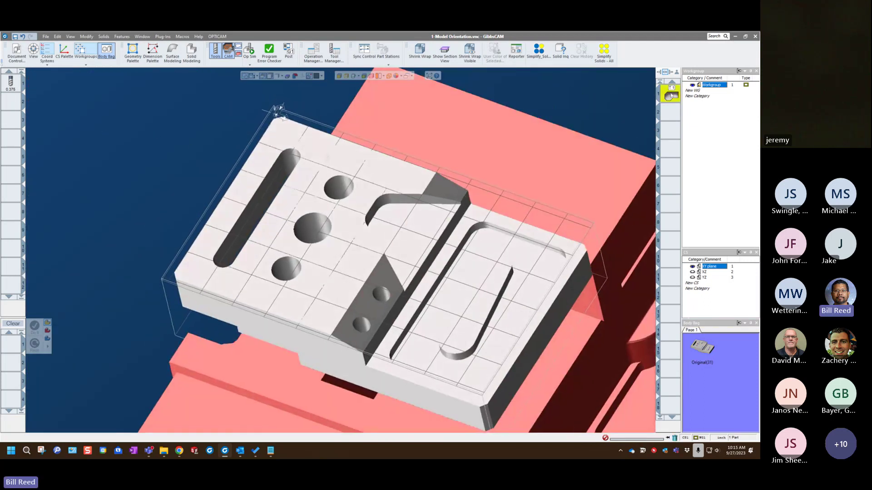
pyautogui.moveTo(389, 335); pyautogui.dragTo(356, 321, button='middle')
pyautogui.click(357, 322)
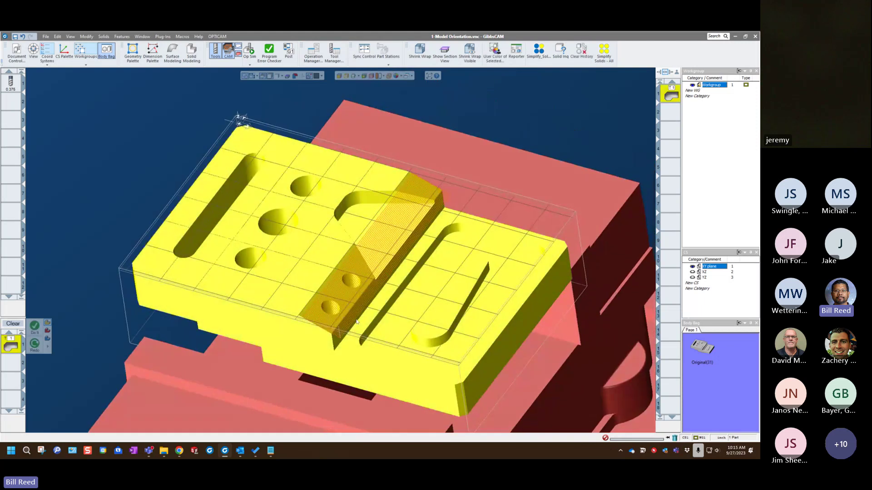
# Restrict the selection to the part's sloped faces beside the step and generate a second operation from the loaded process
pyautogui.click(339, 76)
pyautogui.click(411, 187)
pyautogui.moveTo(261, 218); pyautogui.dragTo(302, 247, button='middle')
pyautogui.click(271, 276)
pyautogui.moveTo(270, 294); pyautogui.dragTo(323, 298, button='middle')
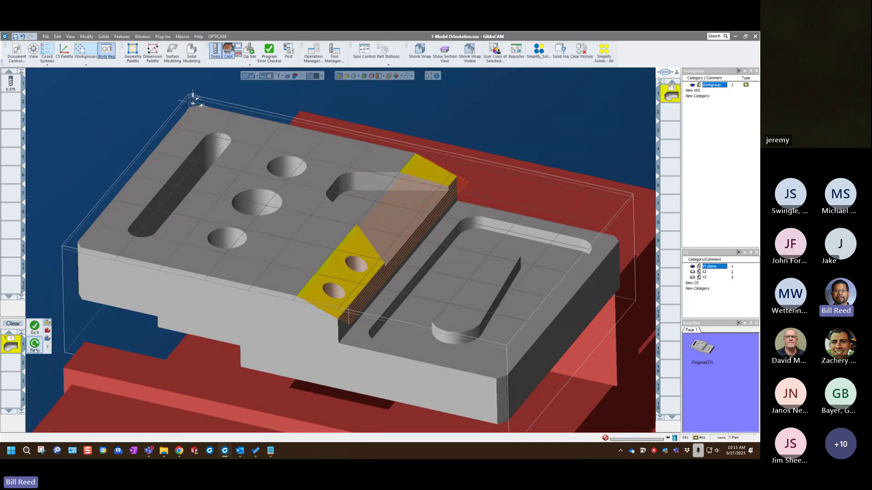
pyautogui.click(34, 326)
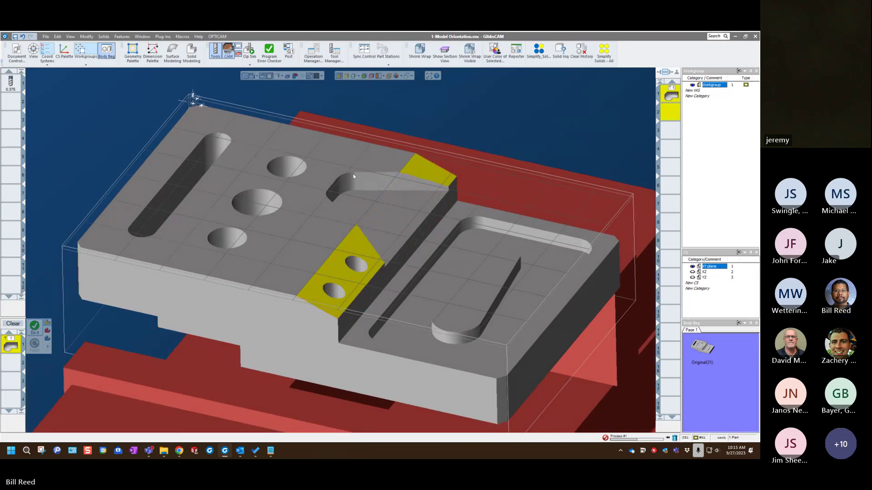
pyautogui.moveTo(454, 195); pyautogui.dragTo(349, 281, button='middle')
pyautogui.scroll(10, 480, 189)
pyautogui.scroll(-8, 544, 139)
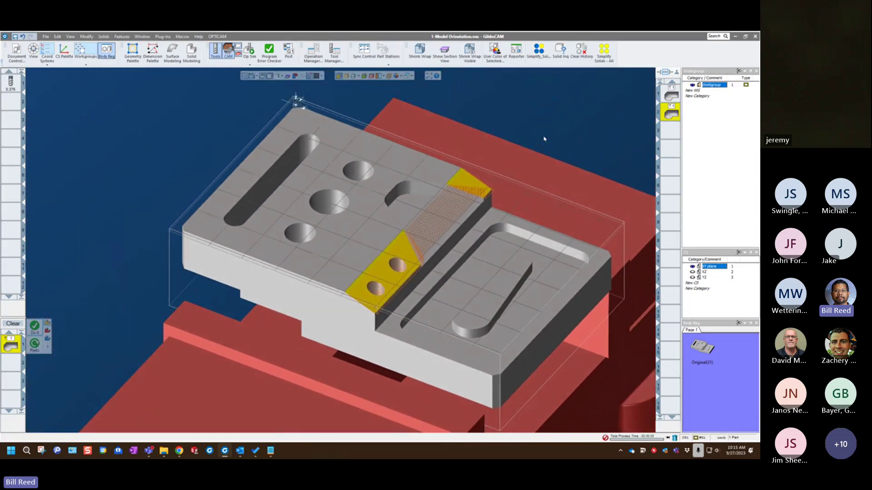
pyautogui.moveTo(544, 139); pyautogui.dragTo(586, 128, button='middle')
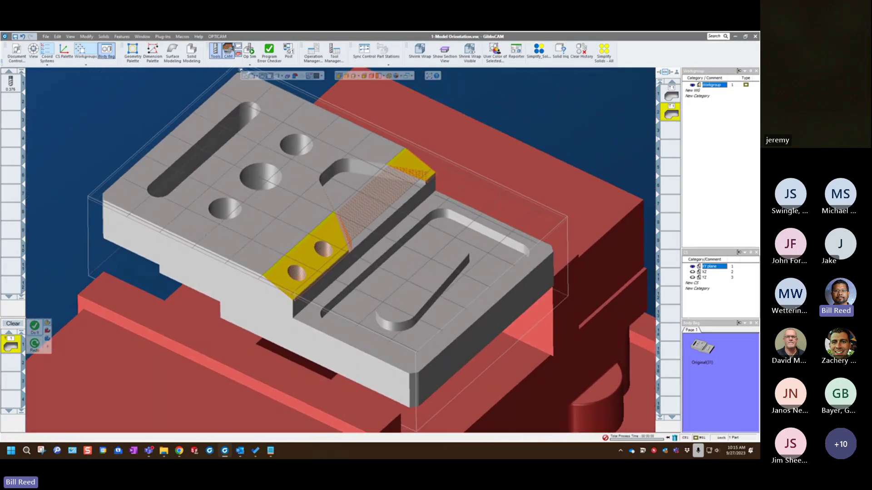
# Clear the loaded process and face selection, then open the solid modeling tools without applying an offset
pyautogui.click(669, 130)
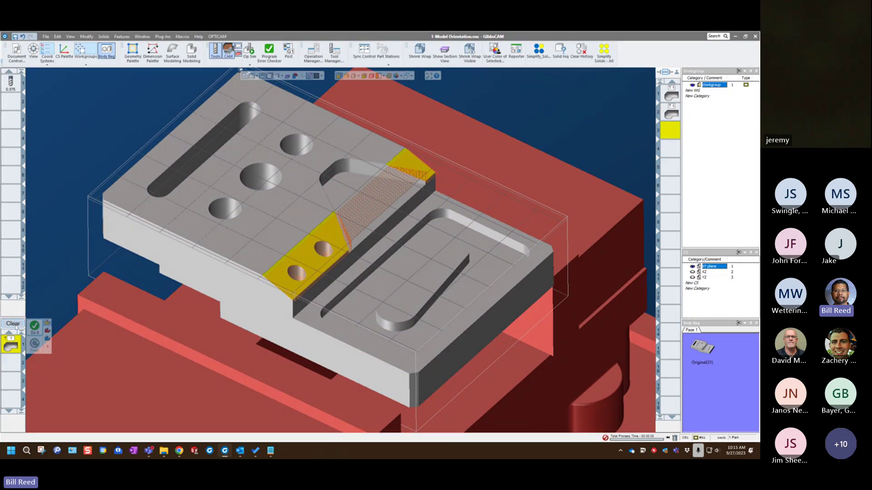
pyautogui.click(13, 324)
pyautogui.click(70, 208)
pyautogui.moveTo(70, 209); pyautogui.dragTo(105, 182, button='middle')
pyautogui.click(189, 52)
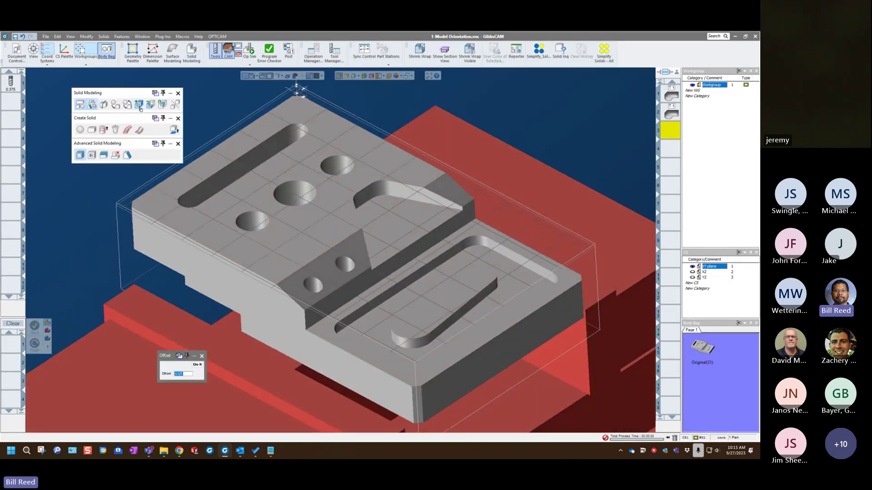
pyautogui.click(201, 357)
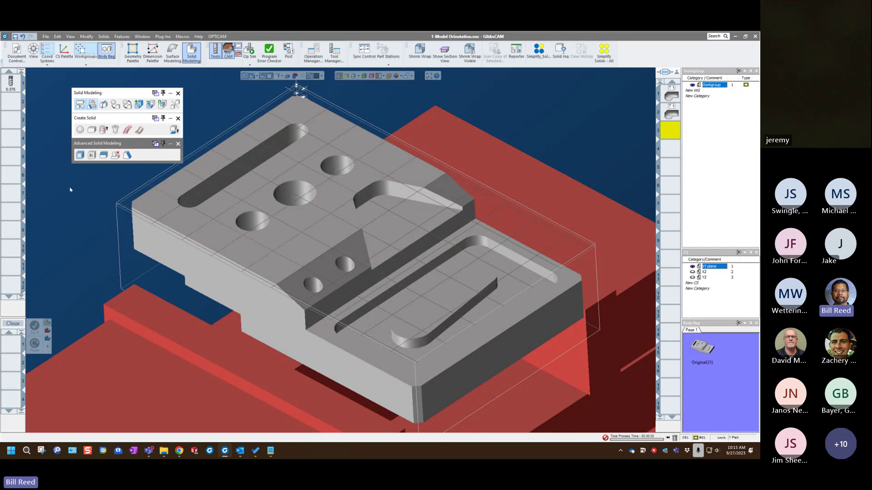
# Close the Create Solid and Advanced Solid Modeling tool sets one after the other, then bring both back
pyautogui.click(72, 189)
pyautogui.moveTo(288, 222); pyautogui.dragTo(331, 232, button='middle')
pyautogui.scroll(2, 329, 231)
pyautogui.scroll(1, 331, 232)
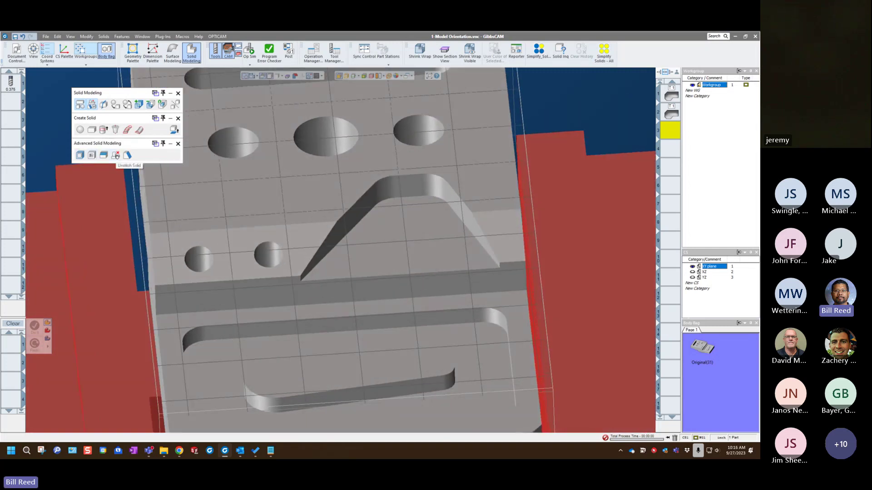
pyautogui.click(91, 106)
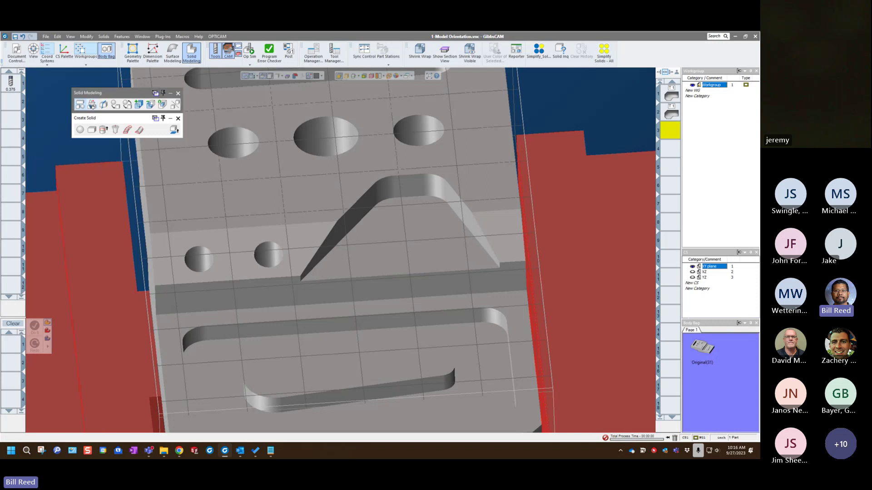
pyautogui.click(79, 105)
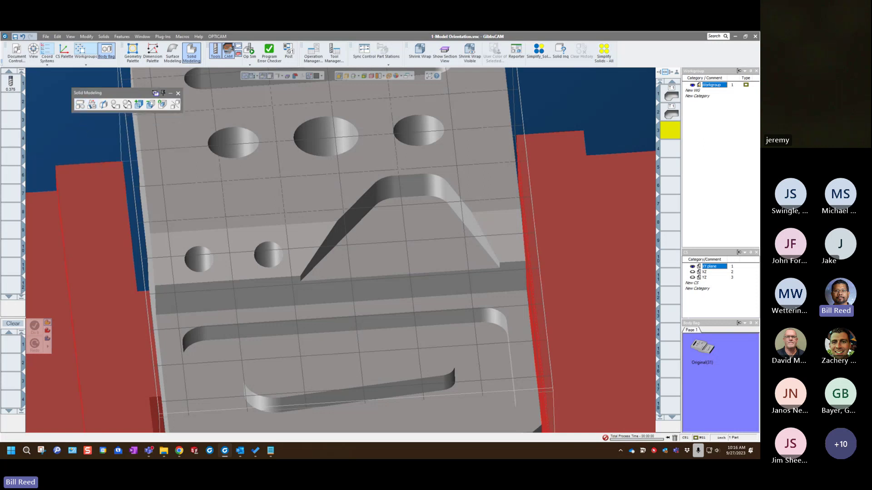
pyautogui.click(80, 104)
pyautogui.click(92, 105)
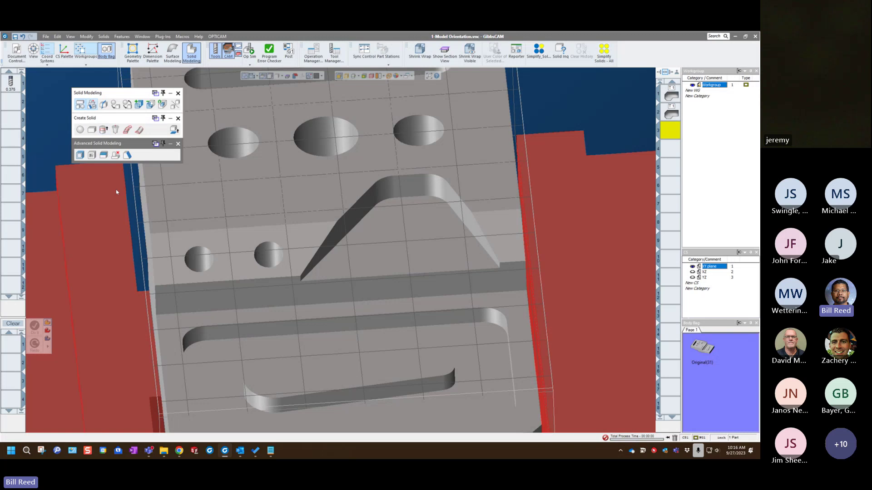
# Select the wall faces and floor of the open pocket across the slope individually, then clear the selection
pyautogui.scroll(-2, 117, 244)
pyautogui.moveTo(116, 243); pyautogui.dragTo(296, 91, button='middle')
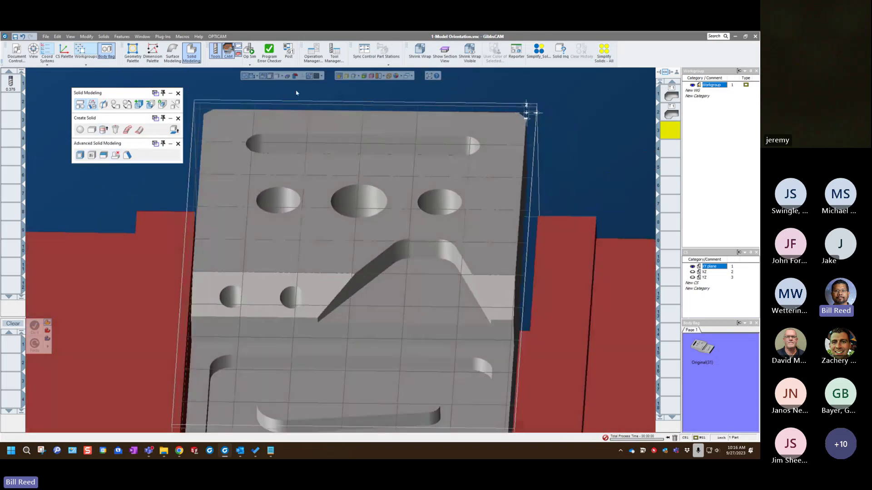
pyautogui.moveTo(359, 232); pyautogui.dragTo(363, 255, button='middle')
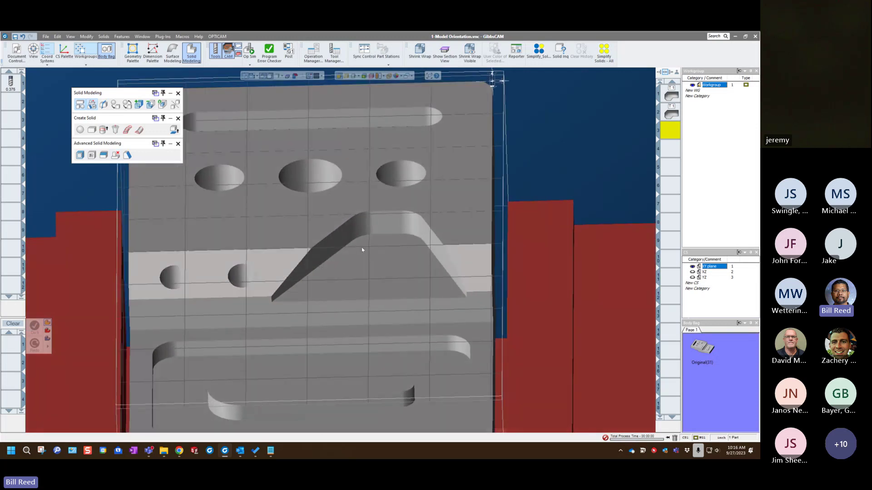
pyautogui.click(342, 238)
pyautogui.click(362, 228)
pyautogui.click(385, 224)
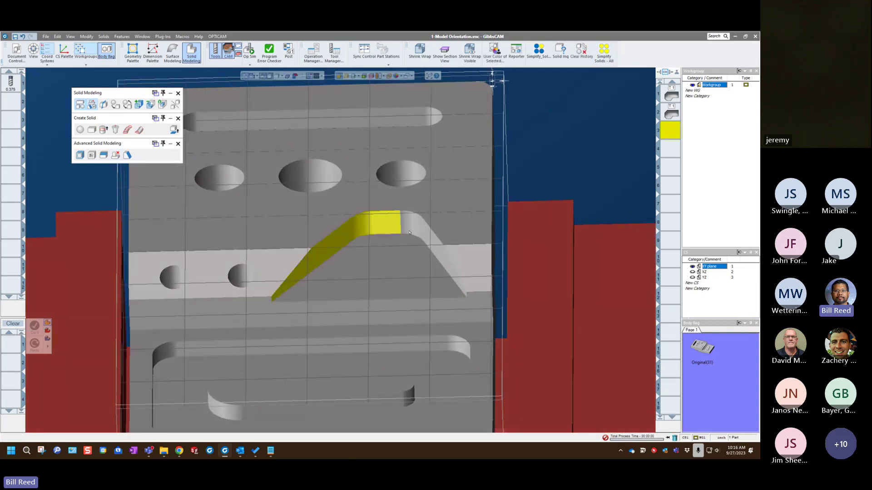
pyautogui.click(411, 227)
pyautogui.click(427, 242)
pyautogui.click(380, 278)
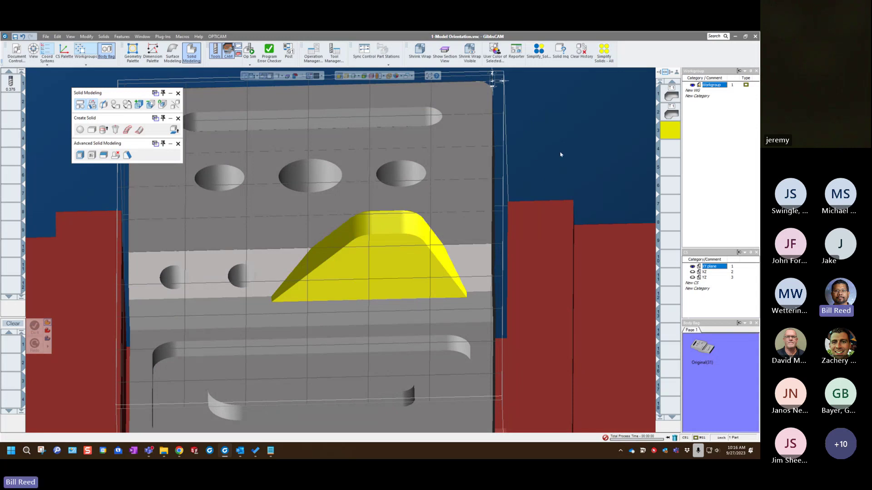
pyautogui.click(558, 183)
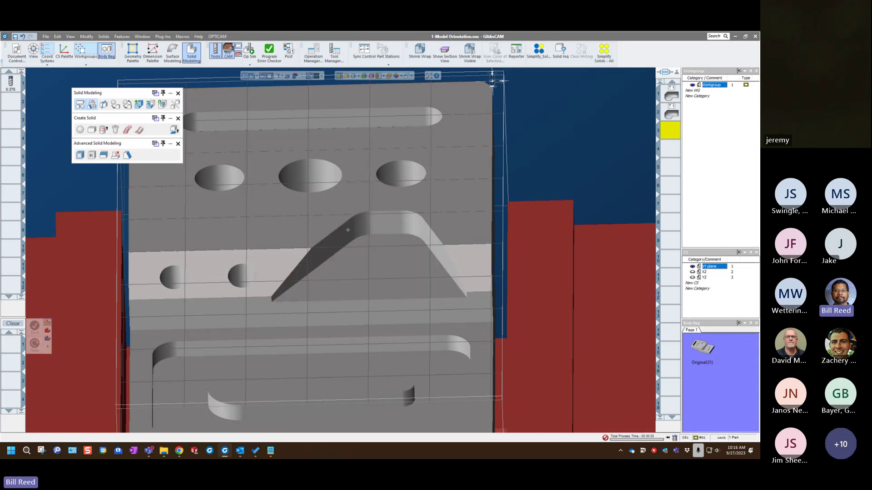
# Remove the open pocket across the slope by unstitching its wall and floor faces with Heal Only, Multiple Loops and Invert Selection
pyautogui.click(427, 271)
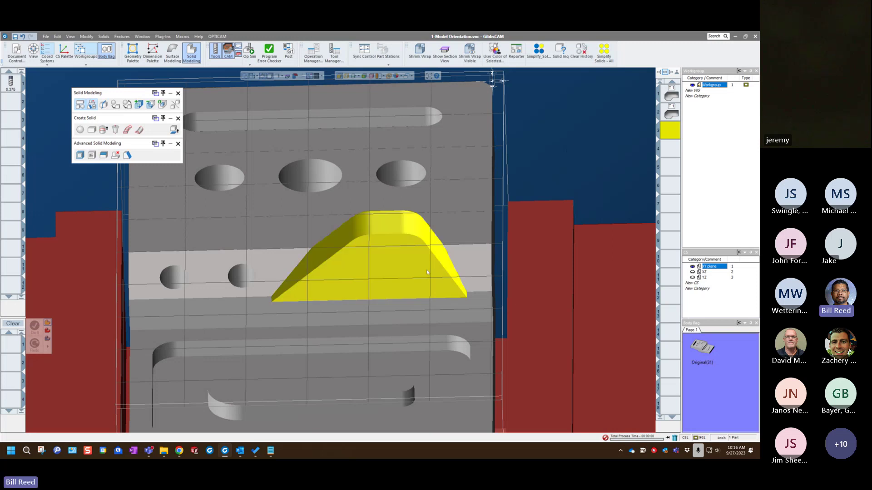
pyautogui.moveTo(342, 231); pyautogui.dragTo(426, 272)
pyautogui.click(115, 155)
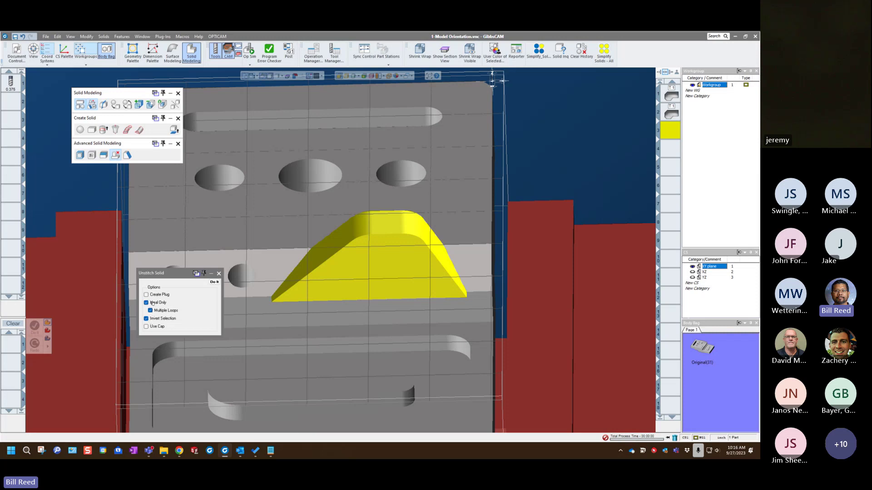
pyautogui.click(214, 282)
# Unstitch the two holes in the sloped face with the same healing options, then close the Unstitch Solid options
pyautogui.moveTo(362, 363); pyautogui.dragTo(406, 312, button='middle')
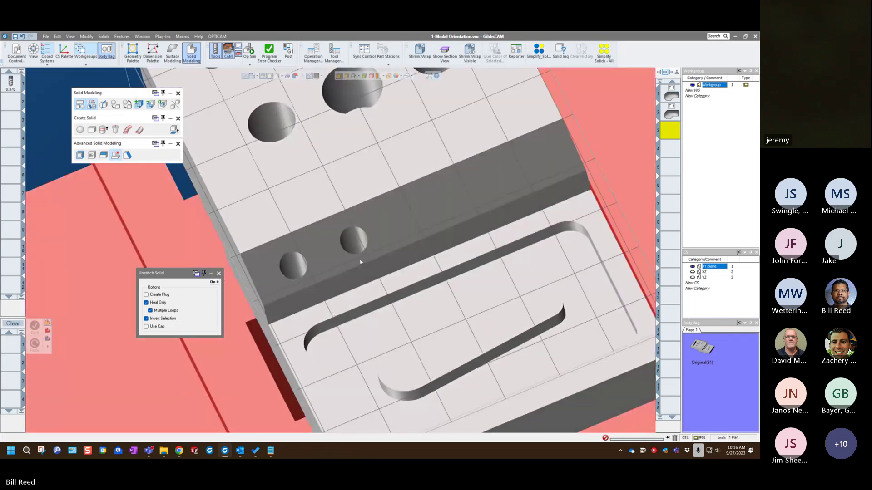
pyautogui.click(355, 244)
pyautogui.moveTo(355, 244); pyautogui.dragTo(344, 255, button='middle')
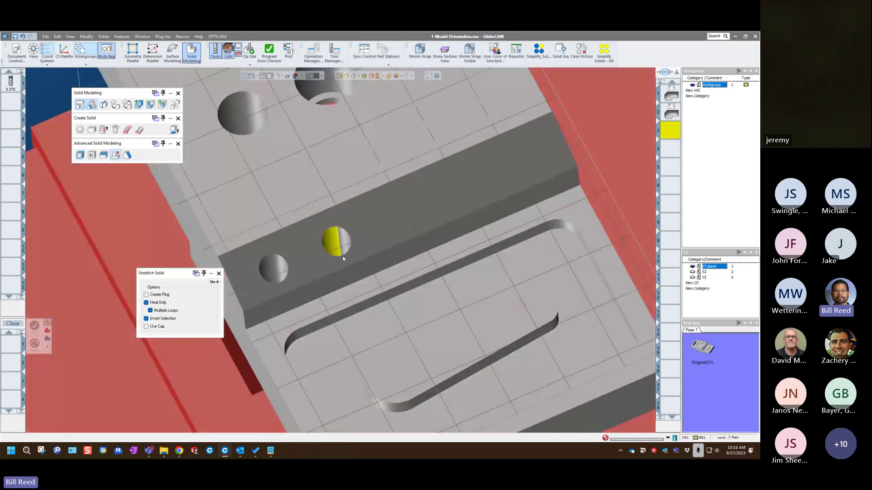
pyautogui.click(269, 268)
pyautogui.scroll(2, 431, 299)
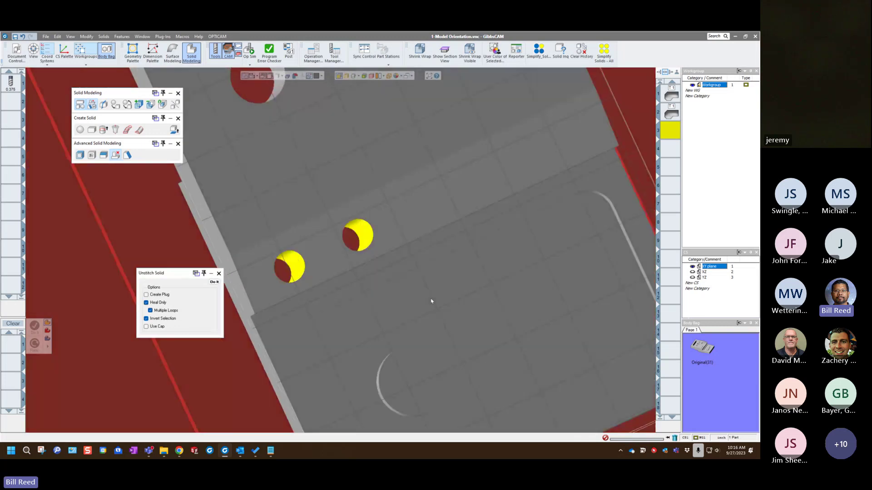
pyautogui.moveTo(431, 301); pyautogui.dragTo(286, 278, button='middle')
pyautogui.moveTo(273, 314); pyautogui.dragTo(268, 300, button='middle')
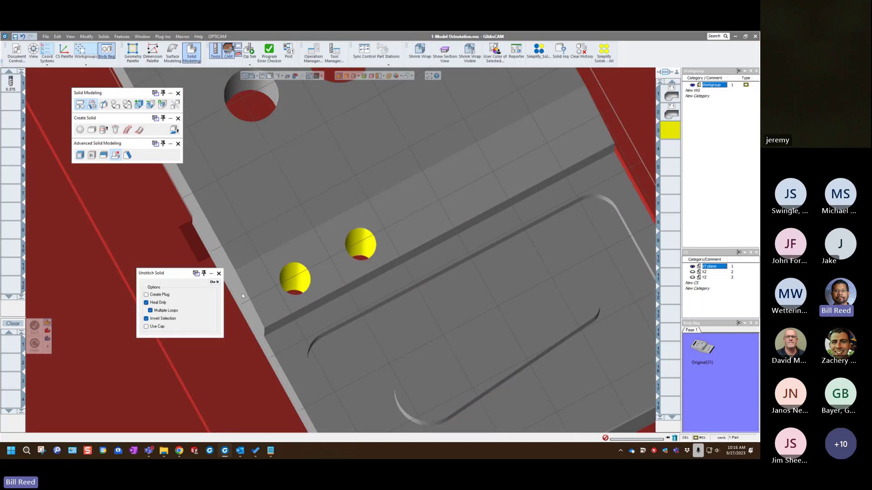
pyautogui.click(214, 282)
pyautogui.moveTo(228, 333); pyautogui.dragTo(229, 286, button='middle')
pyautogui.click(218, 274)
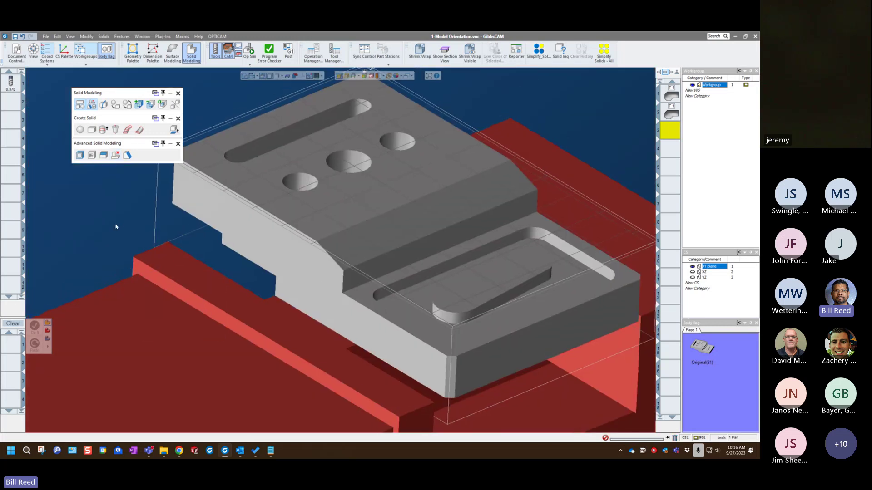
# Reload the process of the first machining operation to show its sloped face and toolpath on the simplified part
pyautogui.scroll(3, 554, 164)
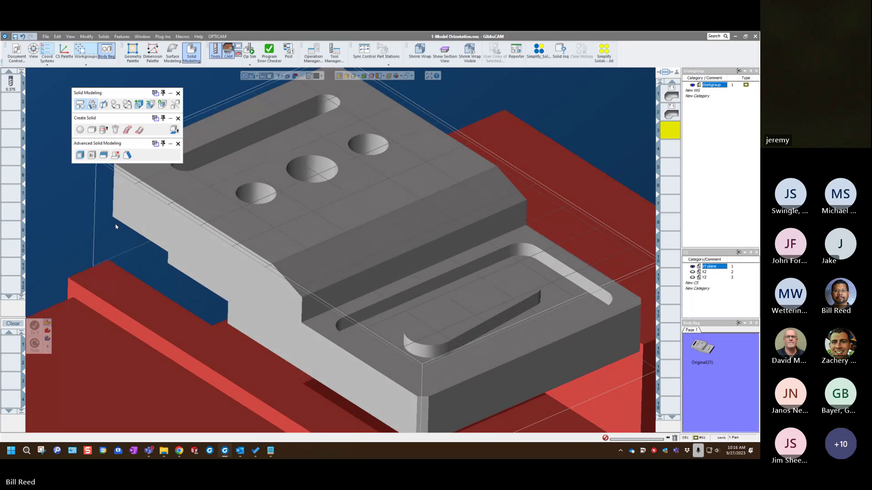
pyautogui.doubleClick(672, 98)
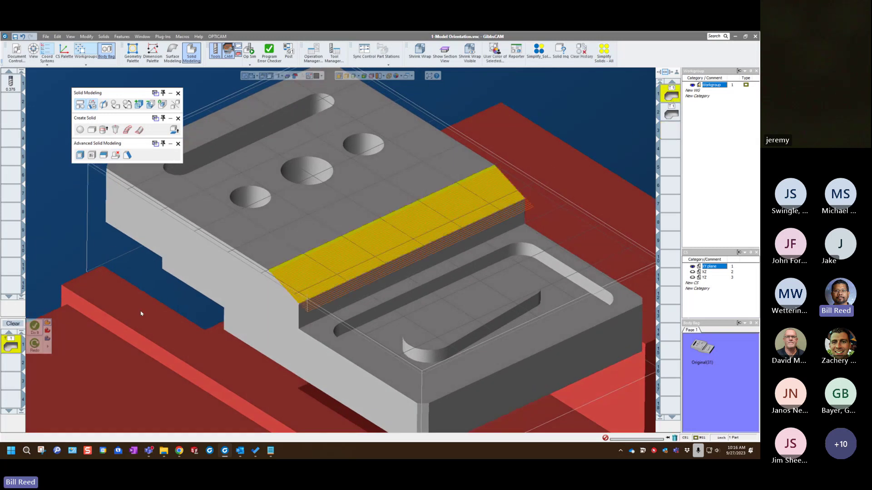
pyautogui.moveTo(448, 258); pyautogui.dragTo(482, 201, button='middle')
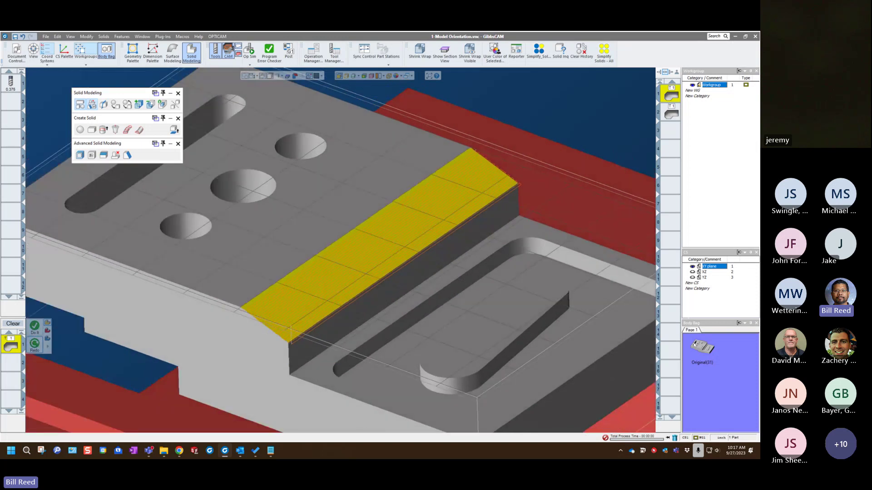
pyautogui.scroll(-4, 556, 325)
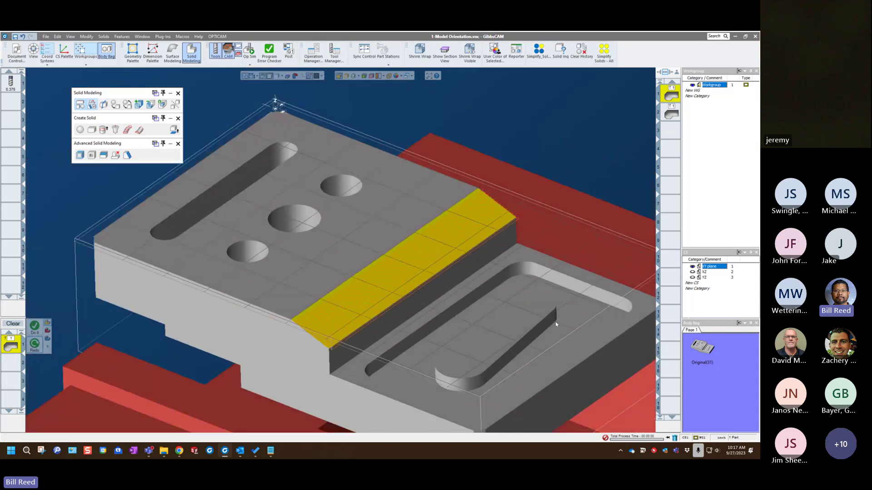
pyautogui.scroll(2, 384, 187)
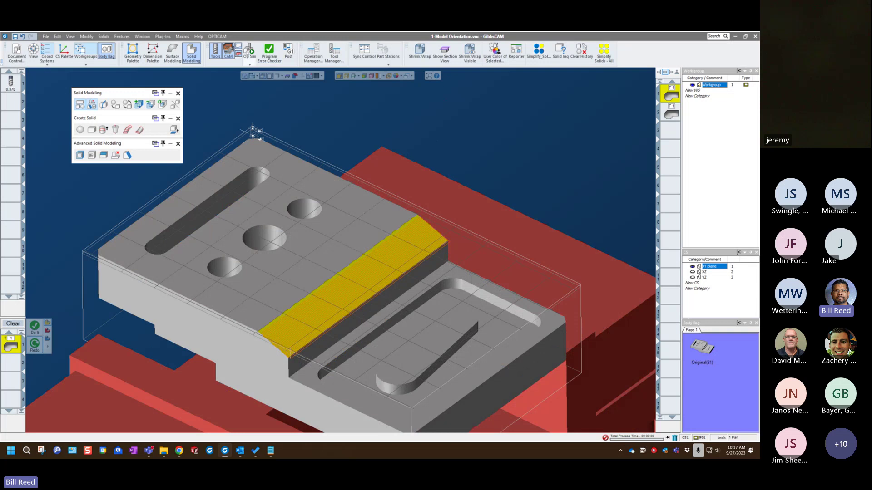
# Run the Op Sim rendering on the stock through the operation's features, then close the simulation
pyautogui.click(249, 51)
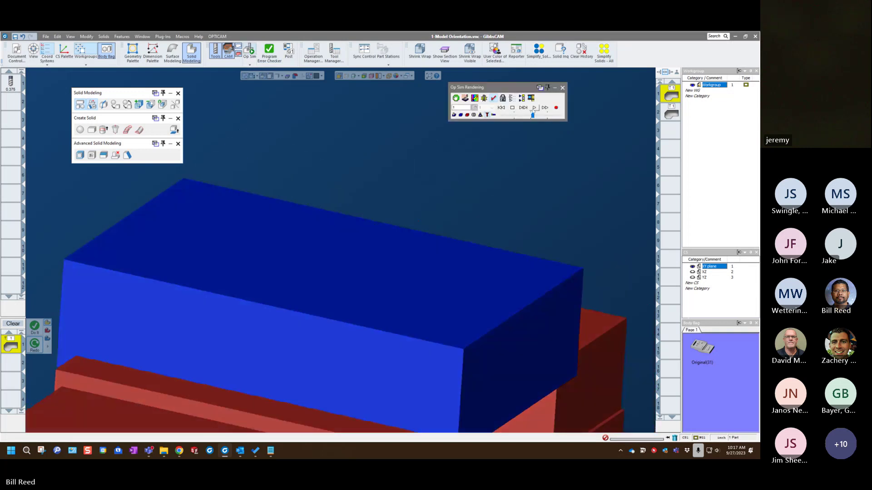
pyautogui.click(523, 109)
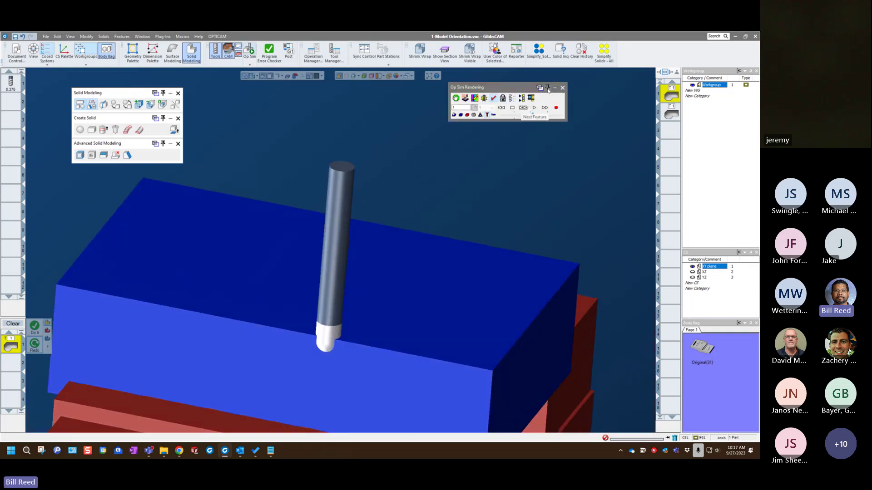
pyautogui.click(562, 87)
# Store the simplified part in the Body Bag beside the Original and bring the solid back into the workspace
pyautogui.click(350, 216)
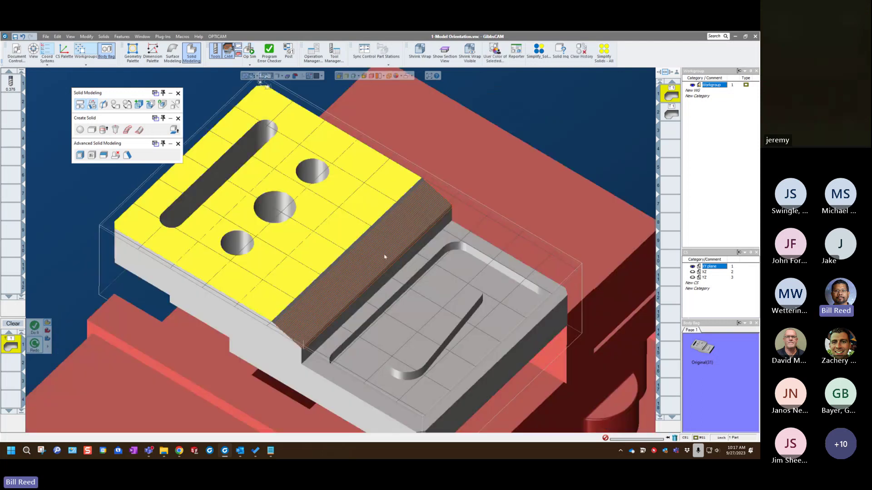
pyautogui.click(213, 101)
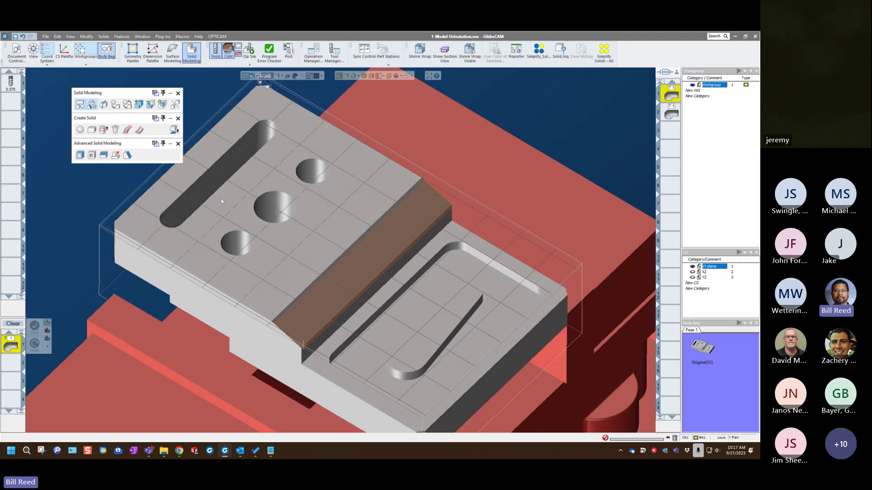
pyautogui.click(308, 239)
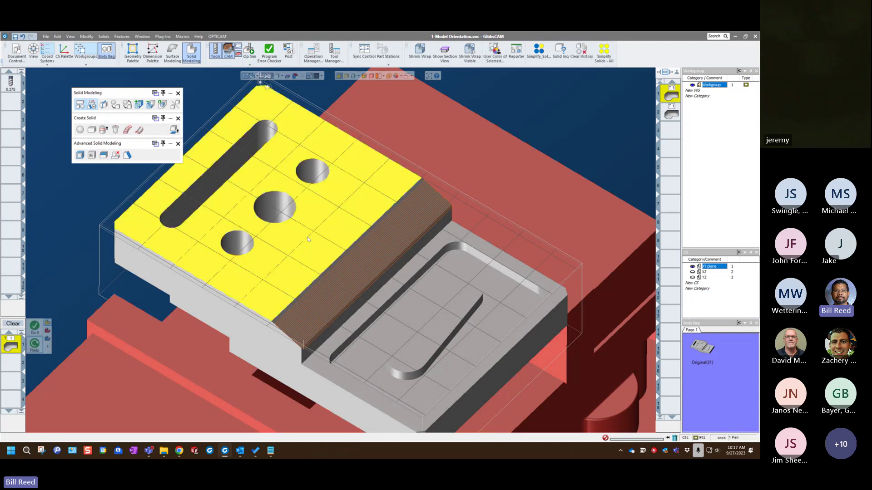
pyautogui.doubleClick(308, 239)
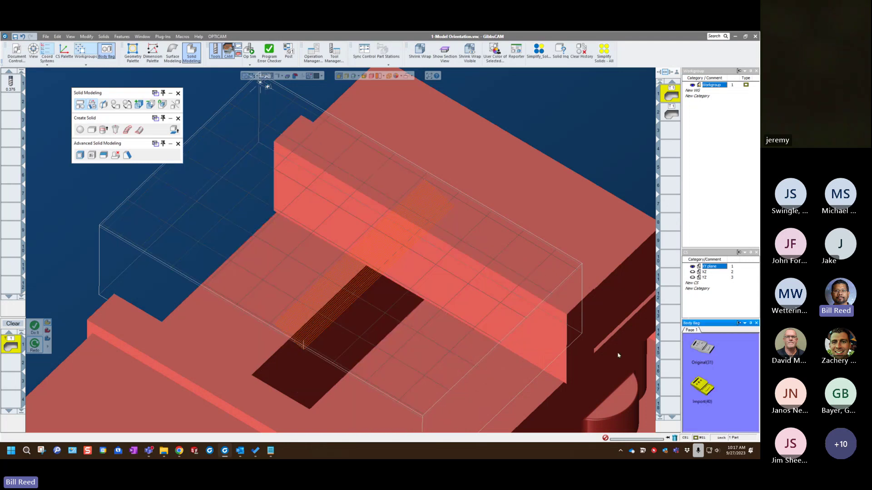
pyautogui.doubleClick(693, 376)
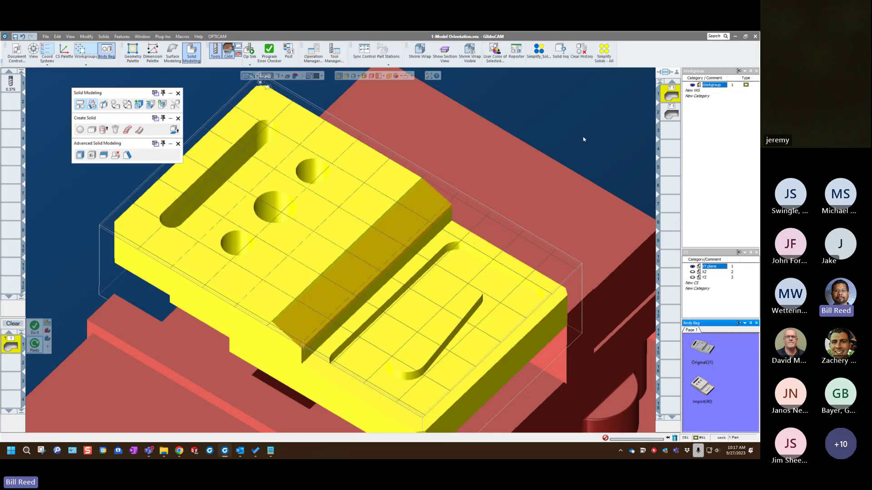
# Select only the part's sloped face and unstitch it with Heal Only, Multiple Loops and Invert Selection
pyautogui.click(352, 260)
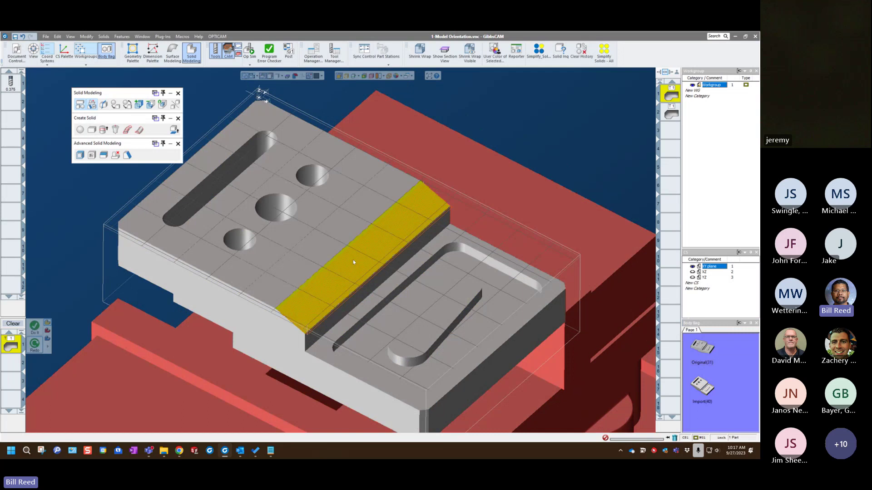
pyautogui.click(116, 155)
pyautogui.click(213, 282)
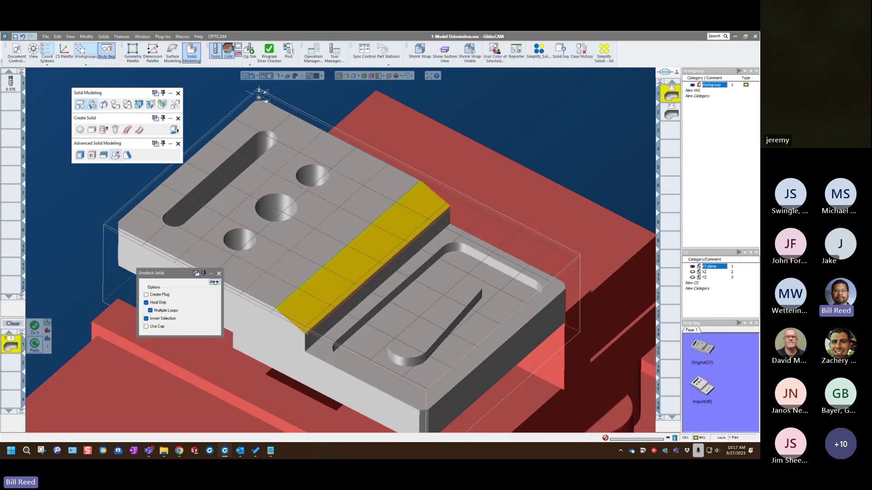
# Select the healed solid by its top face and change its body type to Stock (Display Only)
pyautogui.click(313, 252)
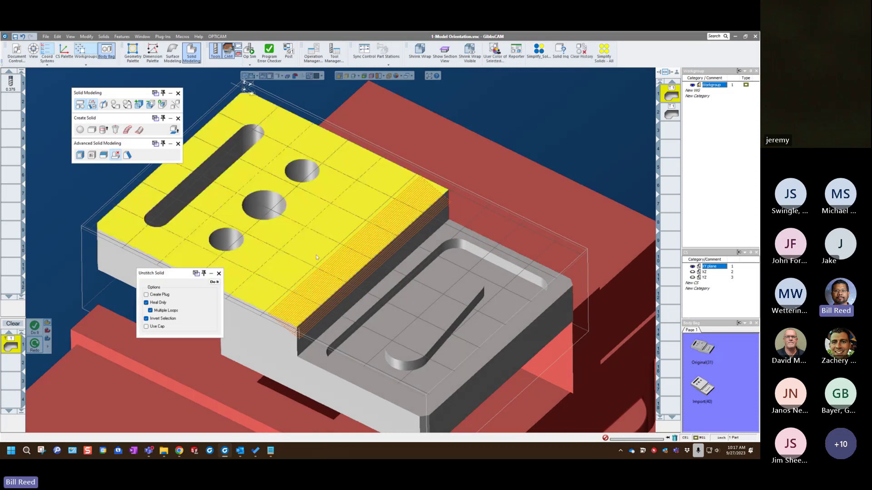
pyautogui.rightClick(316, 229)
pyautogui.moveTo(354, 275)
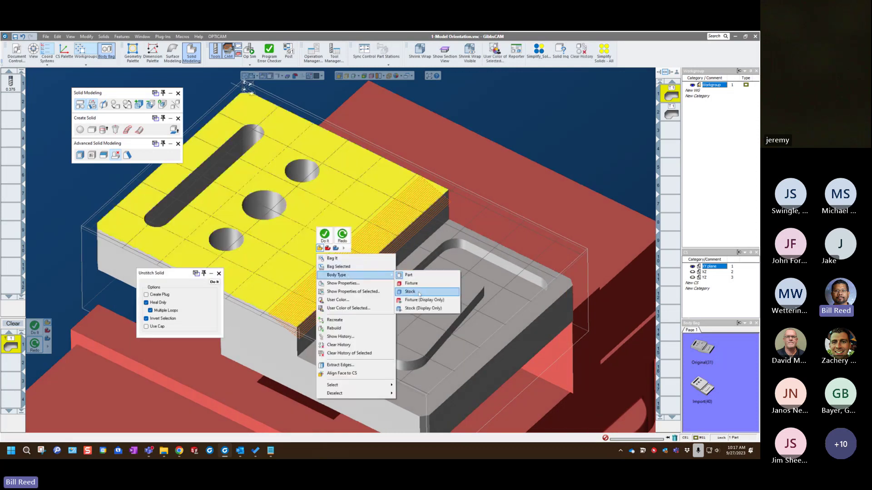
pyautogui.click(422, 308)
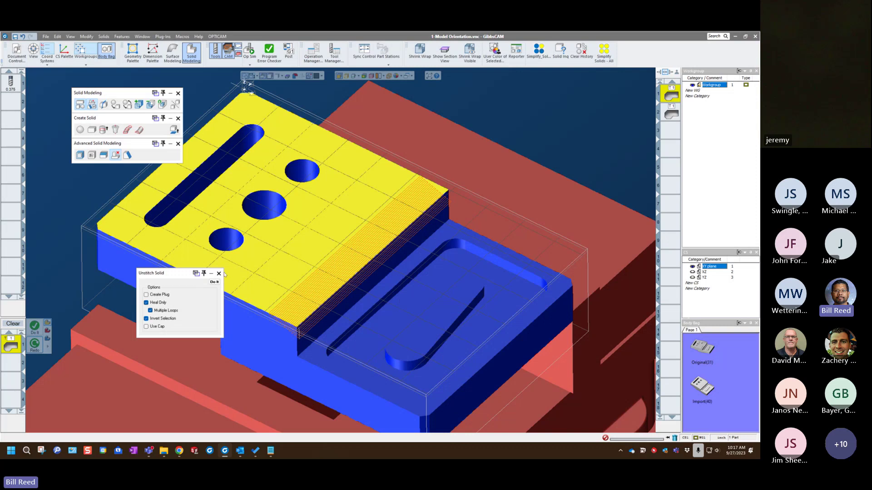
# Deselect the stock body, close the open solid modeling tools and reopen them
pyautogui.click(146, 172)
pyautogui.click(178, 93)
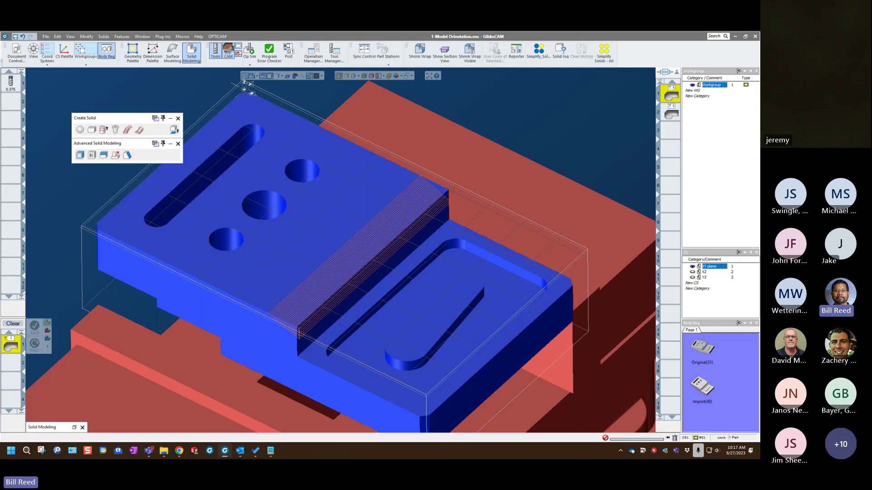
pyautogui.click(192, 53)
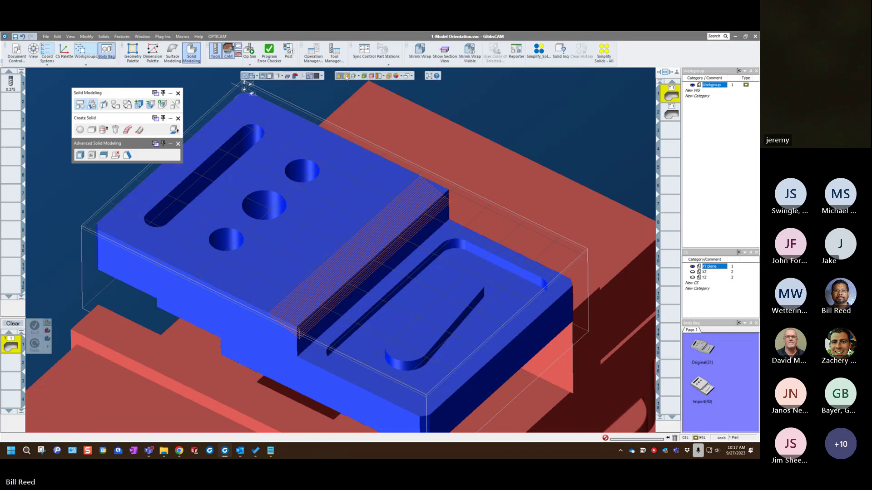
# Close the solid modeling tools, simulate the sloped-face operation on the stock body with Op Sim, and exit the simulation
pyautogui.click(249, 50)
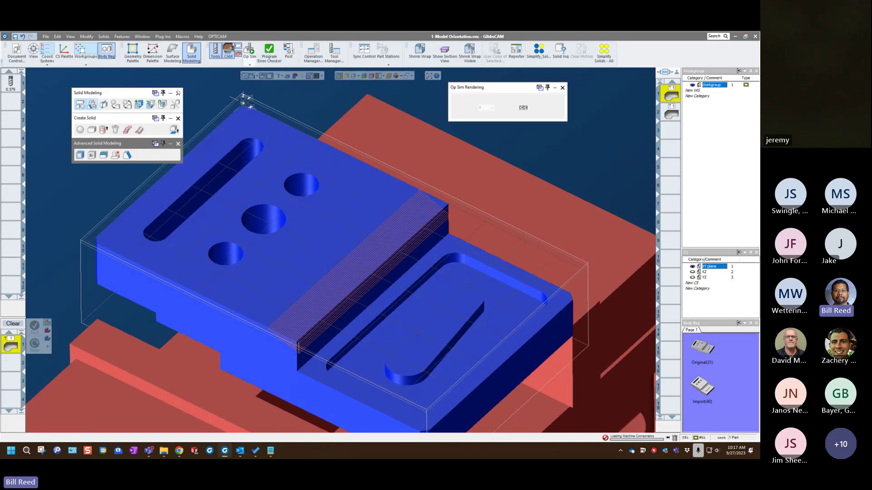
pyautogui.click(179, 93)
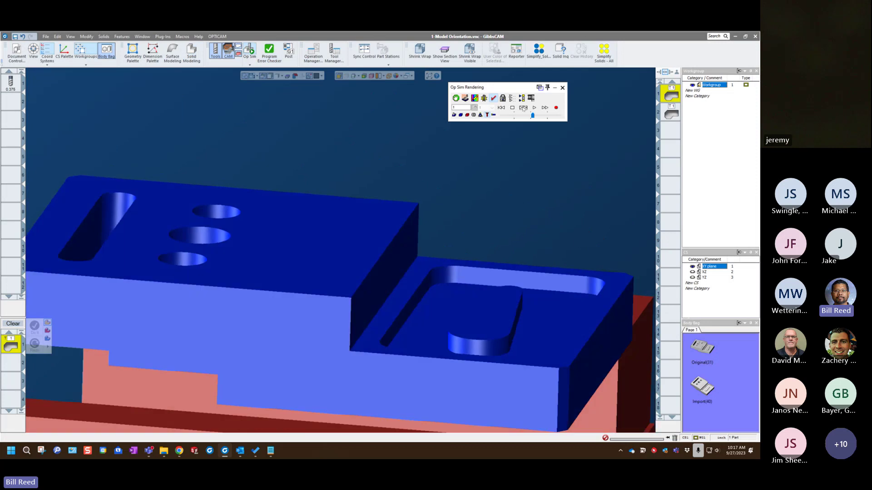
pyautogui.click(523, 108)
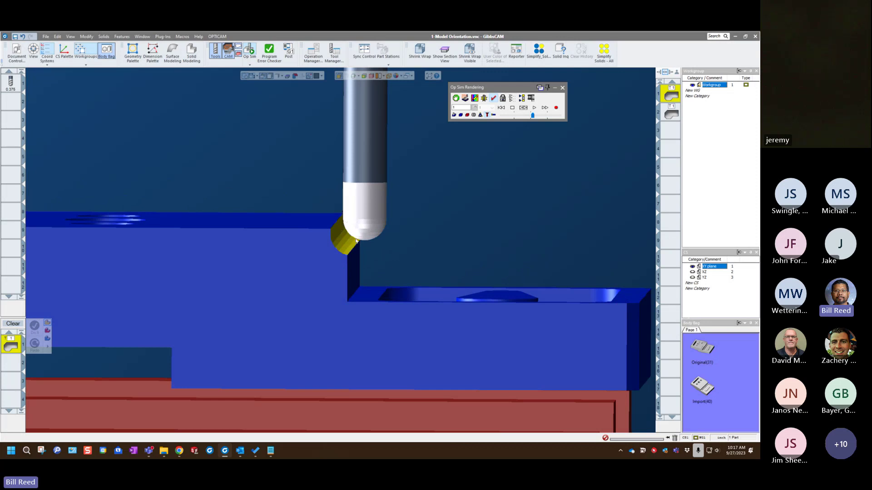
pyautogui.click(523, 108)
pyautogui.click(534, 108)
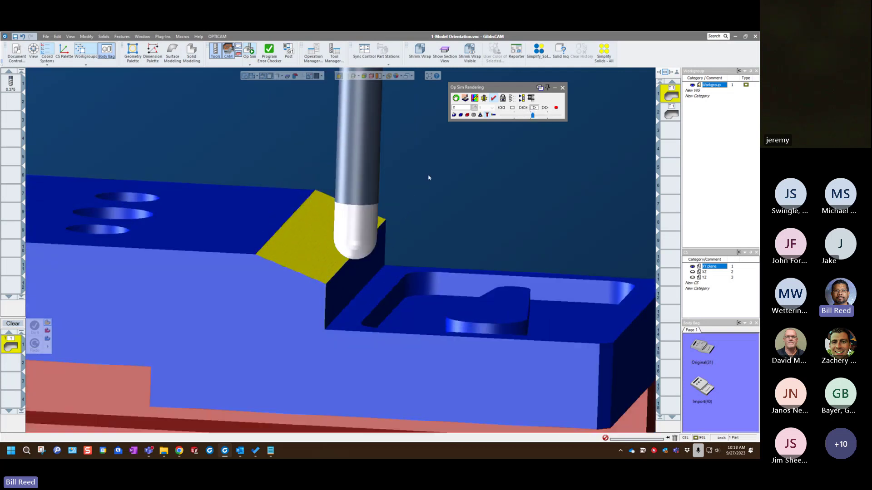
pyautogui.click(563, 87)
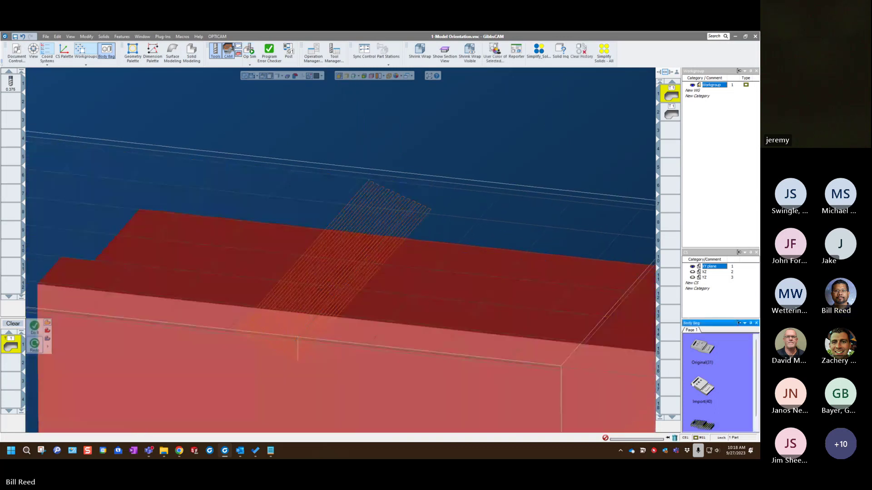
# Bring the gray Import part back from the Body Bag and offset the vertical step face below its slope outward
pyautogui.click(700, 387)
pyautogui.click(428, 137)
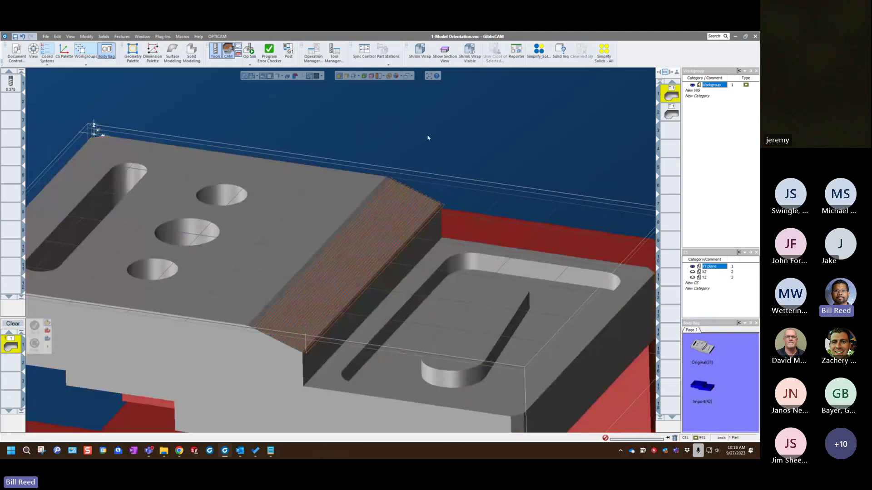
pyautogui.click(360, 260)
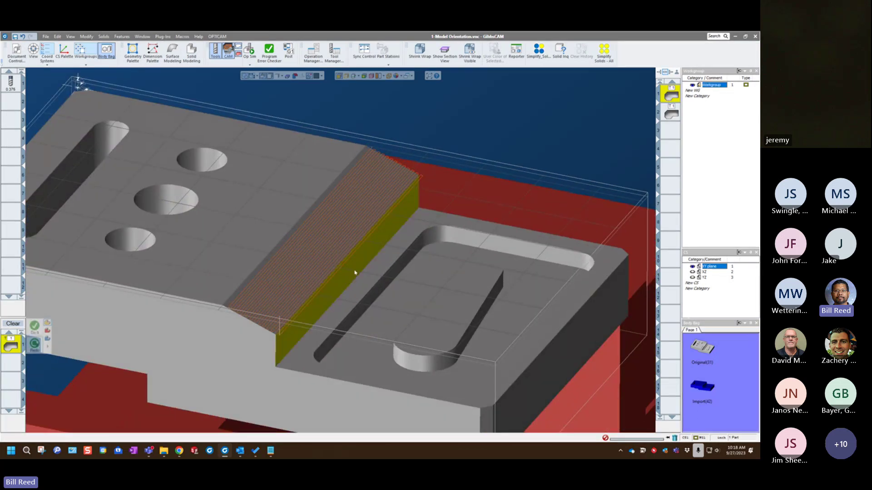
pyautogui.click(191, 52)
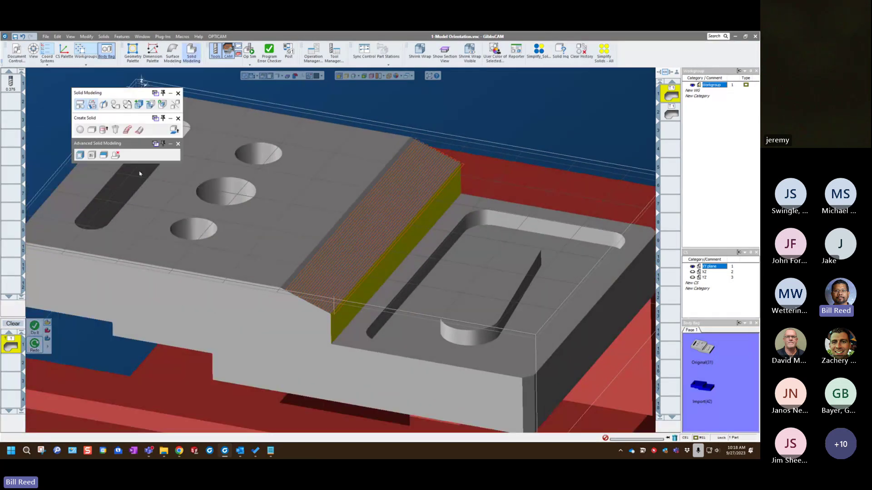
pyautogui.click(79, 156)
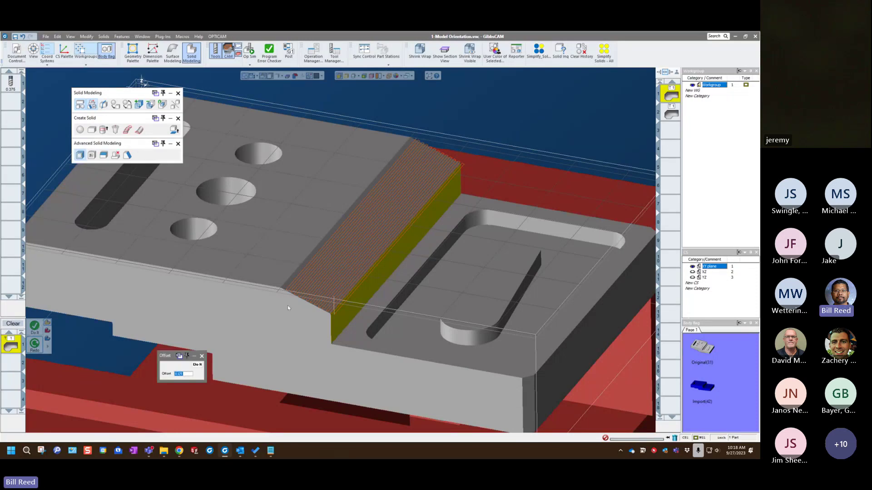
pyautogui.moveTo(421, 292); pyautogui.dragTo(420, 291, button='middle')
pyautogui.scroll(4, 419, 291)
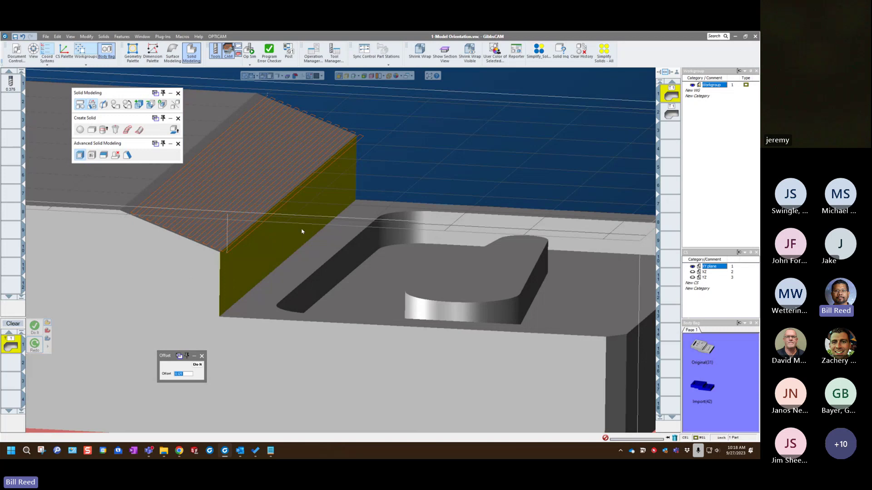
pyautogui.click(197, 365)
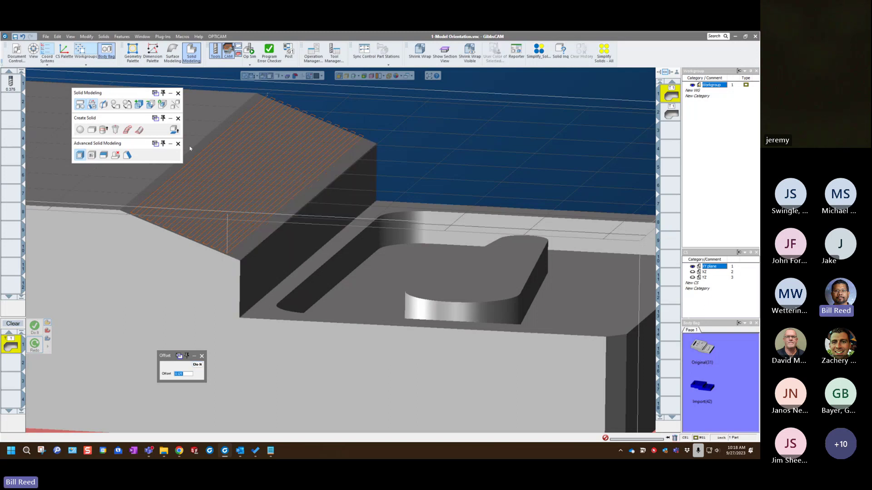
# Close the solid modeling tools, reload the first operation and regenerate its toolpath on the part's sloped face
pyautogui.click(178, 94)
pyautogui.doubleClick(671, 97)
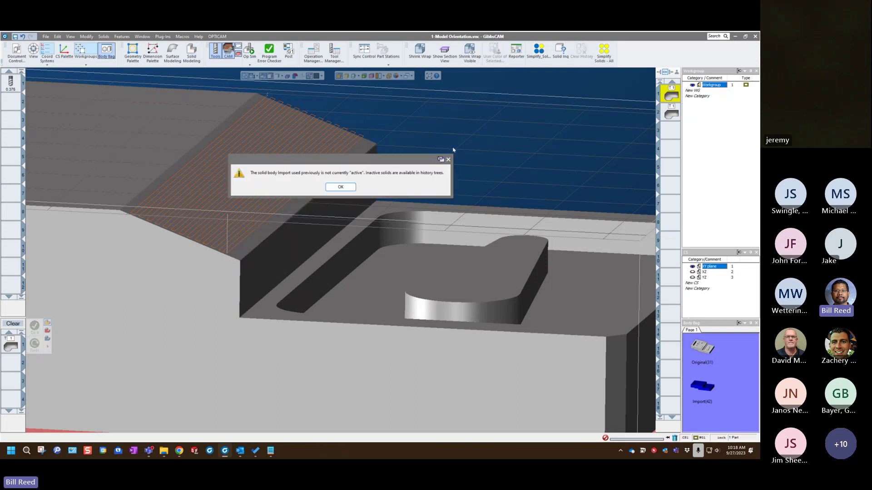
pyautogui.click(340, 186)
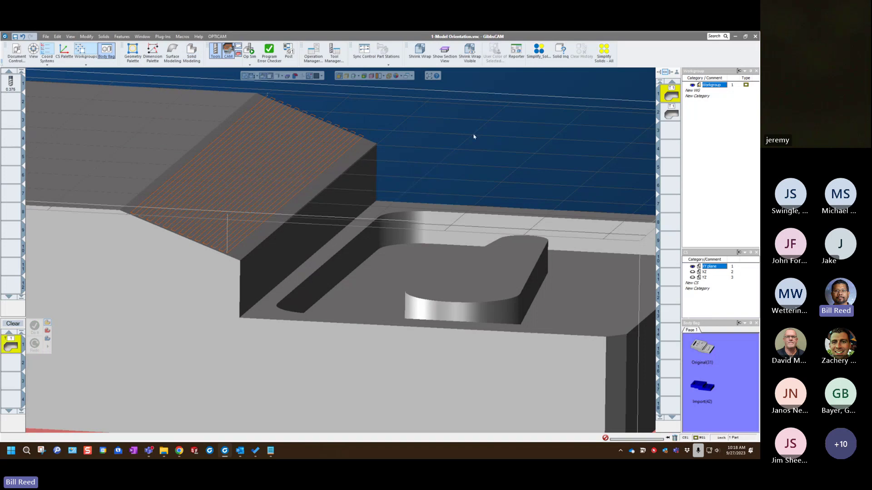
pyautogui.doubleClick(670, 94)
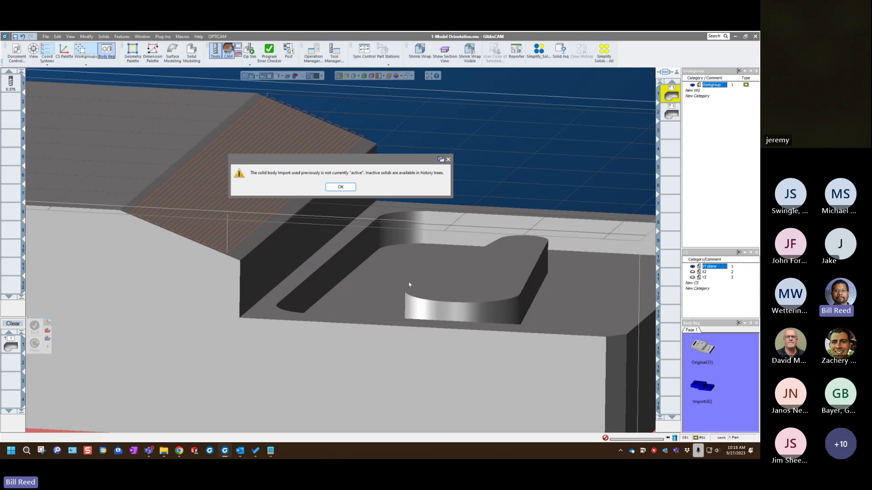
pyautogui.click(340, 187)
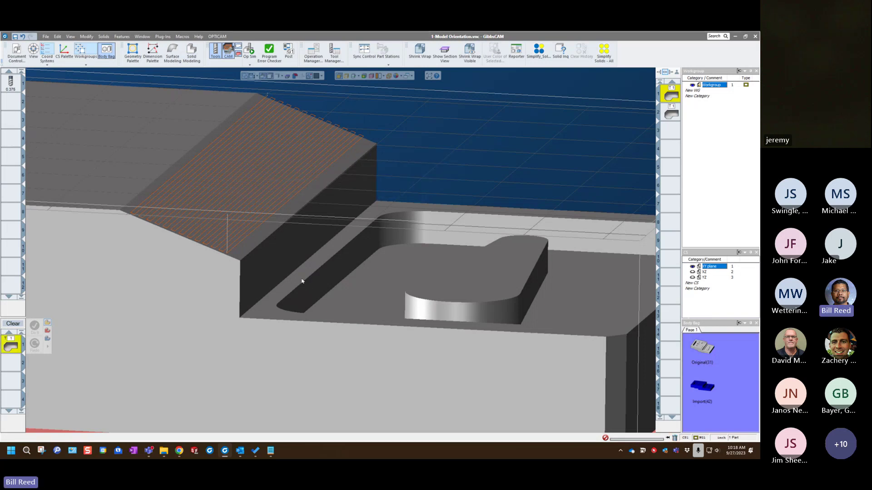
pyautogui.click(245, 187)
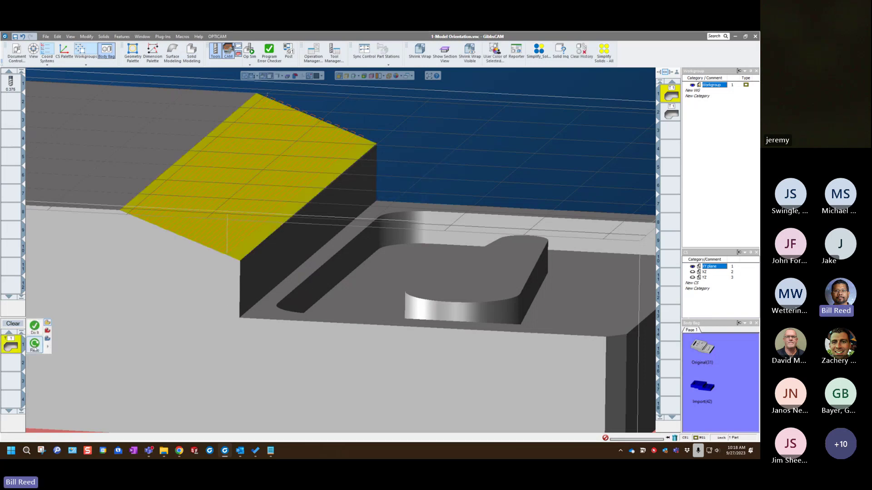
pyautogui.click(35, 344)
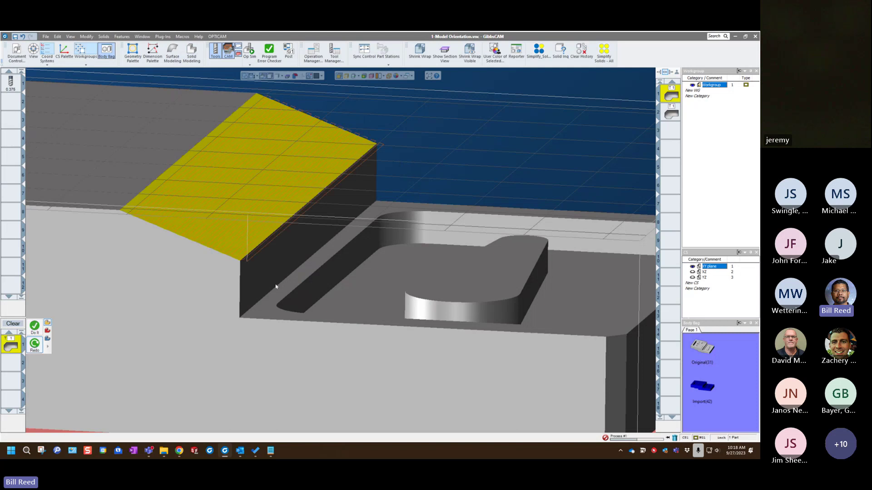
# Delete the second operation from the operation list and select the first one again
pyautogui.click(667, 119)
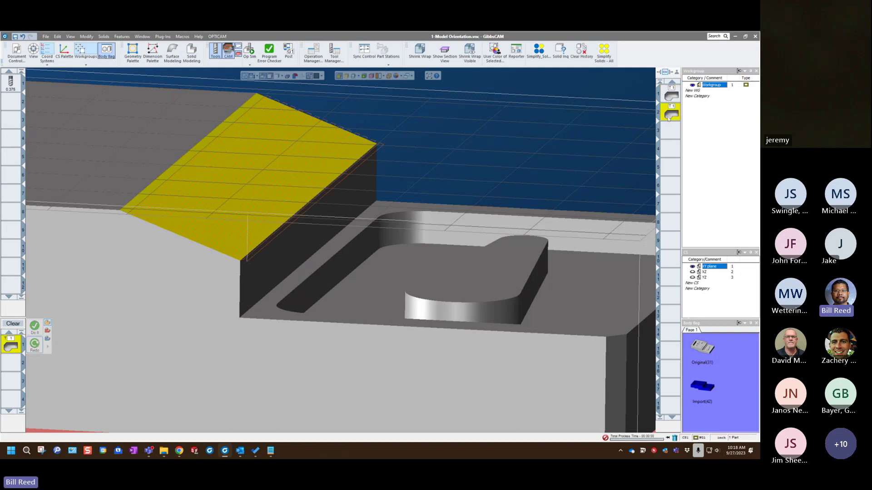
pyautogui.press('Delete')
pyautogui.click(664, 96)
# Run Op Sim on the regenerated sloped-face toolpath through to the end of the program, then exit the simulation
pyautogui.moveTo(545, 181); pyautogui.dragTo(551, 193, button='middle')
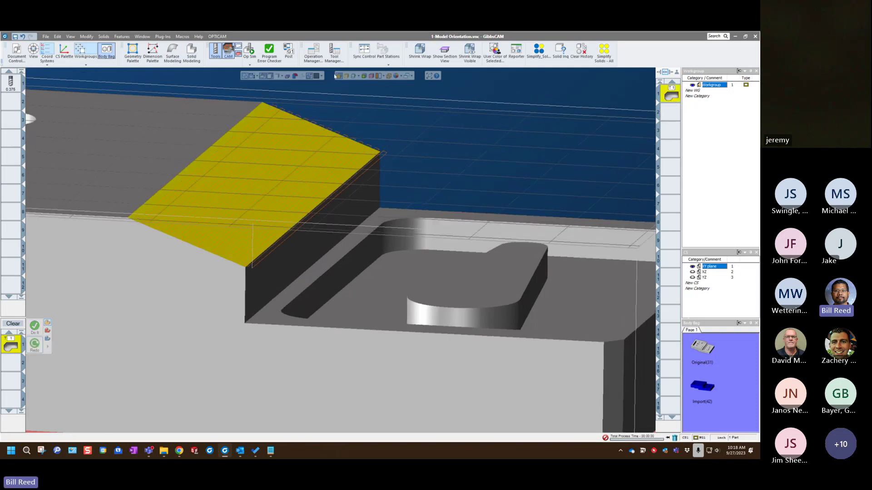
pyautogui.scroll(-3, 554, 273)
pyautogui.moveTo(554, 272); pyautogui.dragTo(518, 247, button='middle')
pyautogui.click(249, 50)
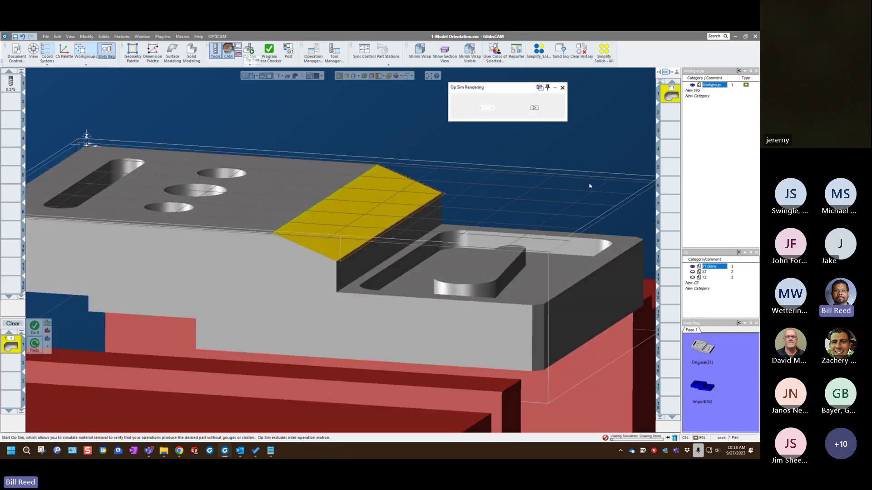
pyautogui.click(523, 107)
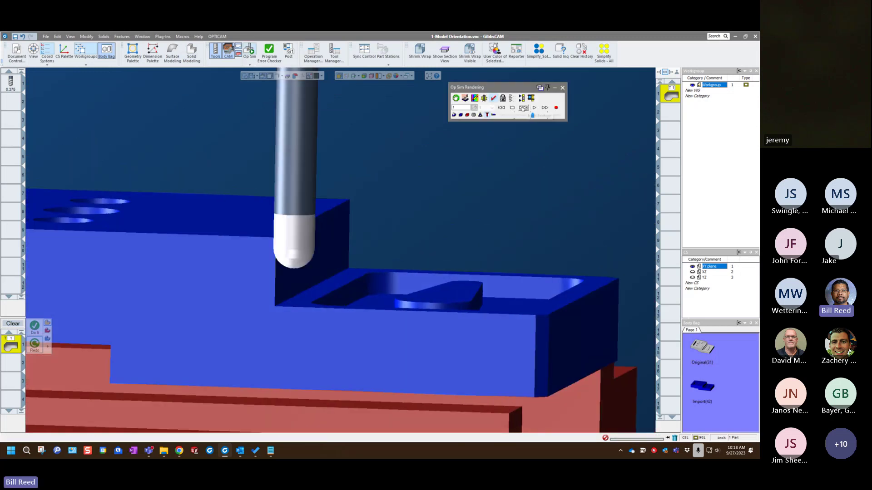
pyautogui.click(534, 109)
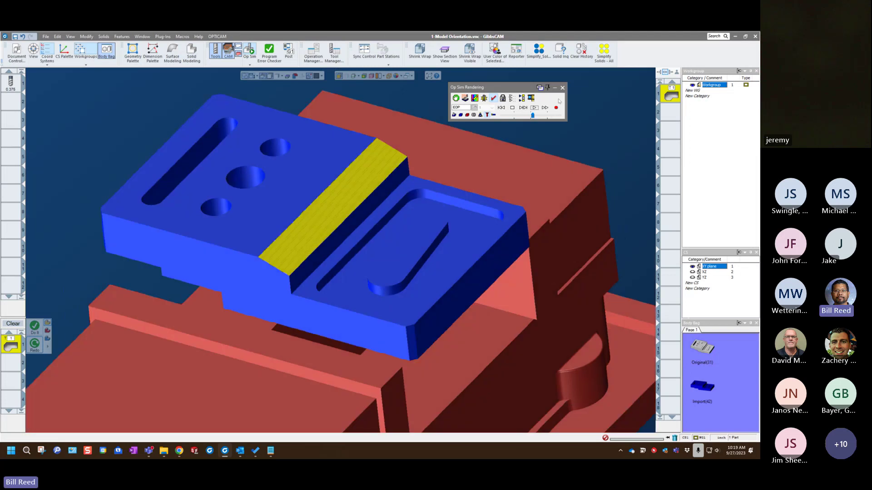
pyautogui.click(562, 87)
# Deselect the face, view the part isometrically and open 2-Model Clean Up.vnc without saving changes to 1-Model Orientation.vnc
pyautogui.scroll(-5, 483, 225)
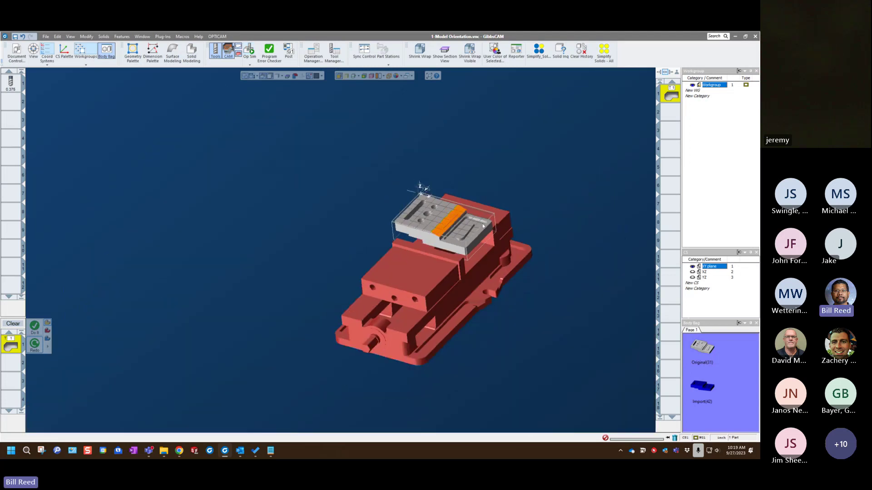
pyautogui.scroll(6, 482, 226)
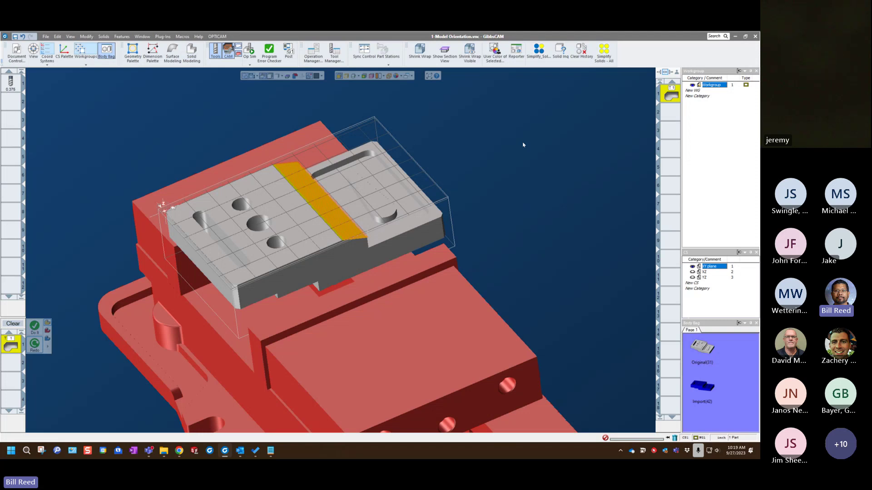
pyautogui.hotkey('ctrl', 'i')
pyautogui.click(140, 152)
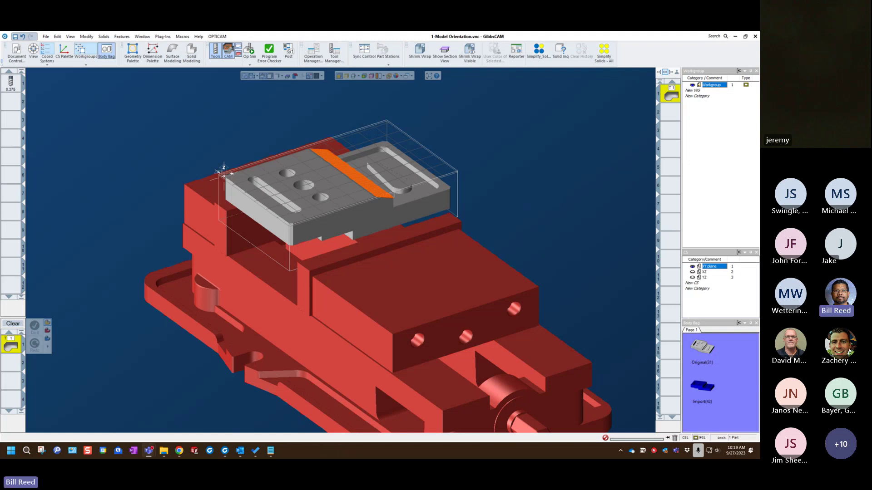
pyautogui.scroll(-4, 183, 162)
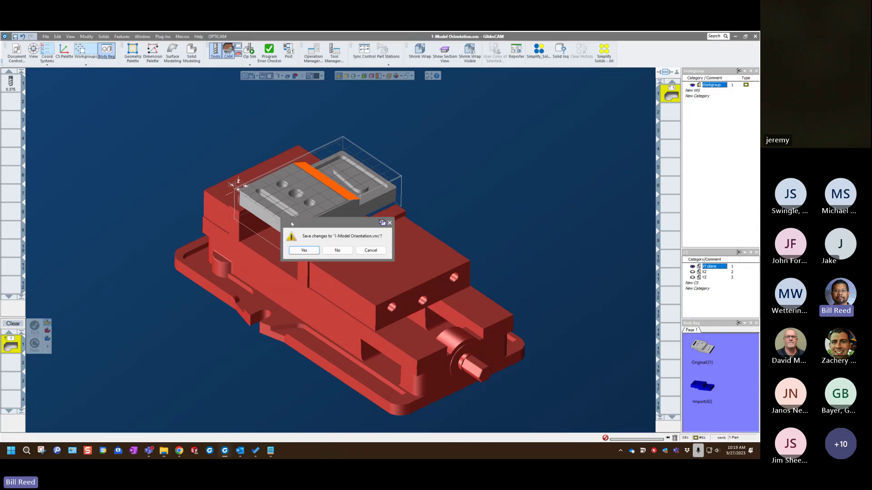
pyautogui.click(330, 250)
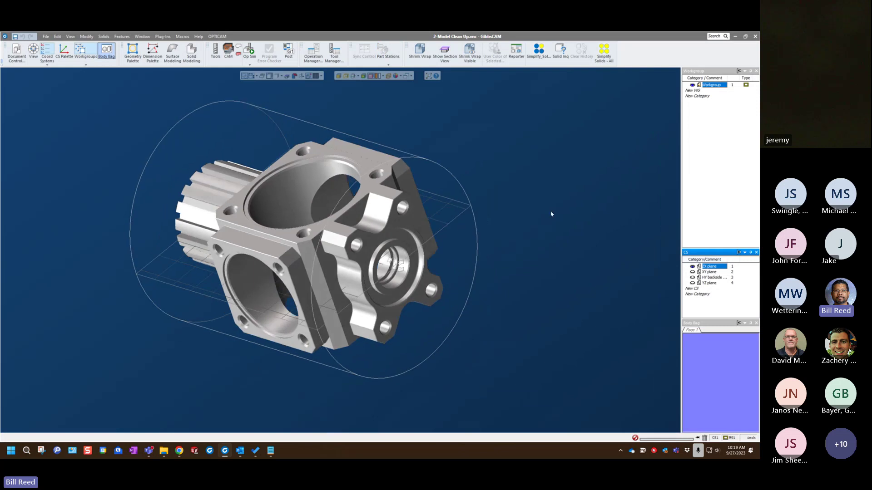
pyautogui.moveTo(550, 213); pyautogui.dragTo(608, 200, button='middle')
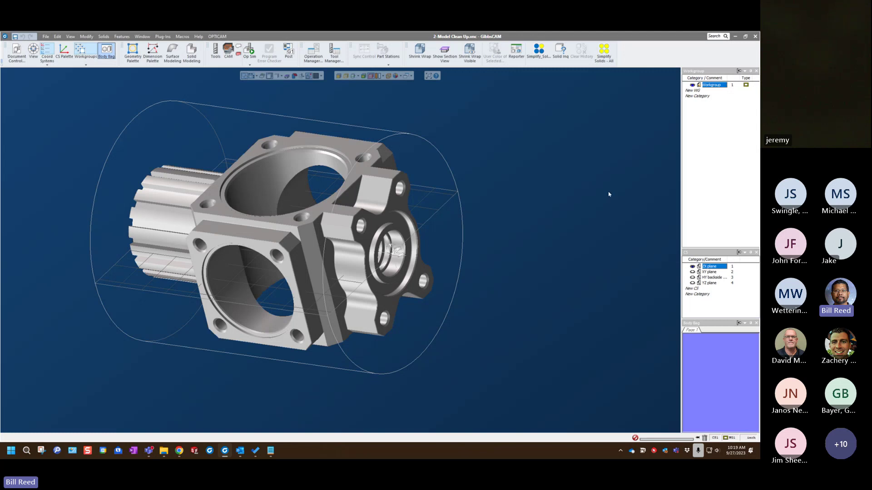
pyautogui.moveTo(563, 217)
pyautogui.mouseDown(button='middle')
pyautogui.moveTo(555, 221)
pyautogui.moveTo(562, 215)
pyautogui.mouseUp(button='middle')
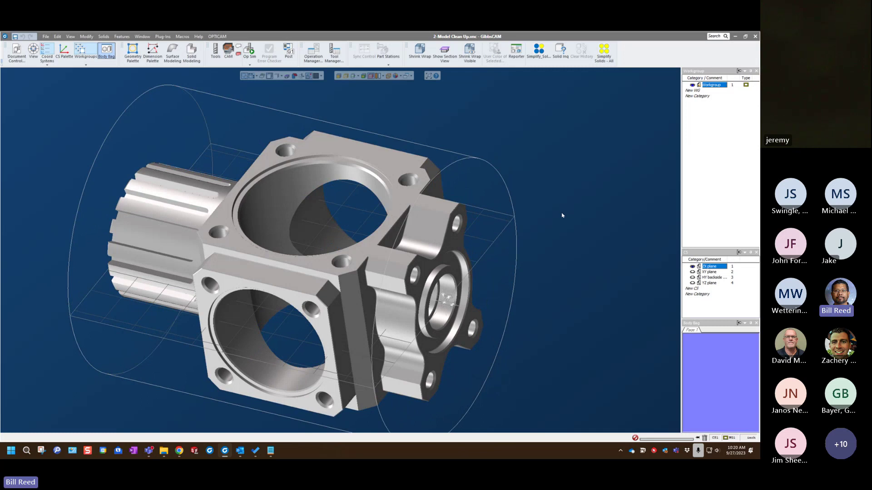
pyautogui.moveTo(561, 201)
pyautogui.mouseDown(button='middle')
pyautogui.moveTo(566, 192)
pyautogui.moveTo(551, 193)
pyautogui.moveTo(568, 176)
pyautogui.moveTo(360, 84)
pyautogui.moveTo(289, 158)
pyautogui.mouseUp(button='middle')
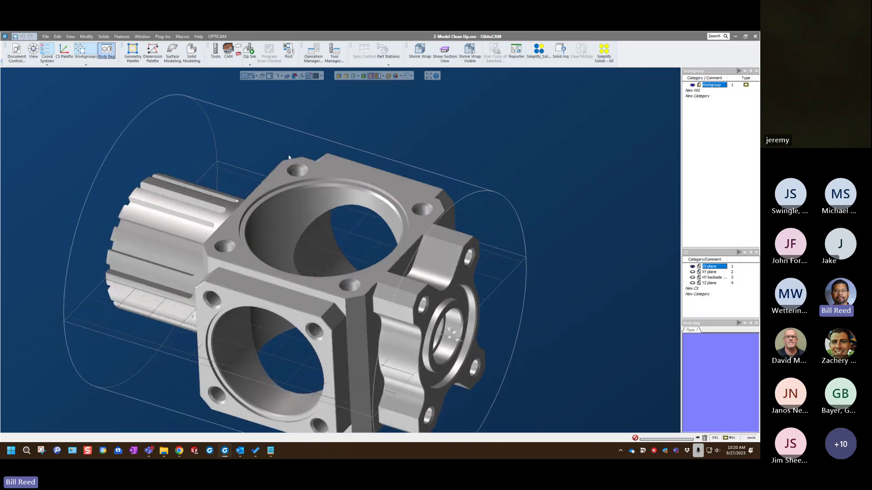
pyautogui.click(377, 185)
pyautogui.click(319, 126)
# Select the flat upper face around the housing's large bore and extract its edge geometry
pyautogui.moveTo(317, 172); pyautogui.dragTo(320, 173)
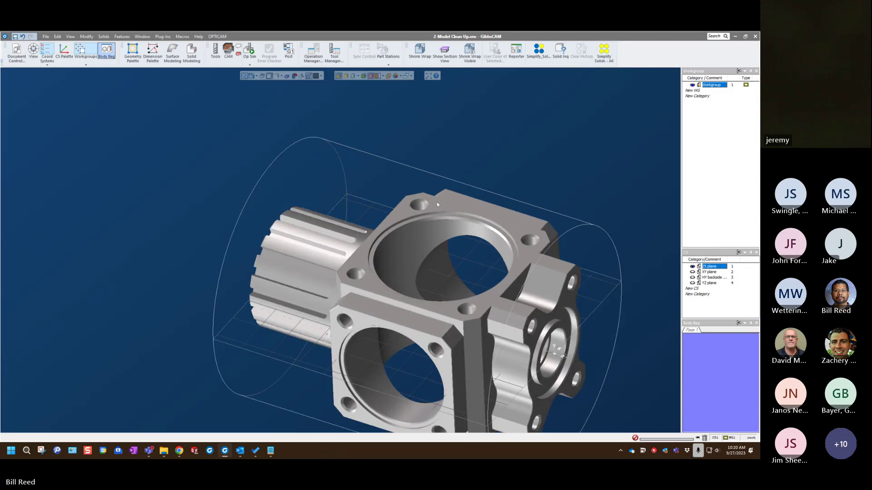
pyautogui.click(467, 207)
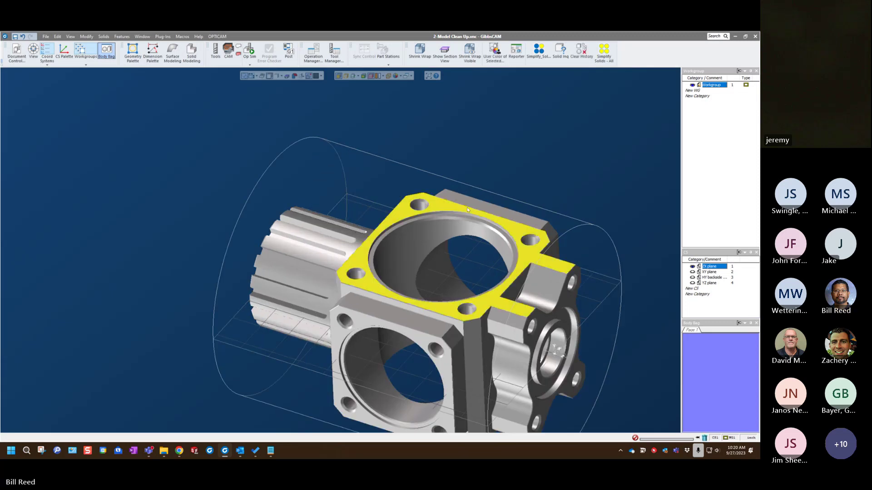
pyautogui.scroll(5, 500, 206)
pyautogui.scroll(-2, 304, 147)
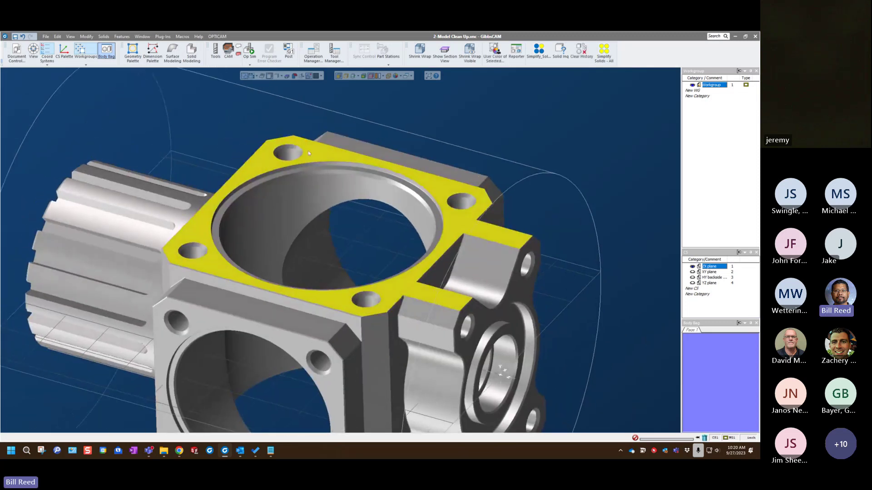
pyautogui.rightClick(309, 152)
pyautogui.click(345, 262)
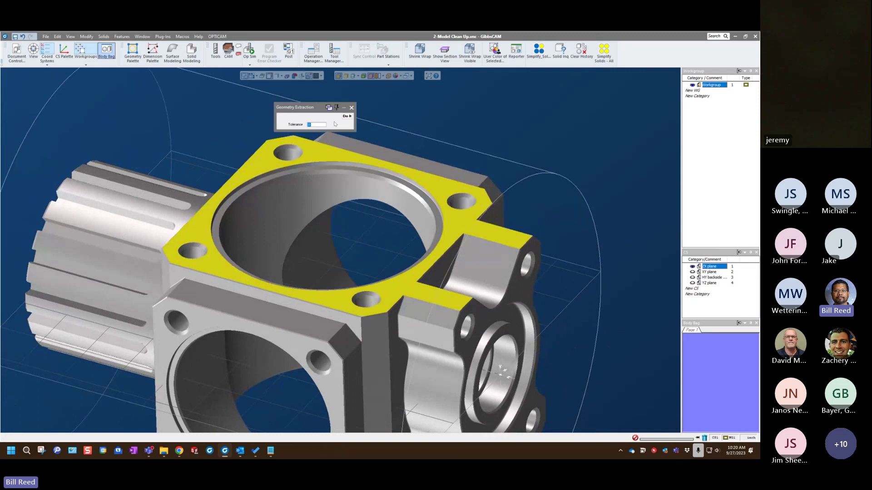
pyautogui.click(352, 109)
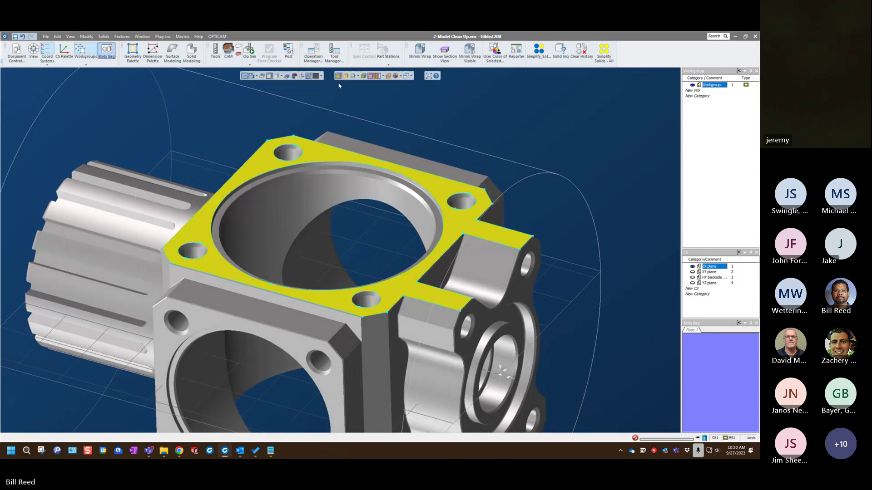
# Deselect the housing's upper face and hide the solid, leaving only the extracted edge geometry in view
pyautogui.click(363, 101)
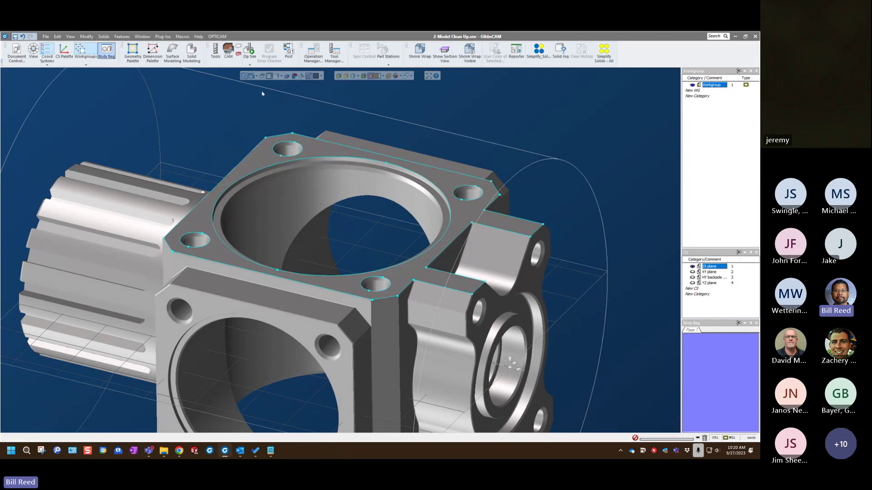
pyautogui.click(270, 76)
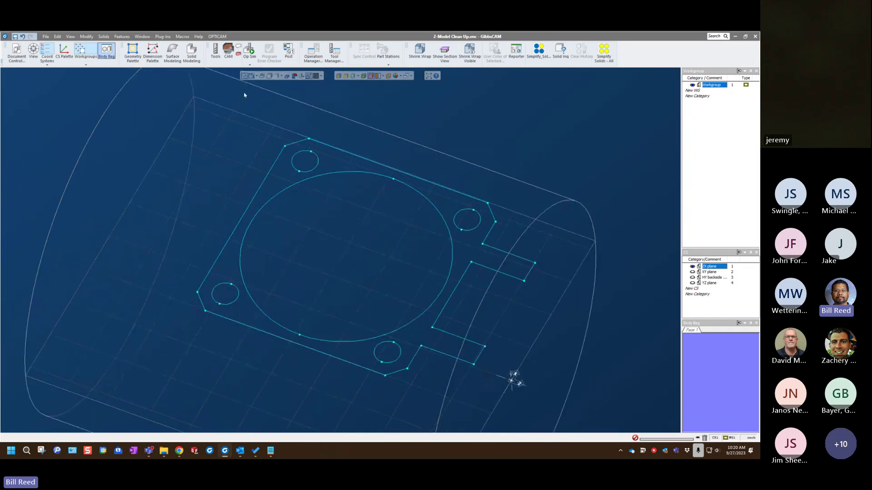
pyautogui.click(269, 76)
pyautogui.click(269, 76)
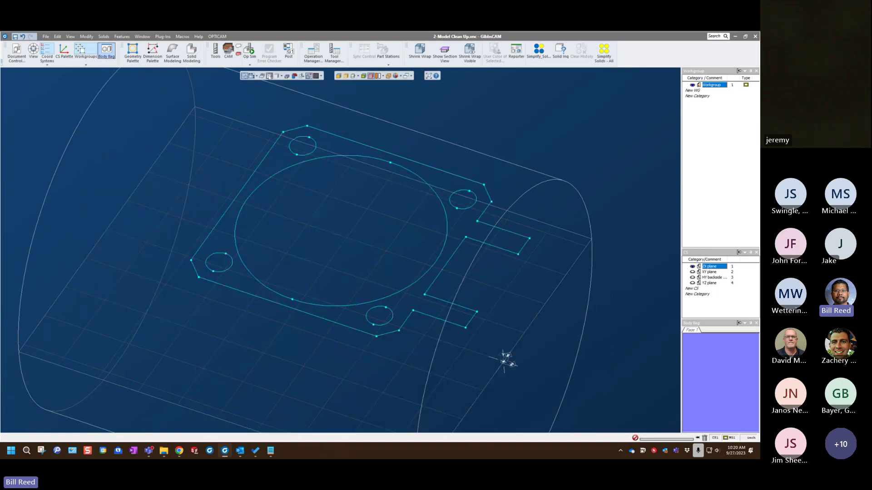
pyautogui.click(270, 76)
pyautogui.click(270, 75)
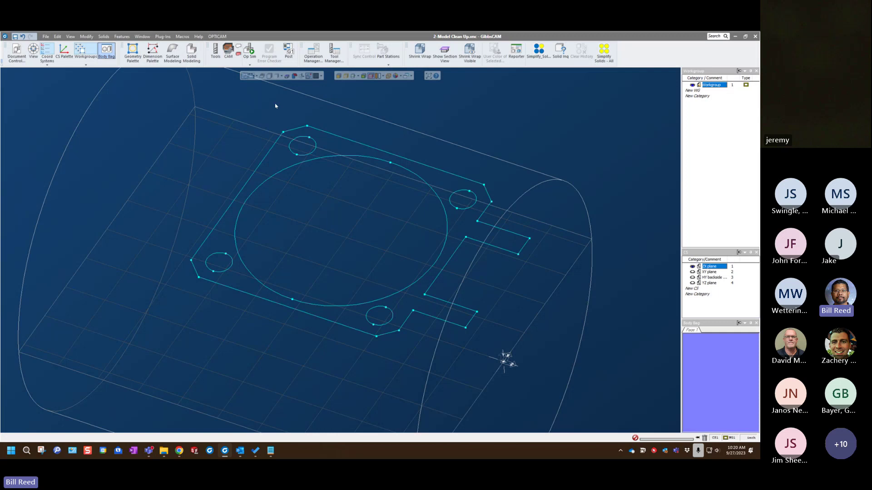
# Select the arcs of the extracted corner-hole circle nearest the lugs to inspect how it is split, then deselect them
pyautogui.moveTo(296, 385); pyautogui.dragTo(300, 361, button='middle')
pyautogui.scroll(4, 426, 255)
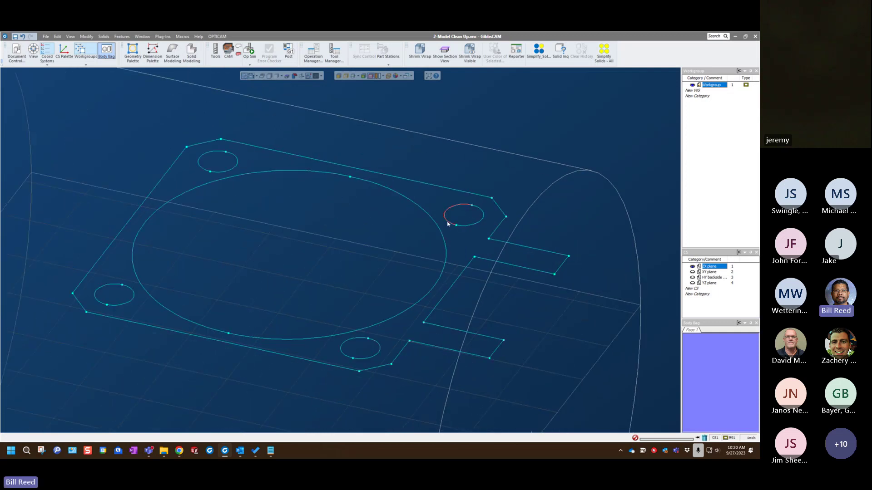
pyautogui.click(447, 224)
pyautogui.moveTo(460, 221); pyautogui.dragTo(460, 226, button='middle')
pyautogui.scroll(3, 460, 225)
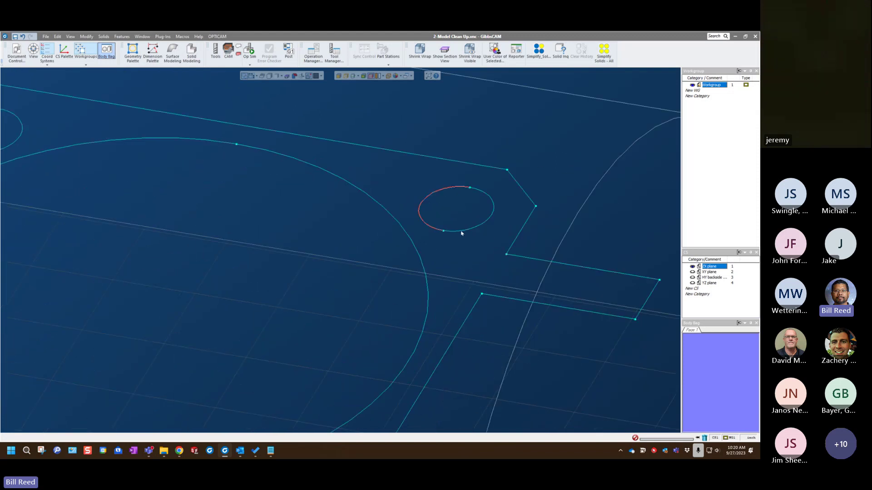
pyautogui.scroll(-3, 432, 236)
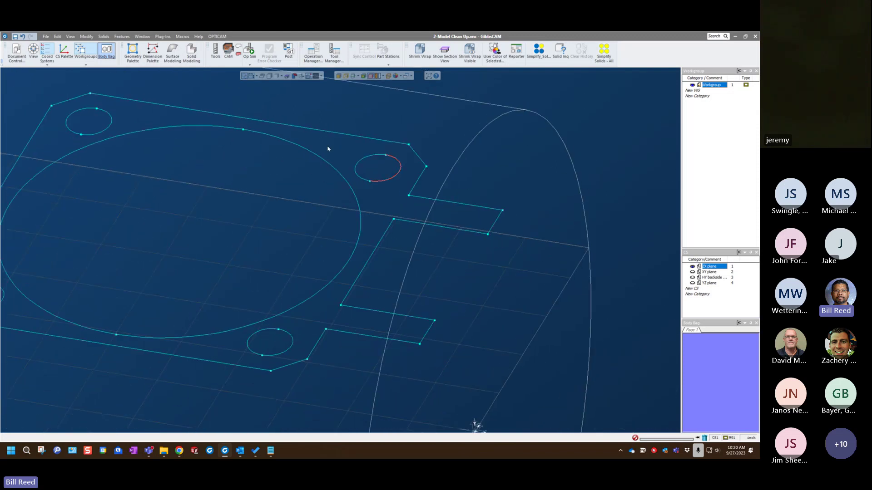
pyautogui.click(319, 160)
pyautogui.scroll(-3, 321, 196)
pyautogui.click(305, 224)
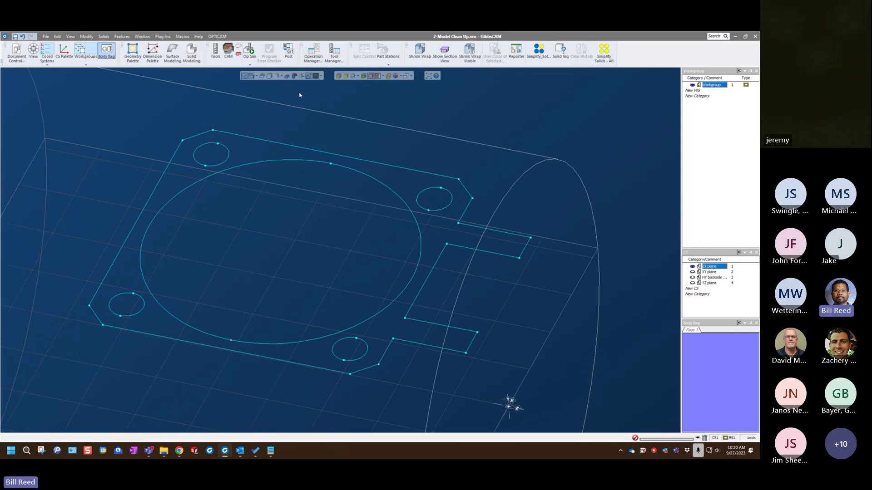
pyautogui.moveTo(288, 132); pyautogui.dragTo(292, 102, button='middle')
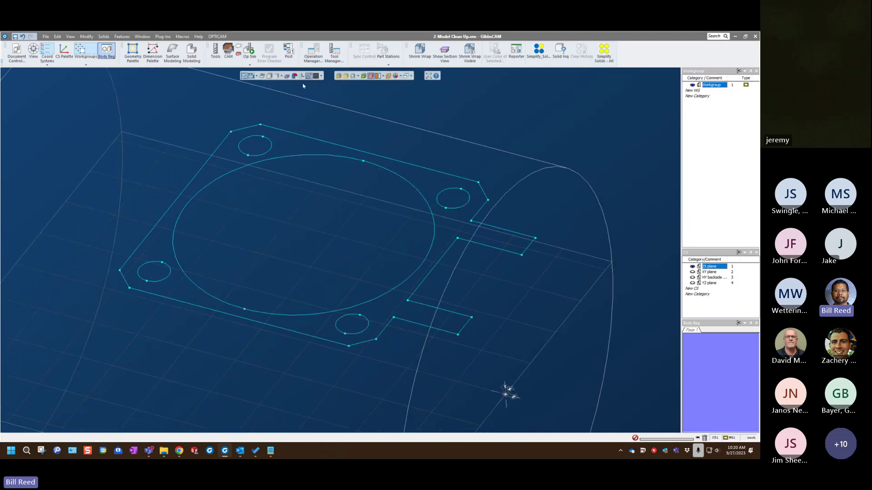
# Delete all extracted edge geometry with the solid hidden, then display the housing solid again
pyautogui.click(269, 76)
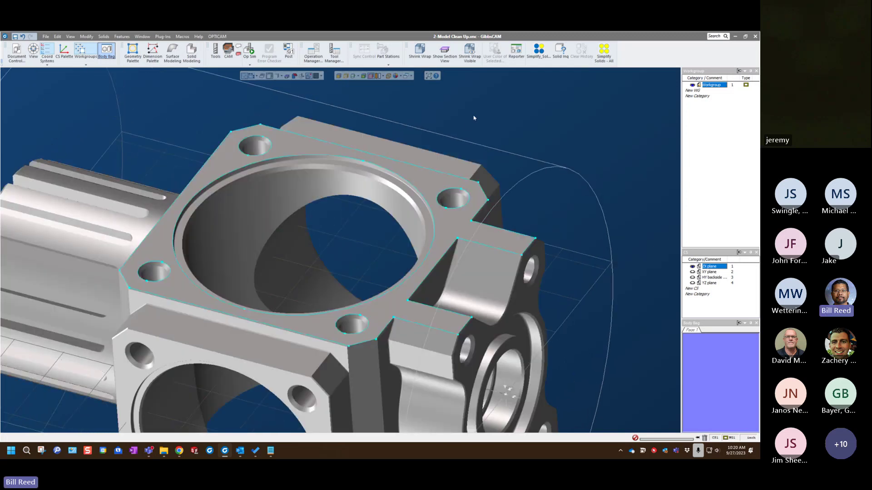
pyautogui.scroll(5, 507, 160)
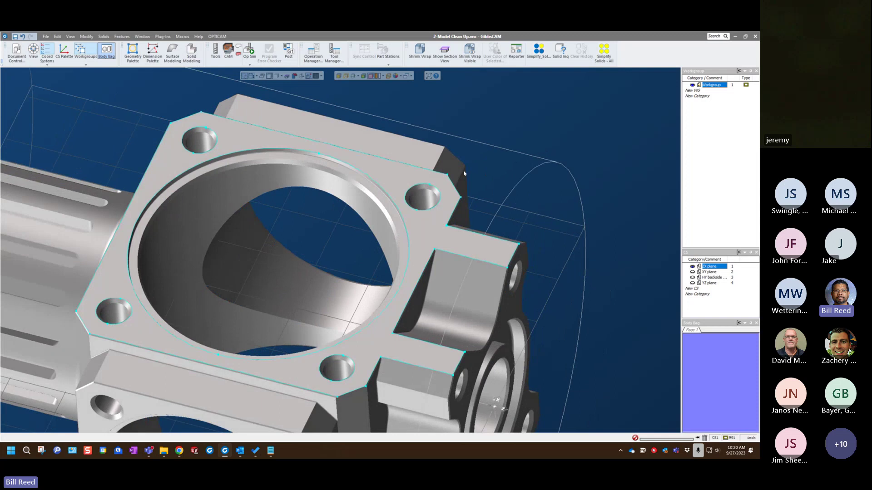
pyautogui.scroll(-5, 459, 192)
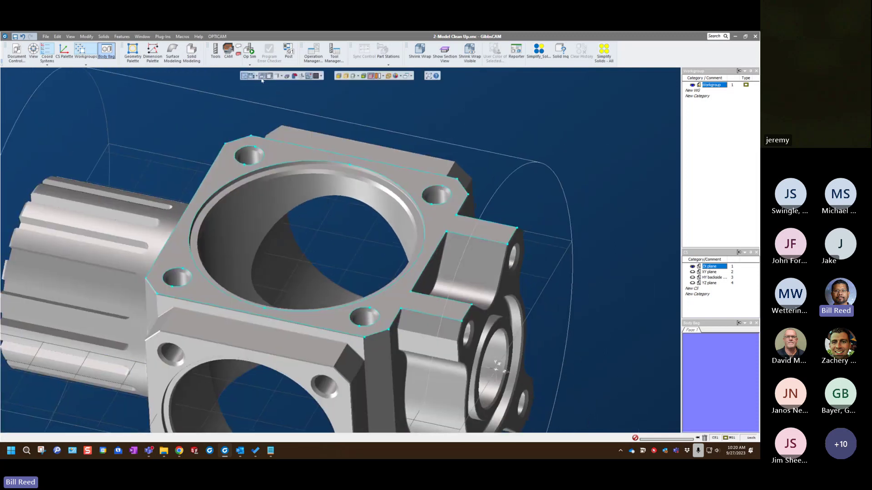
pyautogui.click(268, 77)
pyautogui.moveTo(86, 111); pyautogui.dragTo(565, 369)
pyautogui.press('Delete')
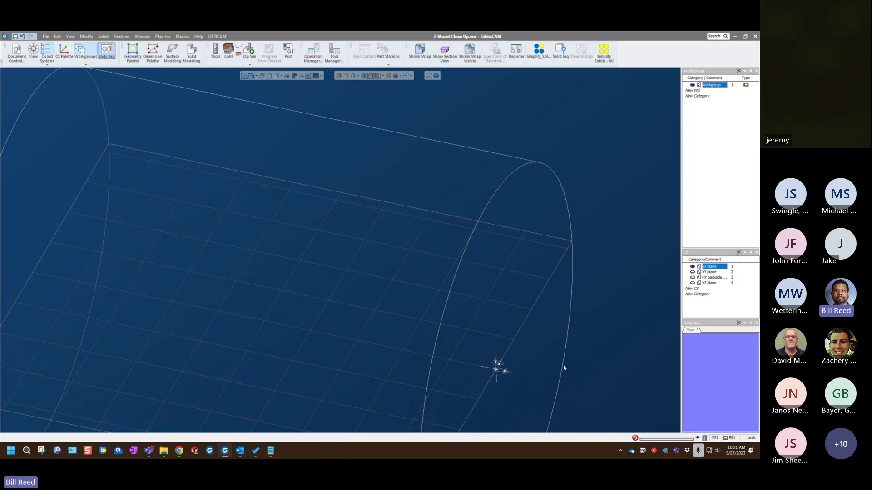
pyautogui.click(269, 76)
# Turn on edge selection and pick the seam edges inside the corner hole beside the large bore to inspect them
pyautogui.scroll(3, 432, 162)
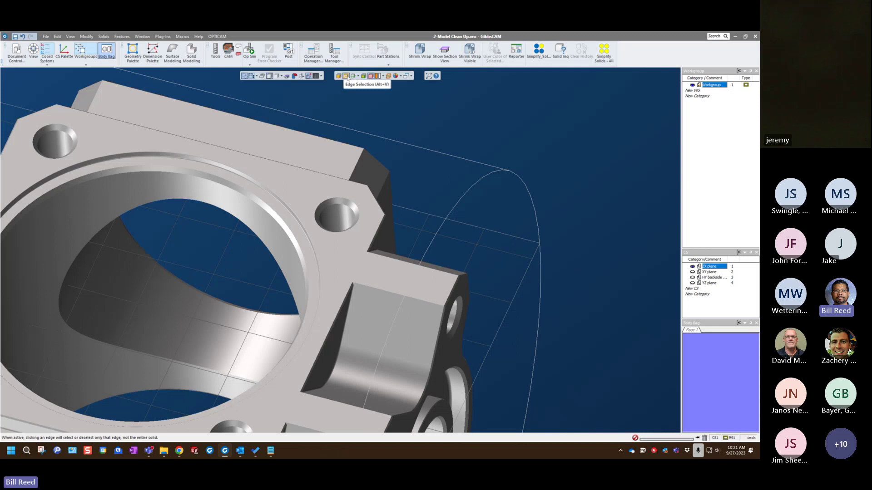
pyautogui.click(348, 77)
pyautogui.scroll(5, 385, 204)
pyautogui.scroll(2, 321, 275)
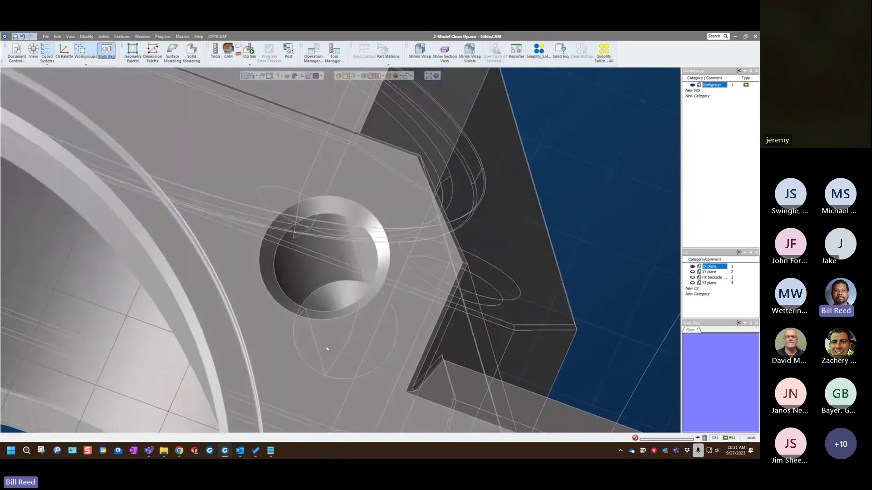
pyautogui.click(356, 257)
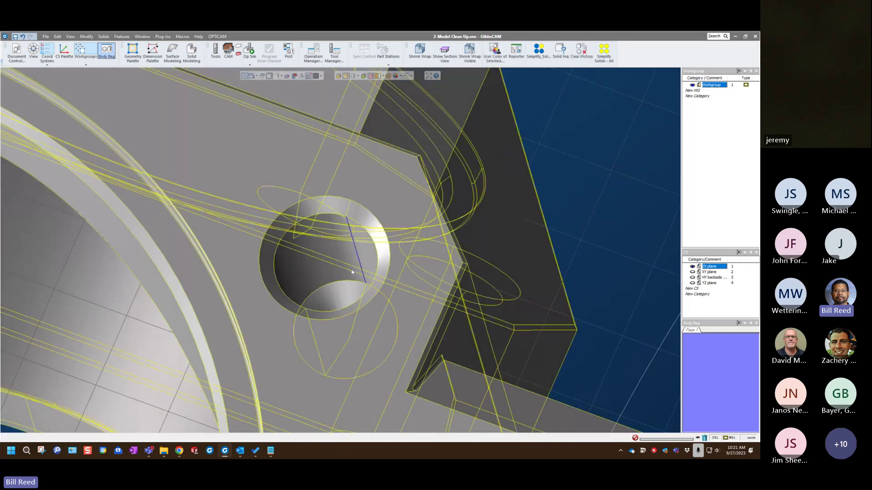
pyautogui.click(348, 207)
pyautogui.click(355, 314)
pyautogui.scroll(-3, 356, 313)
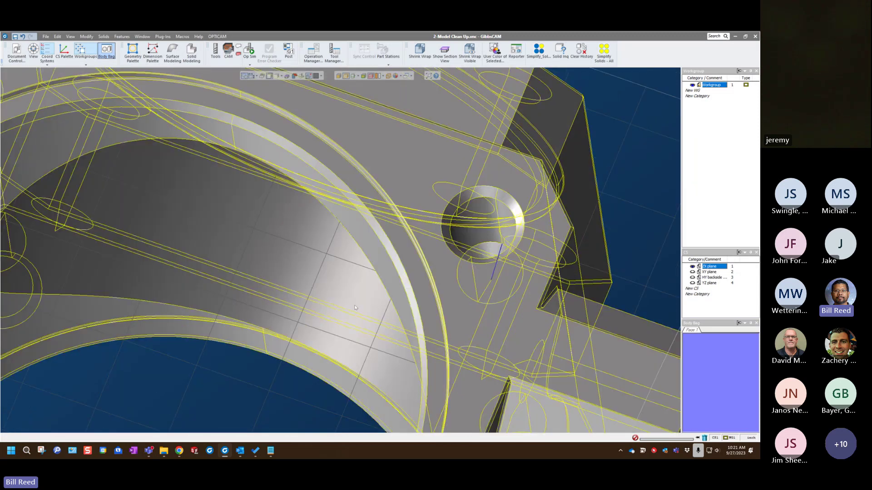
# Pick the short seam edges at the large bore's rim to inspect them, then turn off edge selection
pyautogui.scroll(-2, 356, 307)
pyautogui.click(321, 175)
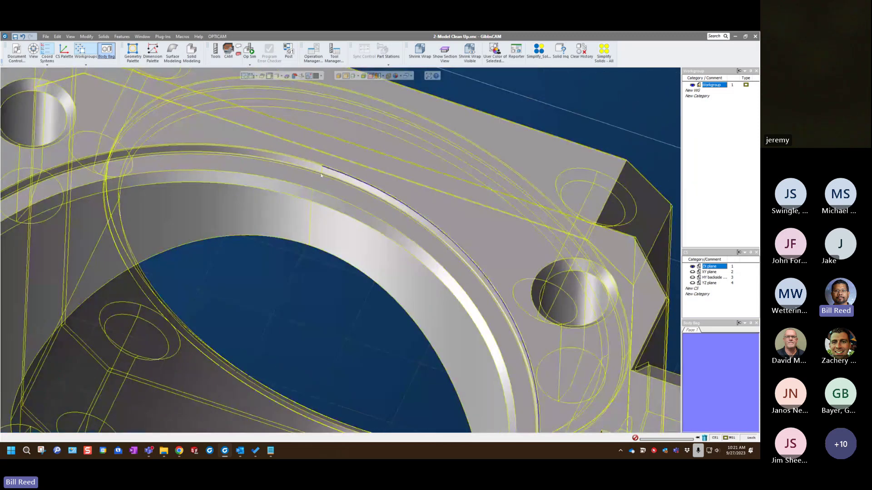
pyautogui.scroll(3, 321, 175)
pyautogui.click(325, 192)
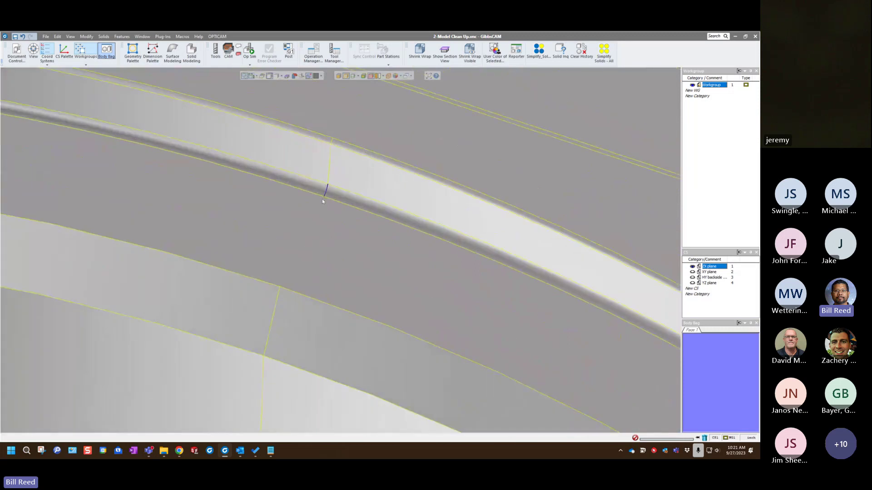
pyautogui.scroll(-5, 322, 201)
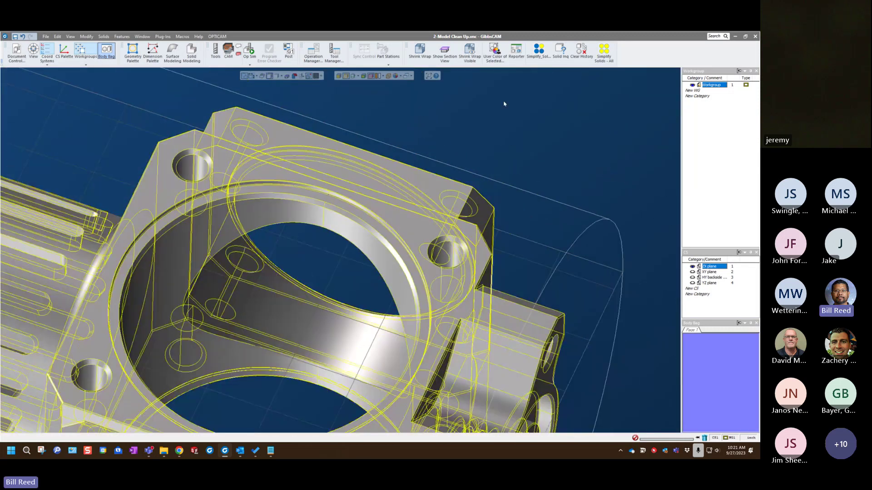
pyautogui.click(346, 75)
pyautogui.scroll(-3, 475, 173)
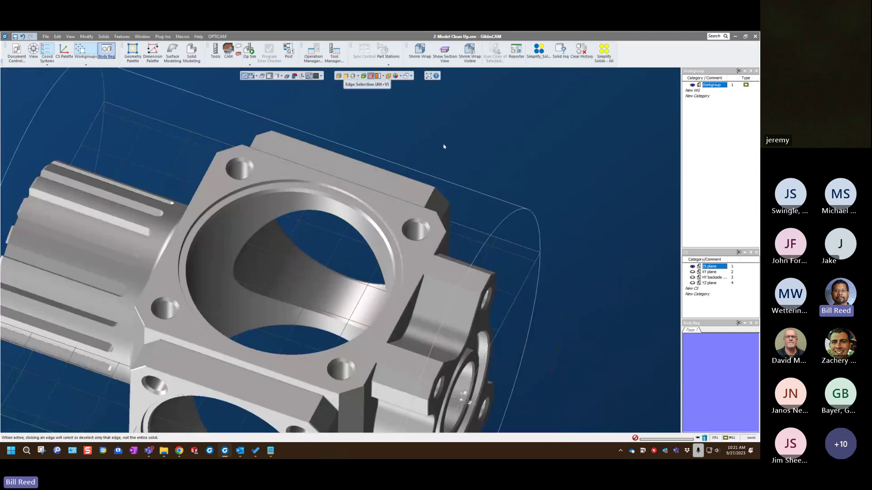
# Render the housing with solid faces and edges and examine the seams in the large bore and corner holes
pyautogui.scroll(-1, 444, 147)
pyautogui.click(281, 76)
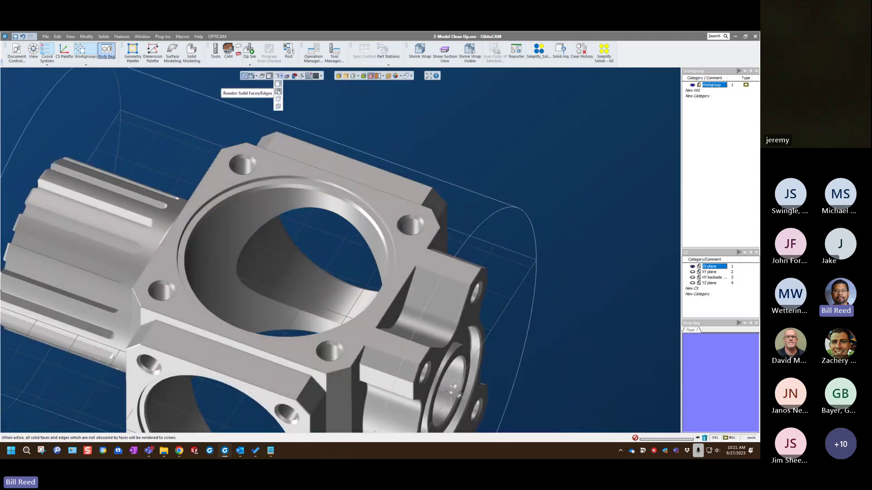
pyautogui.click(278, 91)
pyautogui.scroll(6, 402, 249)
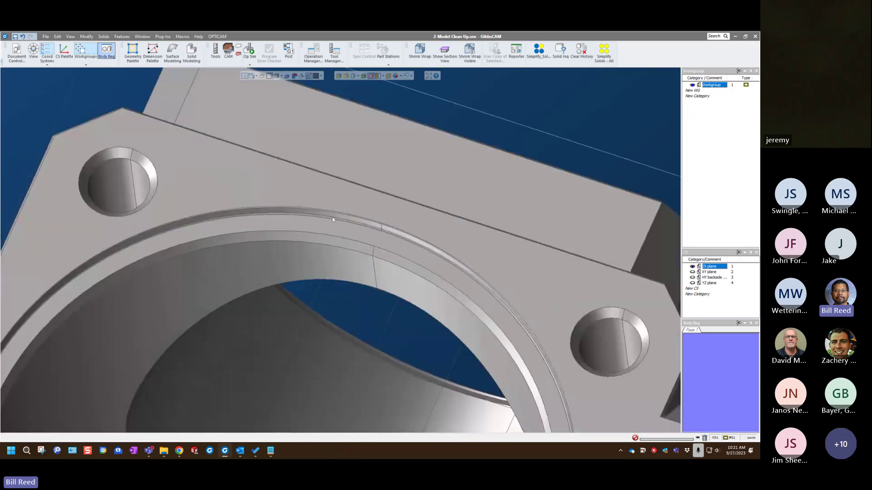
pyautogui.scroll(-6, 402, 248)
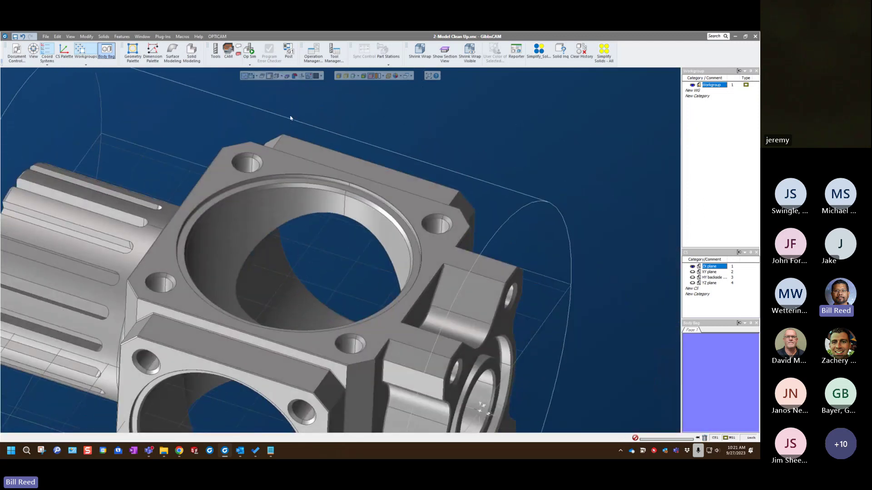
# Display the housing as a wireframe of visible edges, then as a wireframe that includes the hidden edges
pyautogui.click(281, 75)
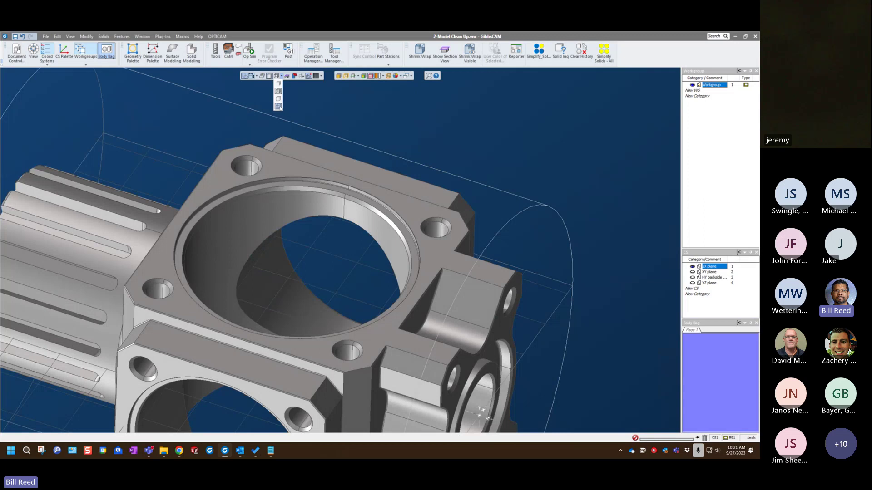
pyautogui.click(278, 98)
pyautogui.scroll(5, 427, 179)
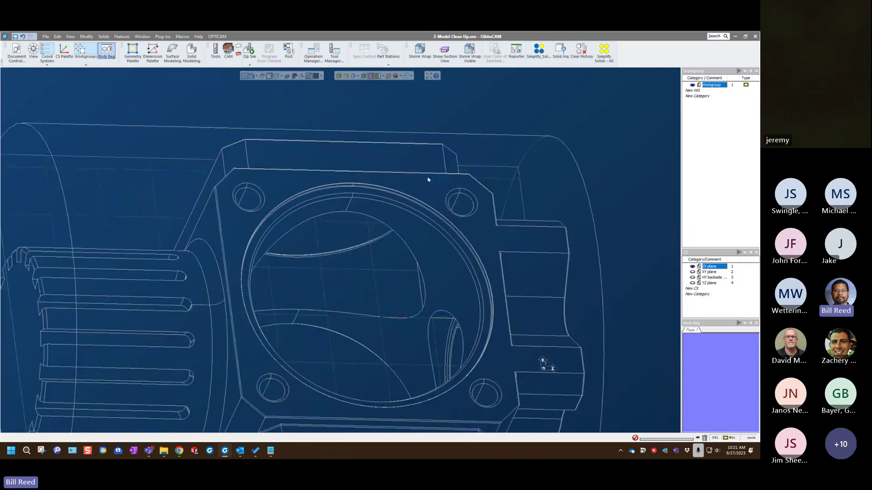
pyautogui.moveTo(428, 179); pyautogui.dragTo(302, 136, button='middle')
pyautogui.click(281, 76)
pyautogui.click(278, 106)
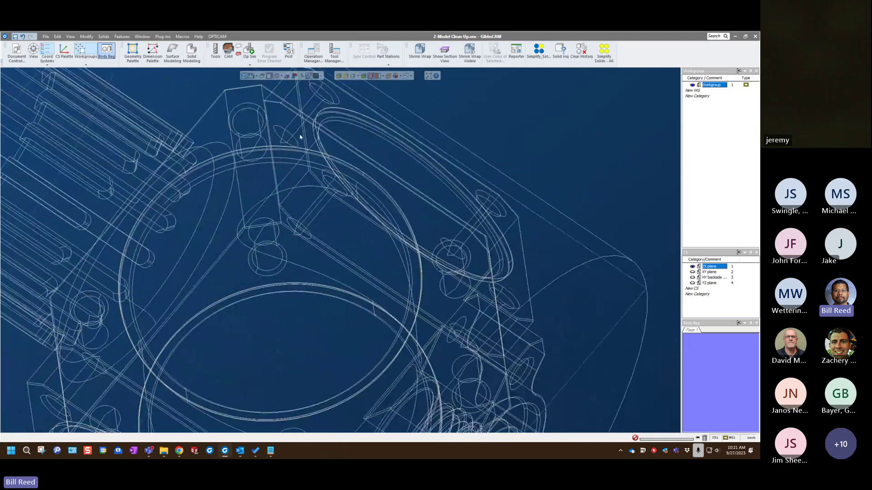
# Return the housing to plain shaded faces without edges and bring the whole part into view
pyautogui.click(281, 76)
pyautogui.click(278, 84)
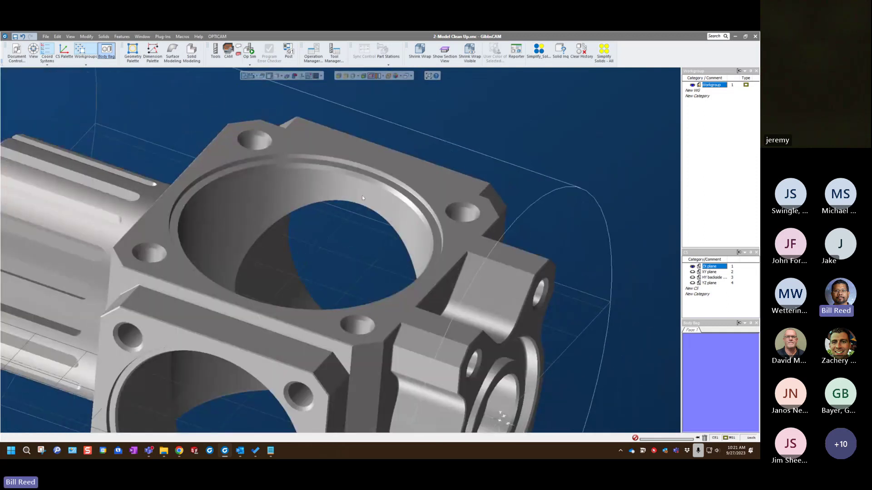
pyautogui.moveTo(362, 198); pyautogui.dragTo(379, 212, button='middle')
pyautogui.scroll(-4, 379, 212)
pyautogui.moveTo(379, 116); pyautogui.dragTo(356, 121, button='middle')
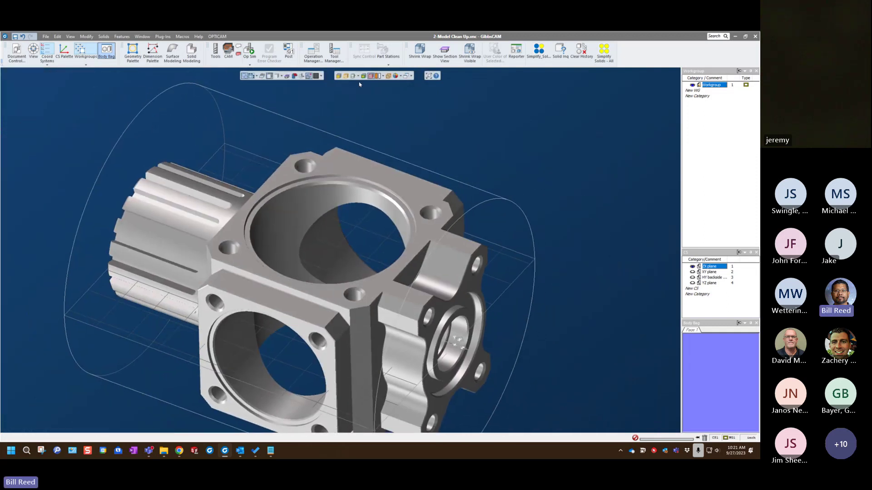
# Select the housing body, look over the solid topology clean-up commands, and deselect the body
pyautogui.click(330, 168)
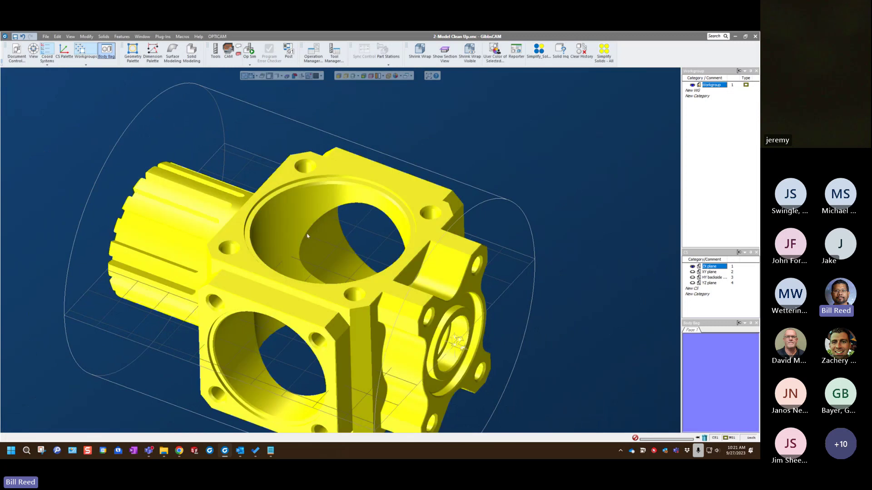
pyautogui.moveTo(330, 168); pyautogui.dragTo(309, 178, button='middle')
pyautogui.click(104, 36)
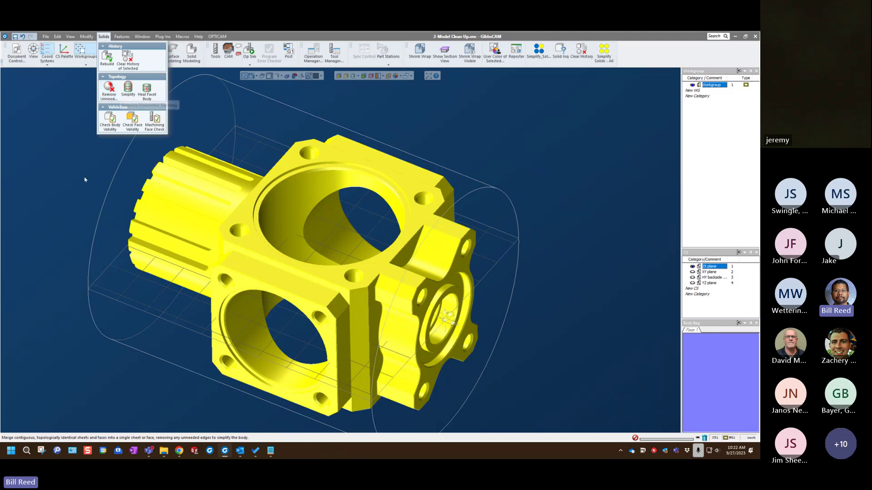
pyautogui.click(344, 84)
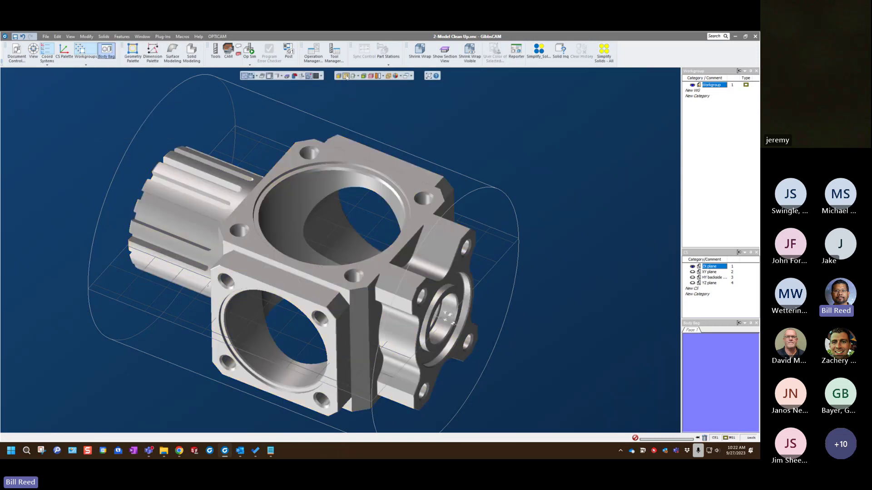
# Select the housing body with its edges displayed and remove its unneeded edges
pyautogui.scroll(6, 334, 146)
pyautogui.moveTo(334, 146); pyautogui.dragTo(249, 150, button='middle')
pyautogui.click(255, 255)
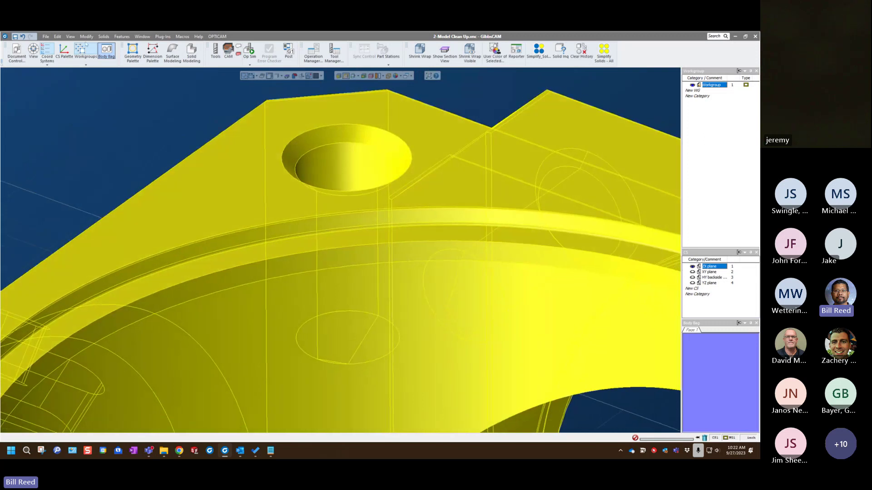
pyautogui.click(103, 36)
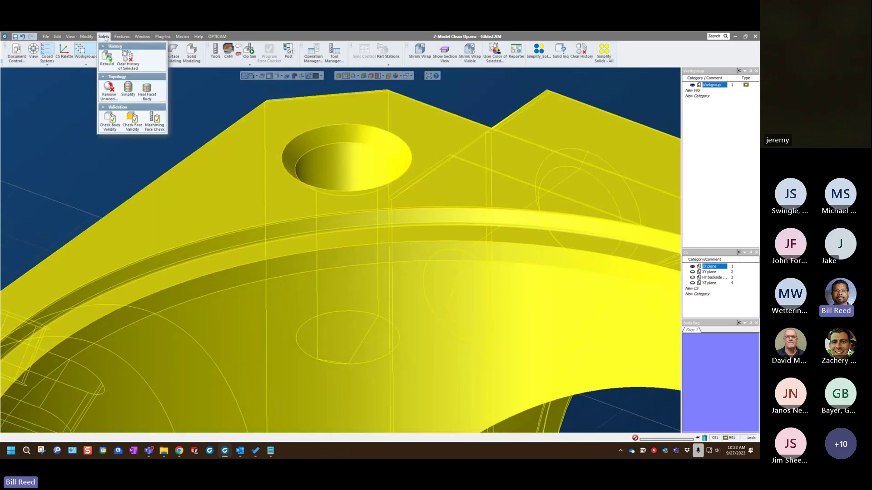
pyautogui.click(108, 94)
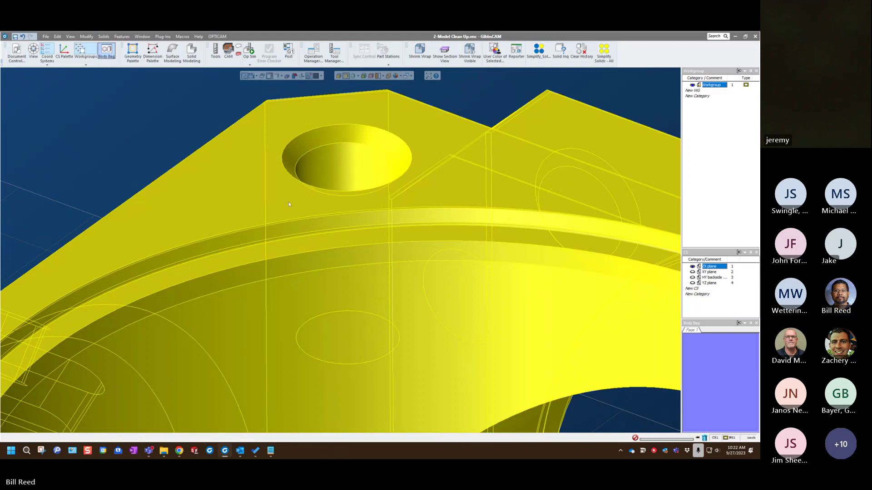
# Simplify the solid topology of the selected housing body and deselect it
pyautogui.scroll(-4, 512, 230)
pyautogui.moveTo(512, 229); pyautogui.dragTo(372, 204, button='middle')
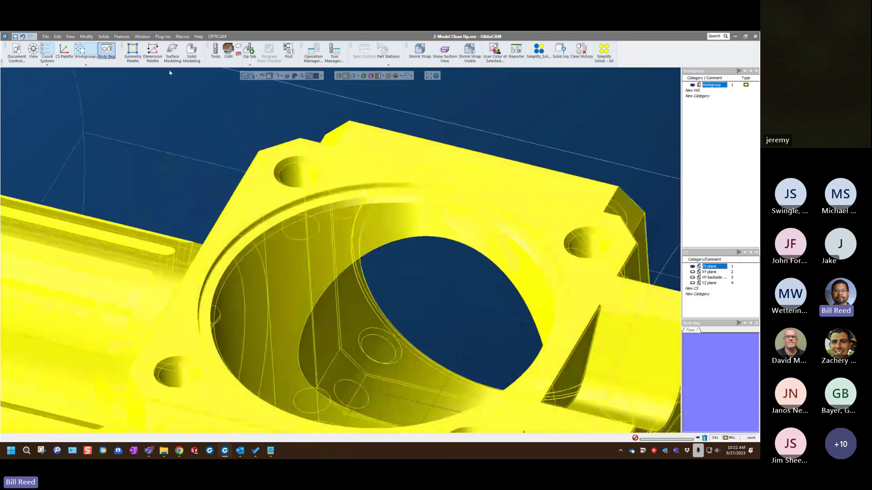
pyautogui.click(107, 38)
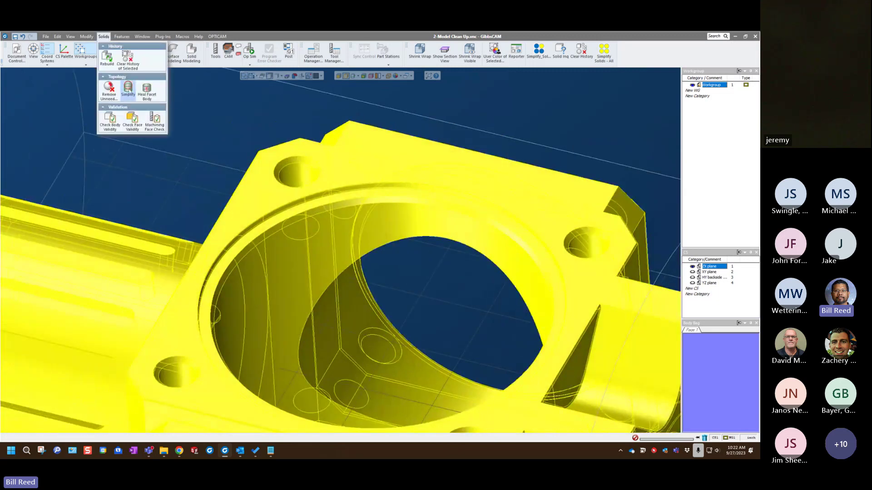
pyautogui.click(130, 91)
pyautogui.click(152, 112)
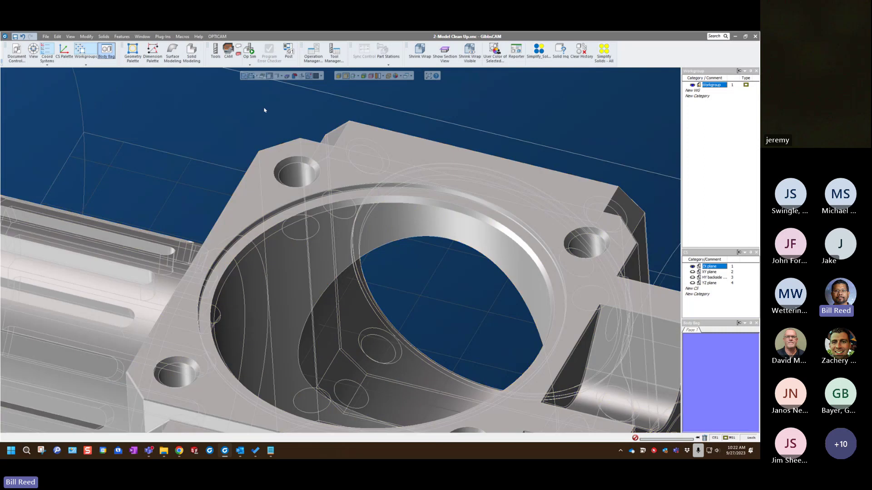
# Turn off the body edge display, select the housing's upper flange face, and extract its edges as geometry
pyautogui.click(346, 76)
pyautogui.scroll(-5, 276, 120)
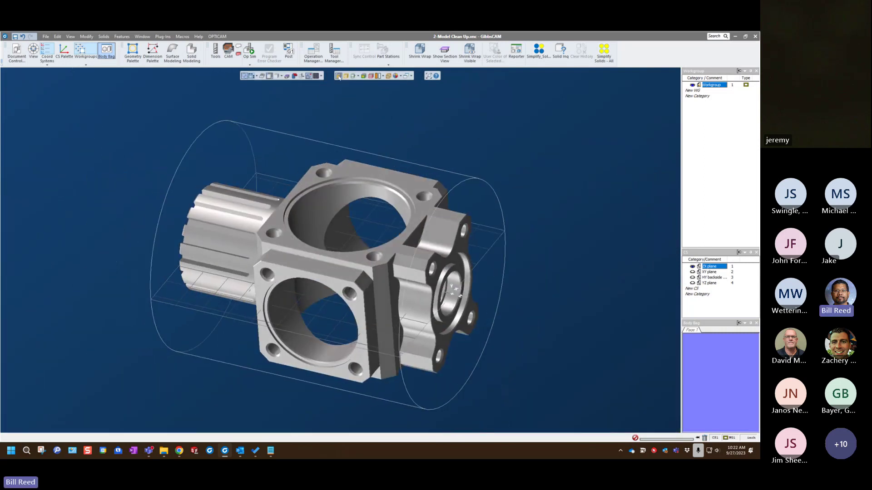
pyautogui.click(346, 171)
pyautogui.scroll(5, 345, 170)
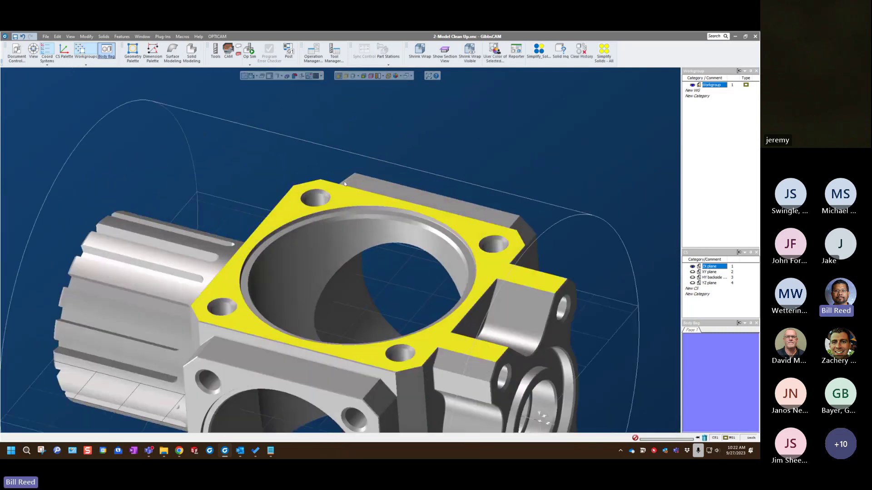
pyautogui.rightClick(338, 192)
pyautogui.click(375, 303)
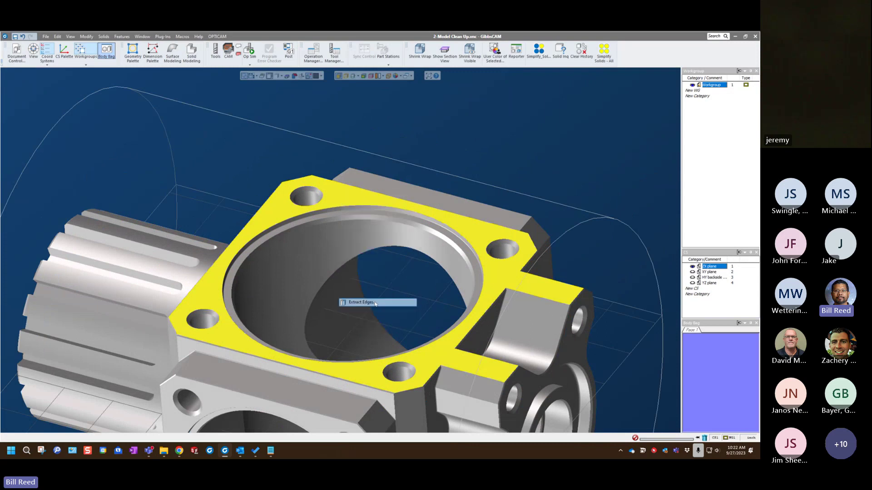
pyautogui.click(350, 108)
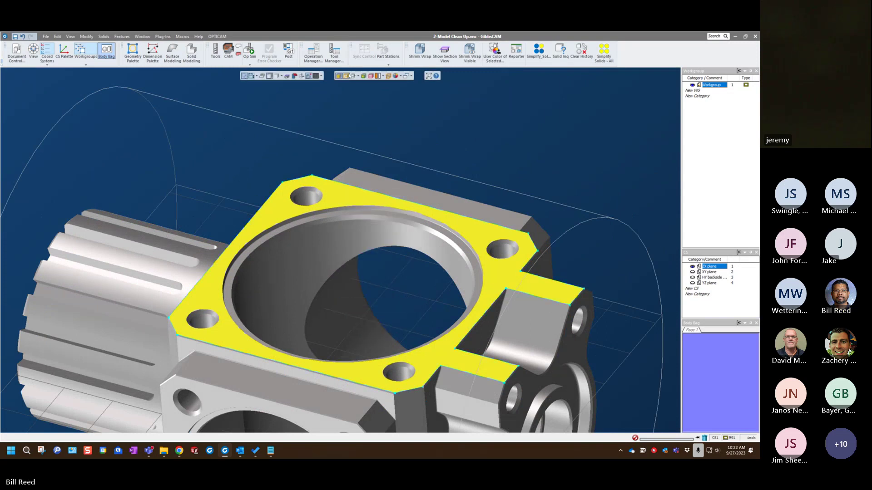
# Hide the solid to examine the extracted flange outline and hole circles, and show the housing again
pyautogui.click(269, 76)
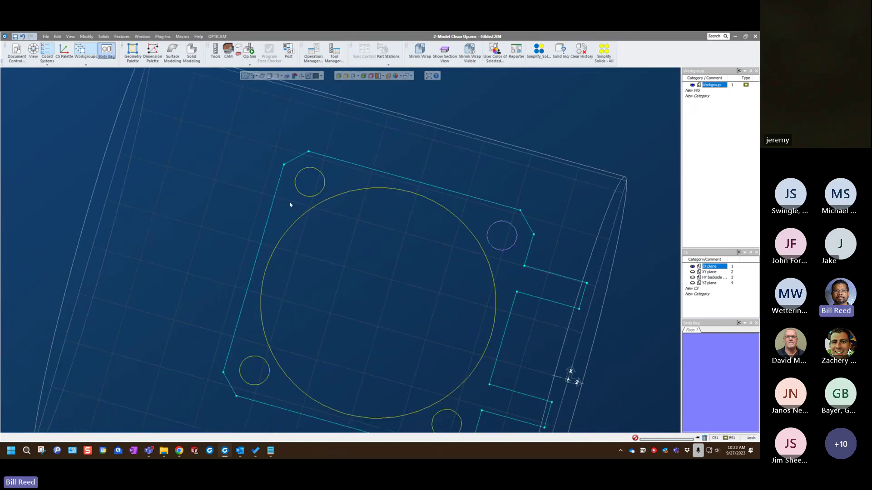
pyautogui.click(308, 167)
pyautogui.click(363, 189)
pyautogui.moveTo(363, 189); pyautogui.dragTo(454, 132, button='middle')
pyautogui.scroll(-1, 454, 132)
pyautogui.click(454, 133)
pyautogui.scroll(3, 322, 209)
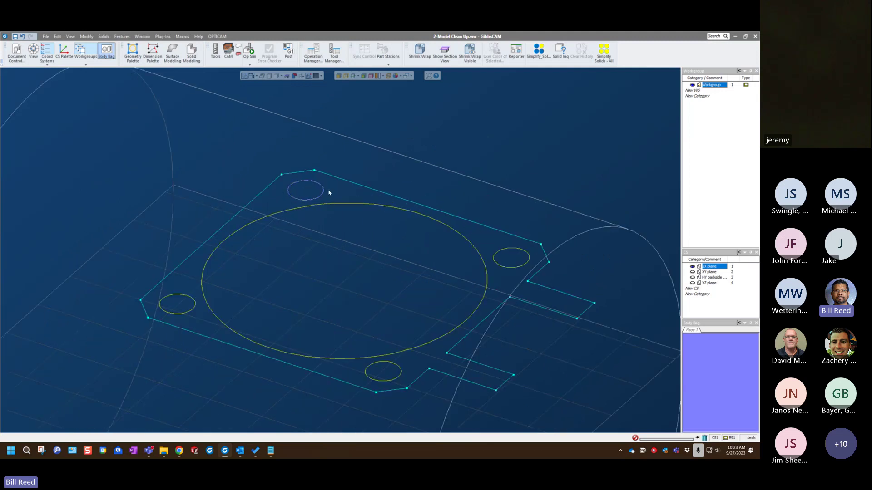
pyautogui.moveTo(329, 193); pyautogui.dragTo(512, 117, button='middle')
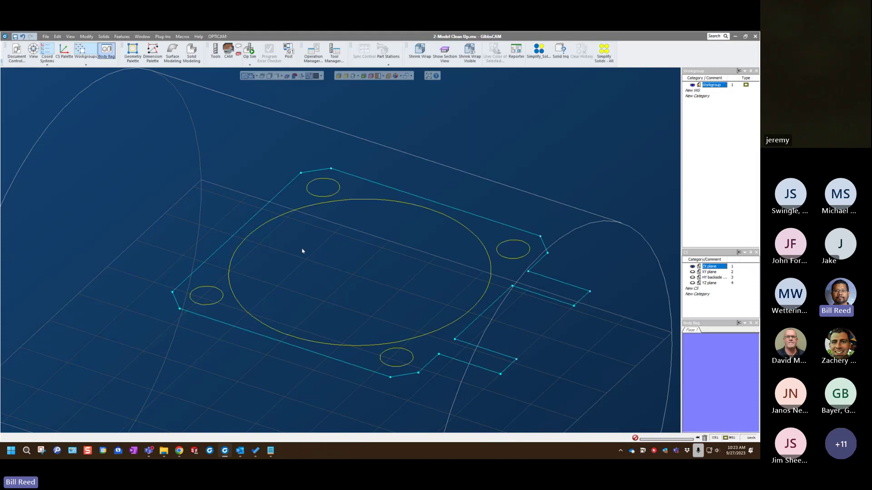
pyautogui.click(270, 76)
pyautogui.scroll(-3, 455, 127)
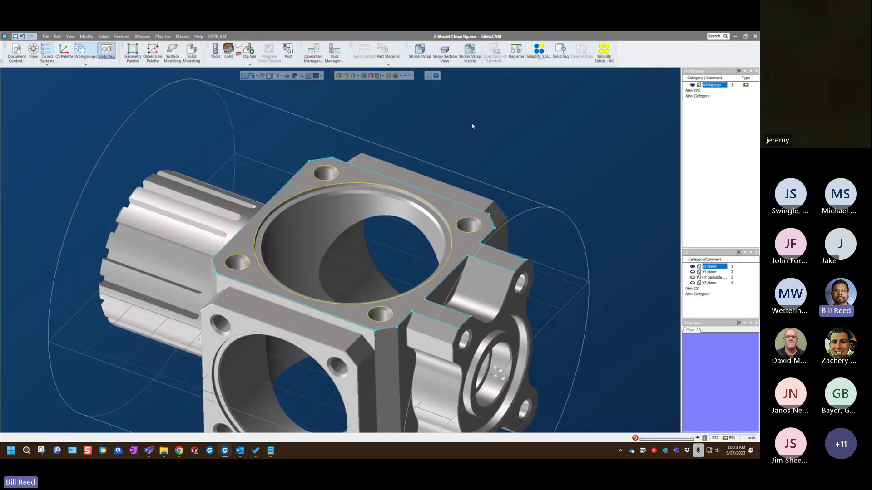
pyautogui.scroll(1, 341, 209)
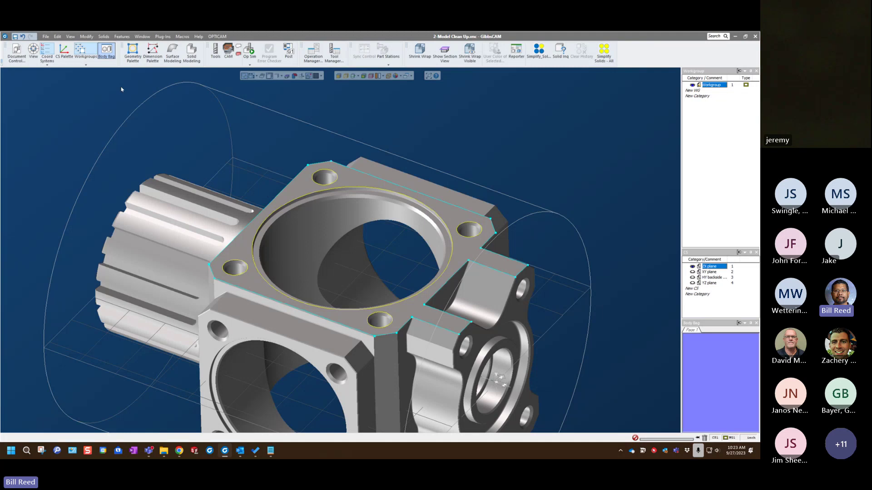
# Review the solid topology commands, including Remove Unneeded Topology, without applying any of them to the housing
pyautogui.click(104, 36)
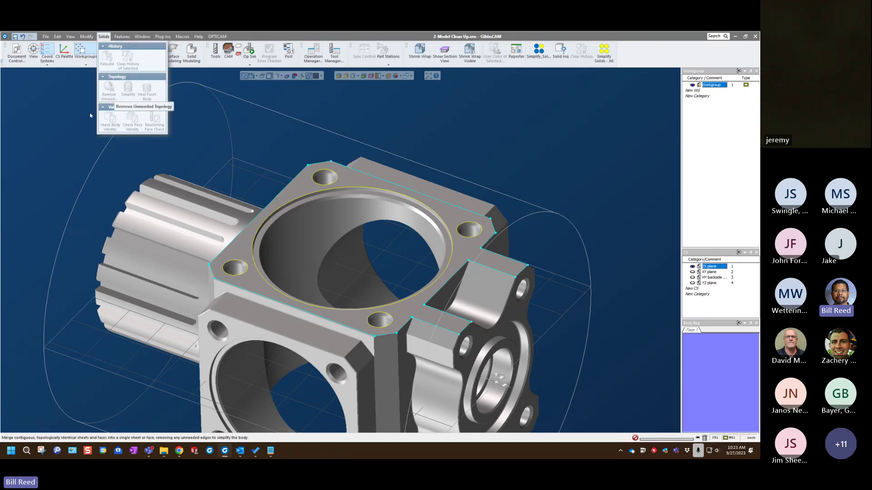
pyautogui.click(72, 138)
pyautogui.moveTo(459, 135); pyautogui.dragTo(458, 136, button='middle')
pyautogui.scroll(-1, 459, 136)
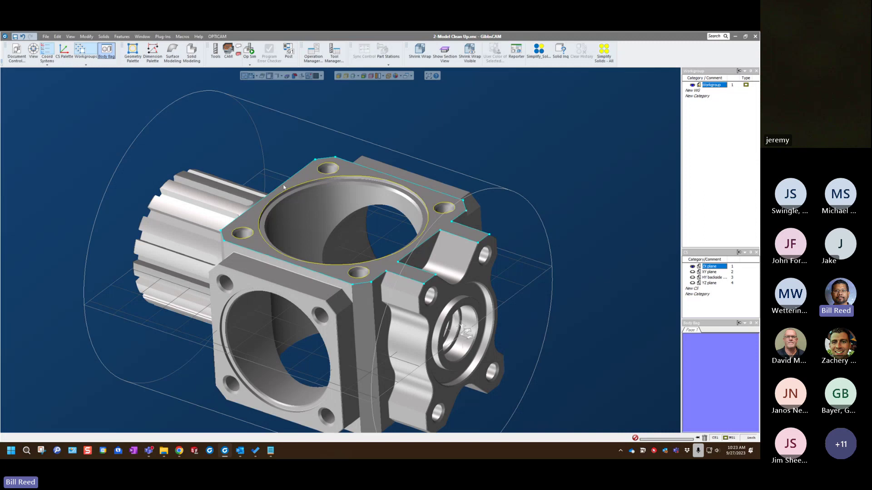
pyautogui.moveTo(121, 158); pyautogui.dragTo(100, 155, button='middle')
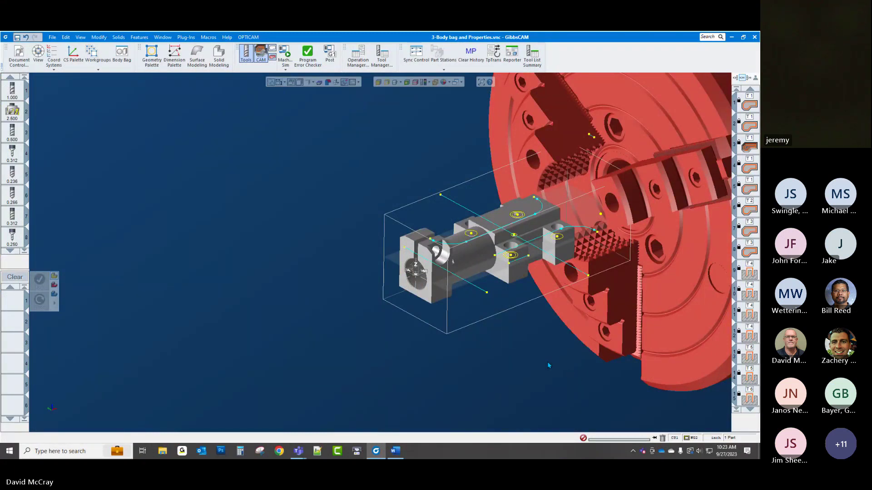
# Switch to the Teams meeting window, unmute the microphone, and return to the chuck setup in GibbsCAM
pyautogui.moveTo(548, 365); pyautogui.dragTo(488, 375, button='middle')
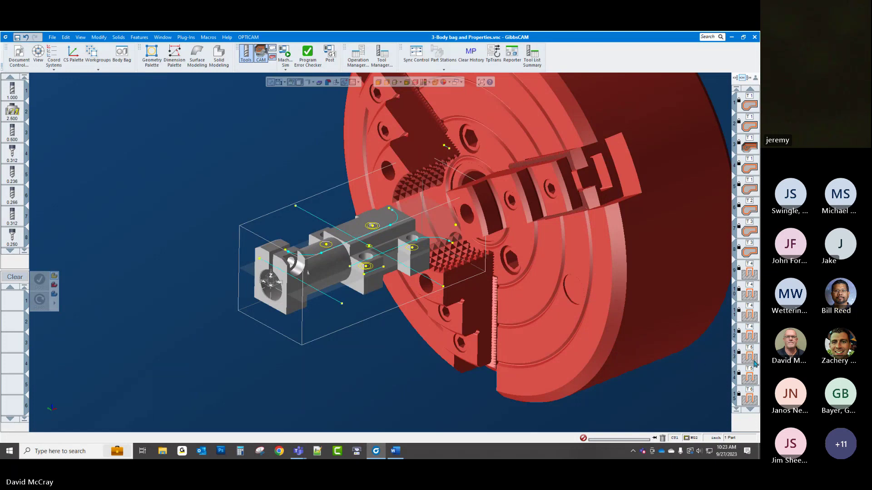
pyautogui.click(741, 341)
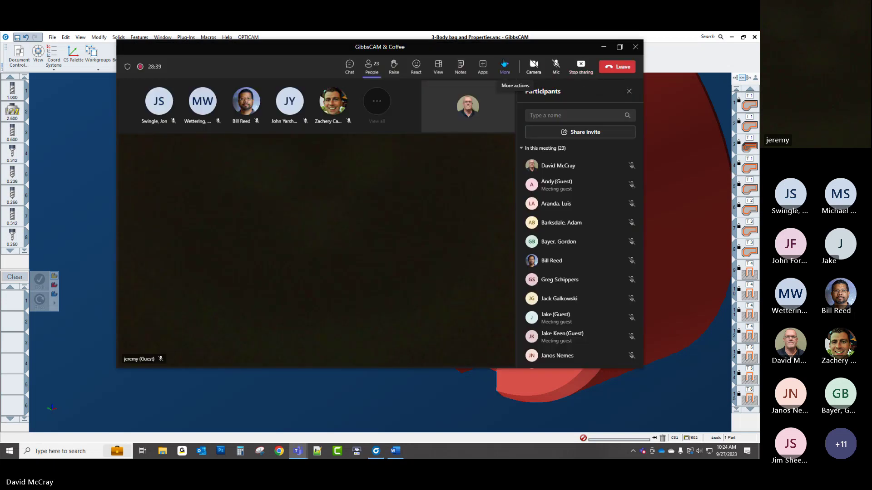
pyautogui.hotkey('ctrl', 'shift', 'm')
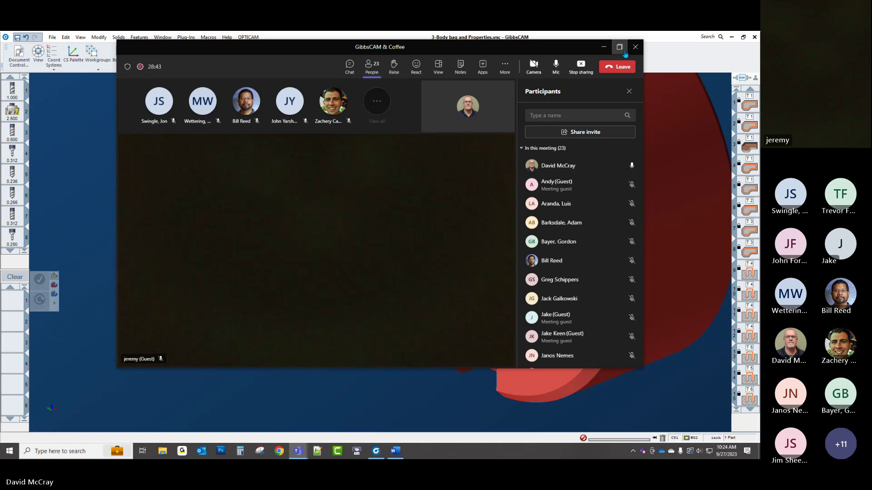
pyautogui.click(619, 48)
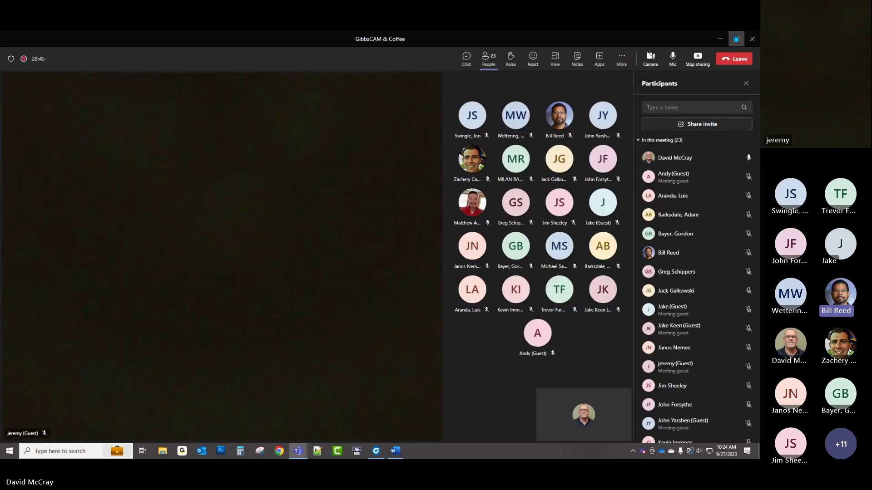
pyautogui.click(721, 40)
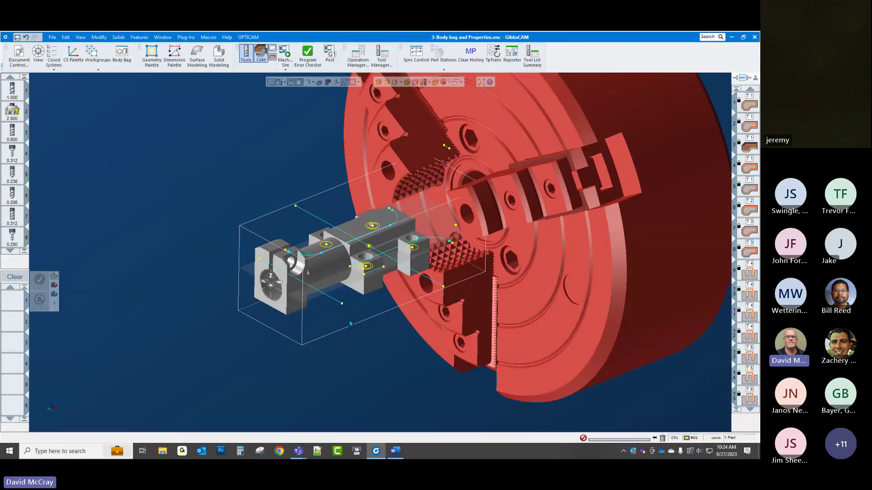
# Open the Body Bag, bring the STOCK CONDITION body into the workspace, and put it back in the bag
pyautogui.scroll(-2, 349, 323)
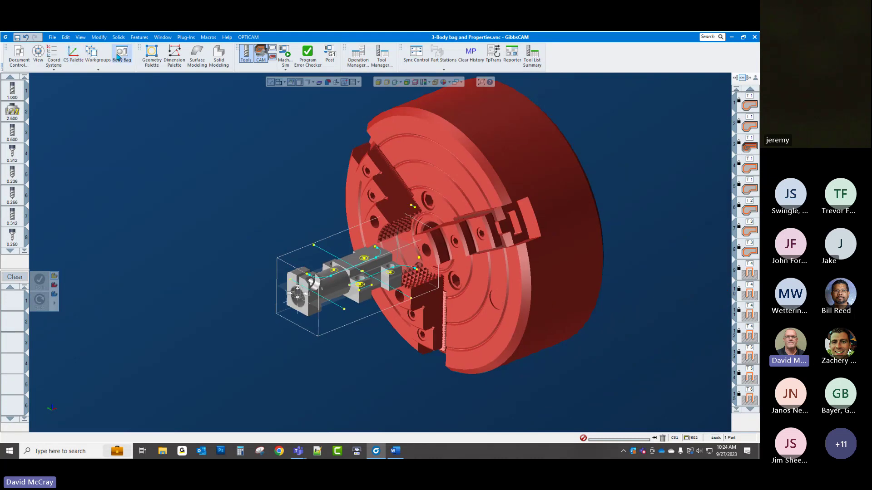
pyautogui.click(118, 57)
pyautogui.doubleClick(104, 111)
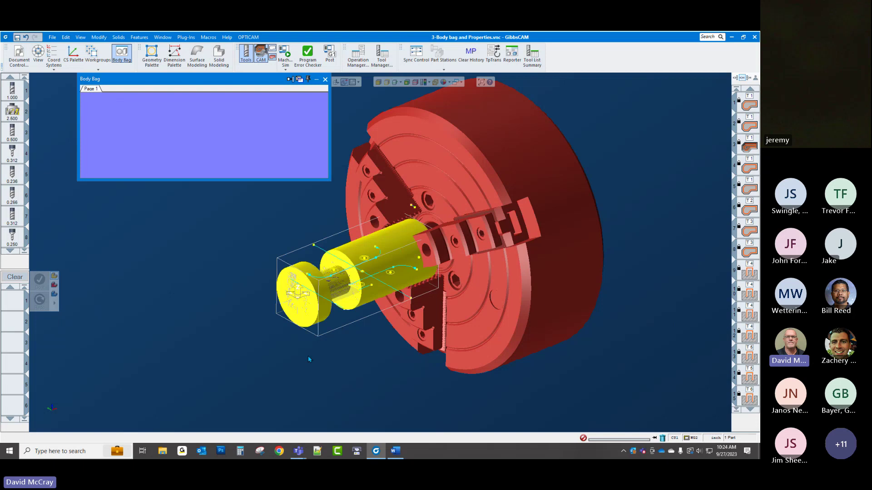
pyautogui.moveTo(339, 384); pyautogui.dragTo(307, 386, button='middle')
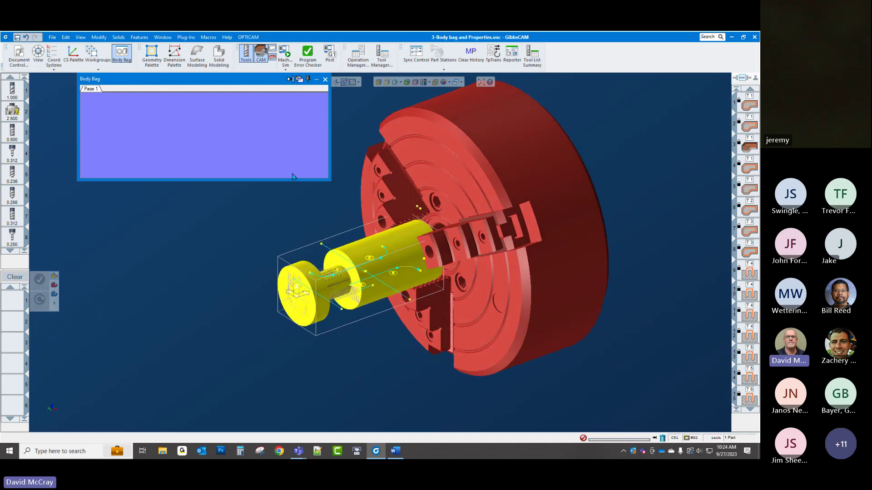
pyautogui.click(285, 242)
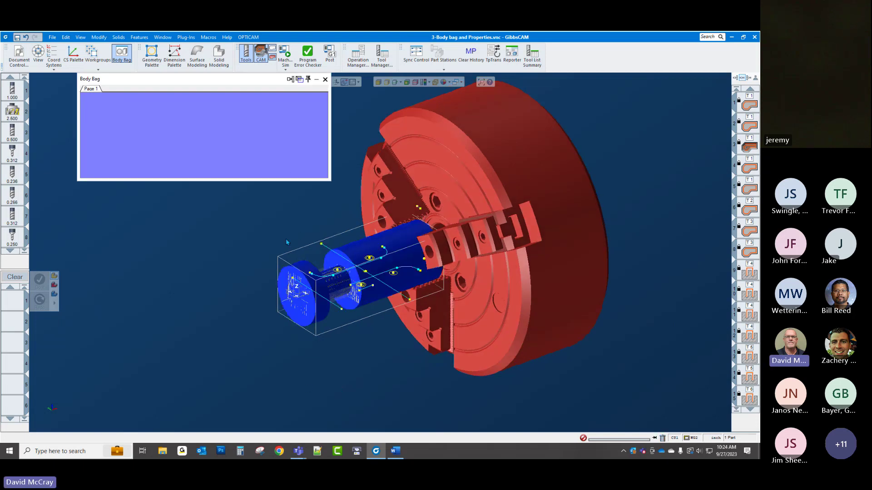
pyautogui.doubleClick(359, 253)
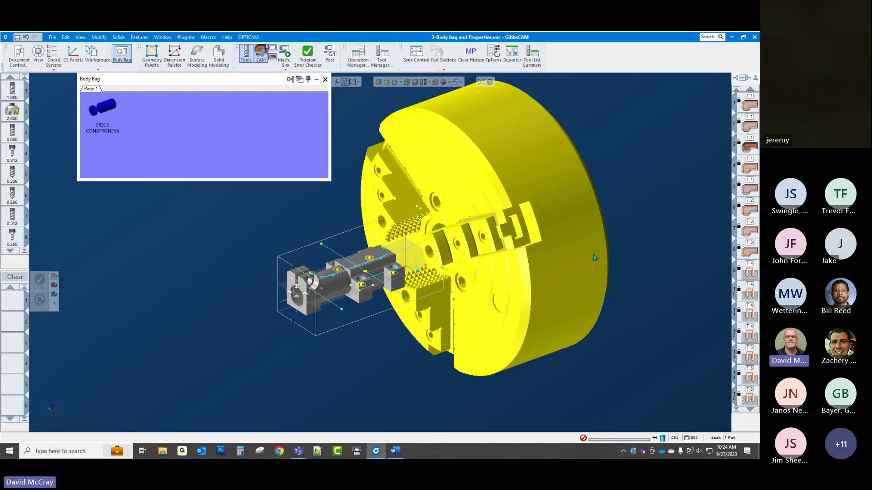
# Open the properties of the grey part body held in the chuck and name it FINISHED PART
pyautogui.click(495, 98)
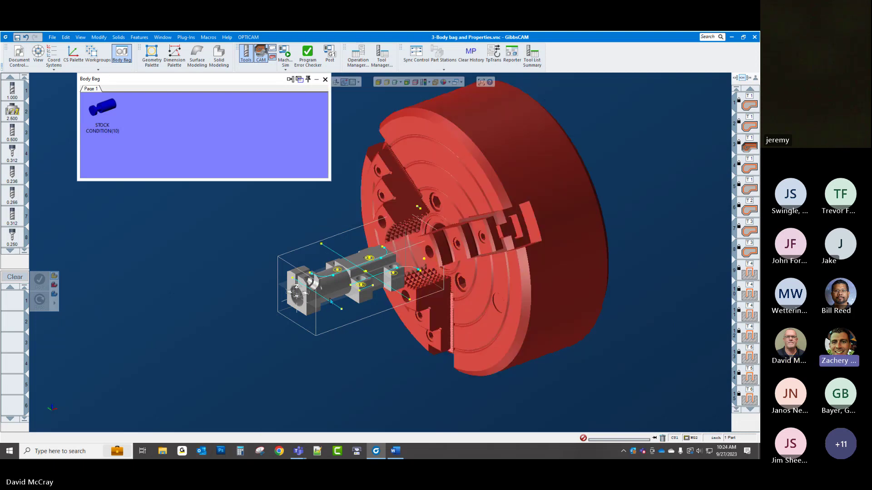
pyautogui.rightClick(332, 290)
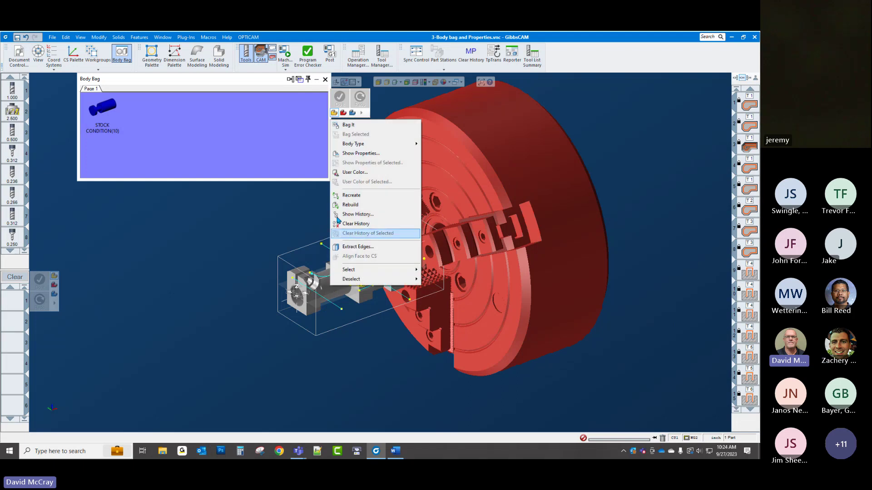
pyautogui.click(361, 153)
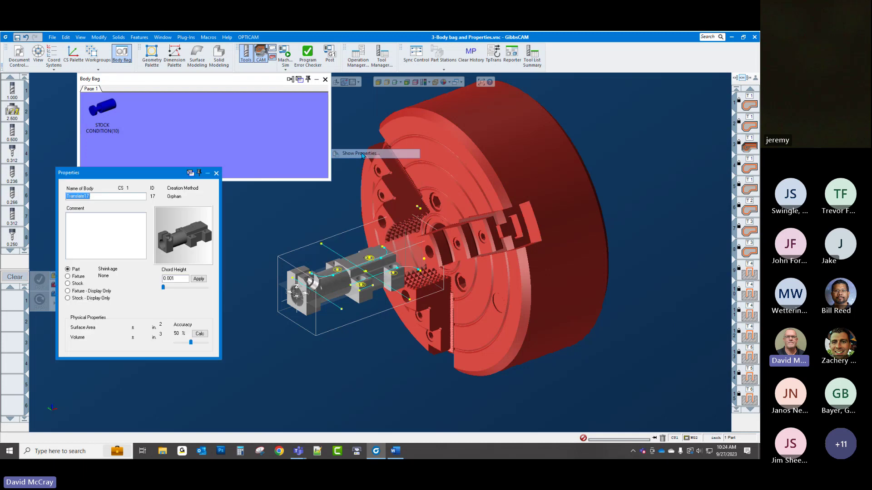
pyautogui.moveTo(124, 177); pyautogui.dragTo(149, 175)
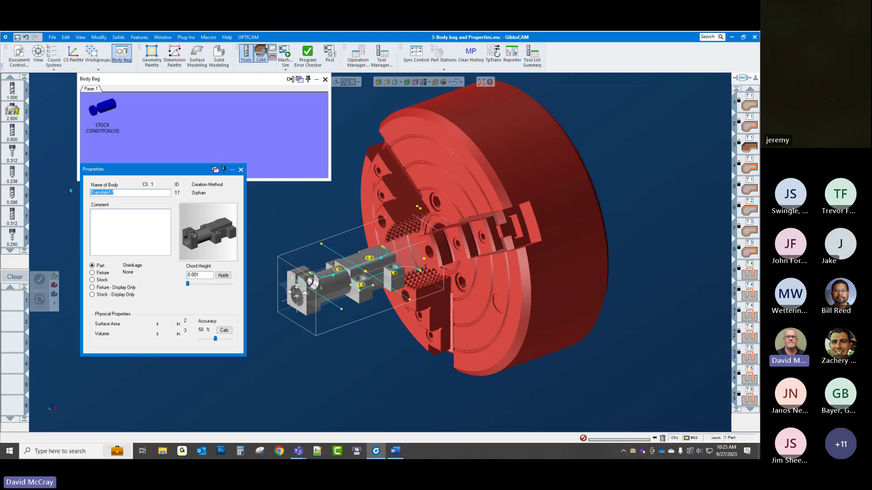
pyautogui.write('FINISHED ')
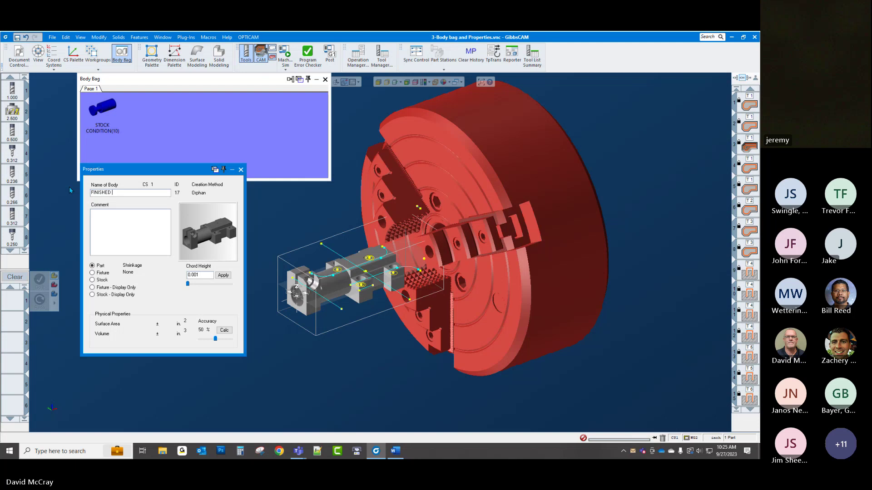
pyautogui.write('PART')
# Select the red chuck body and name it CHUCK in its properties
pyautogui.click(544, 150)
pyautogui.click(470, 167)
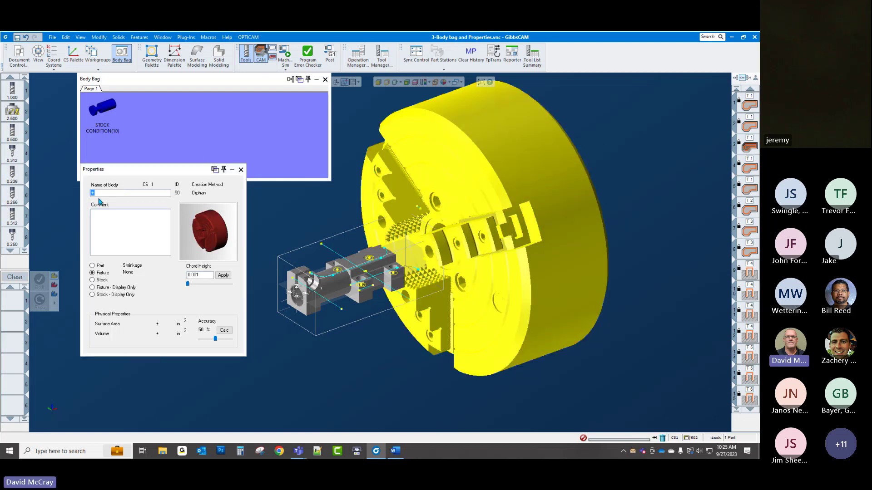
pyautogui.write('CHUCK')
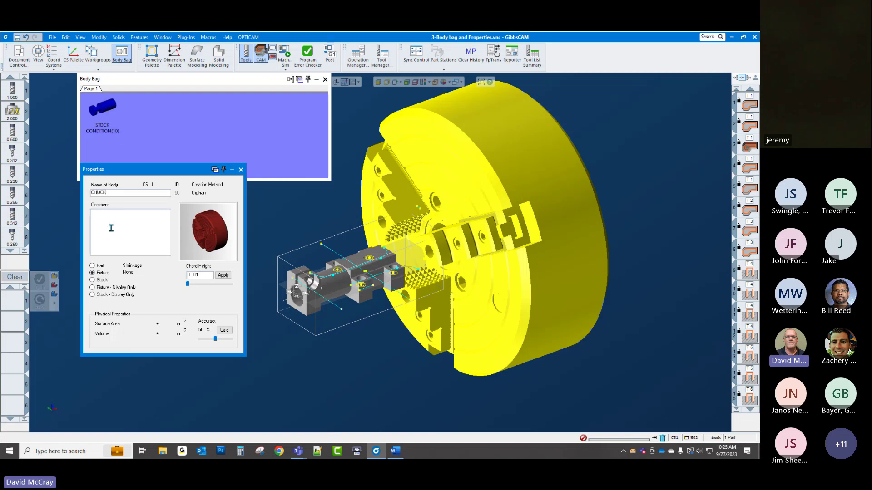
# View the properties of the bagged stock body and of the finished part, and highlight the part's chord height value
pyautogui.click(97, 123)
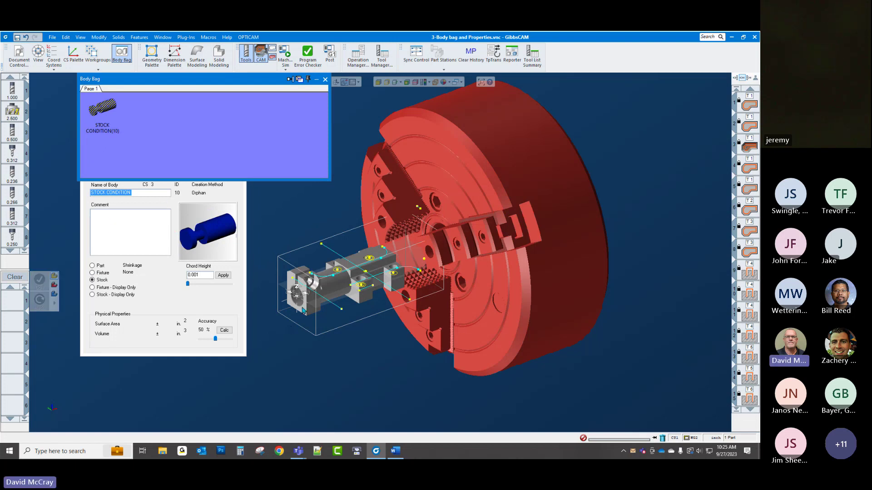
pyautogui.click(304, 310)
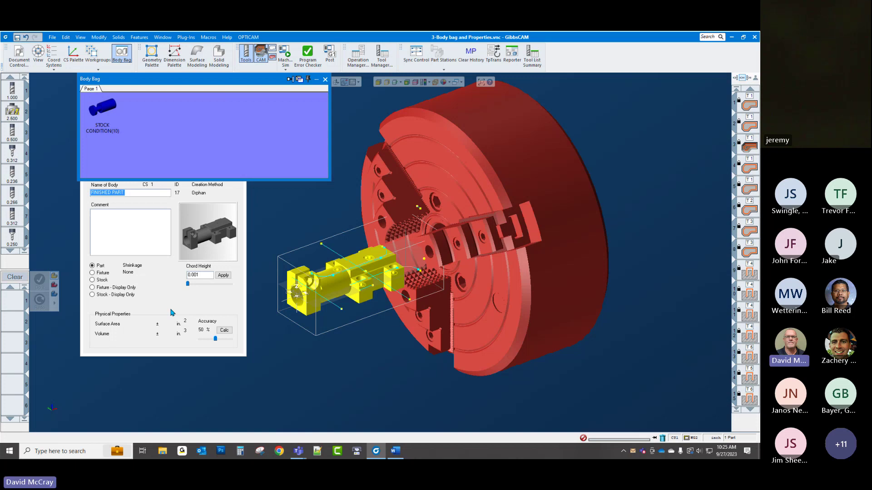
pyautogui.moveTo(207, 275); pyautogui.dragTo(139, 253)
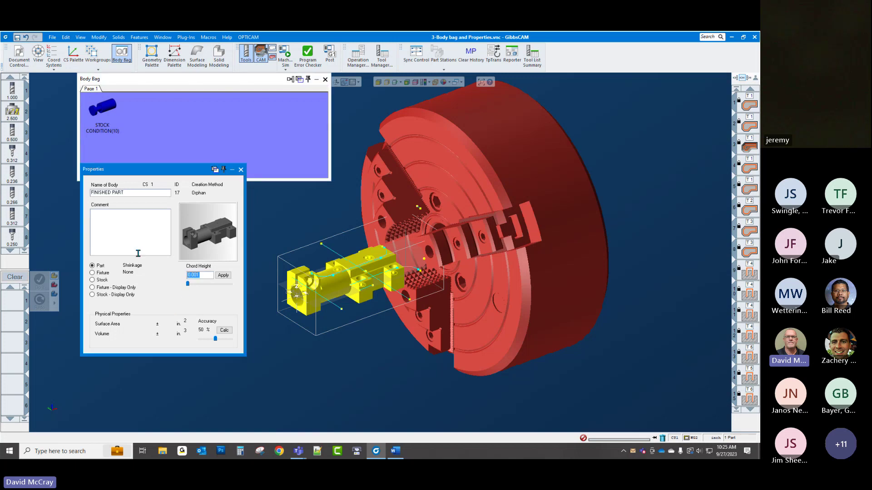
# Set the finished part's chord height to 0.1, apply it, and examine the faceting on the holes and cylinder
pyautogui.click(209, 278)
pyautogui.moveTo(199, 277); pyautogui.dragTo(154, 268)
pyautogui.write('.1')
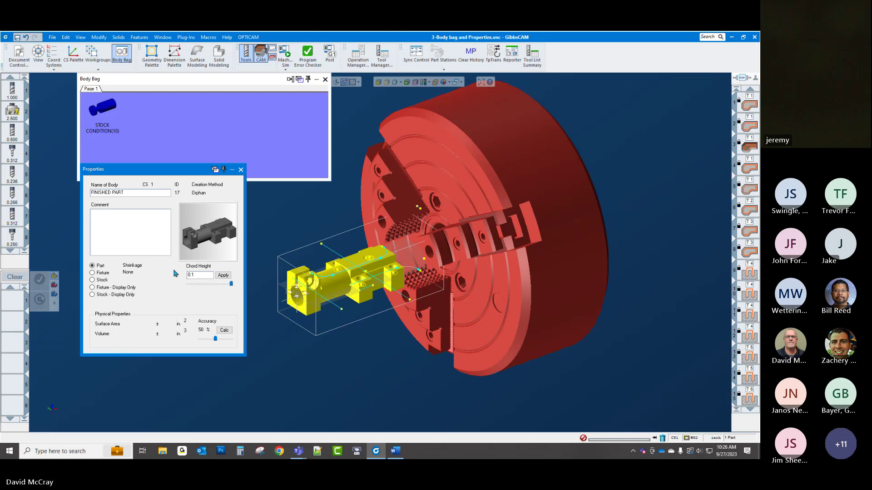
pyautogui.click(230, 276)
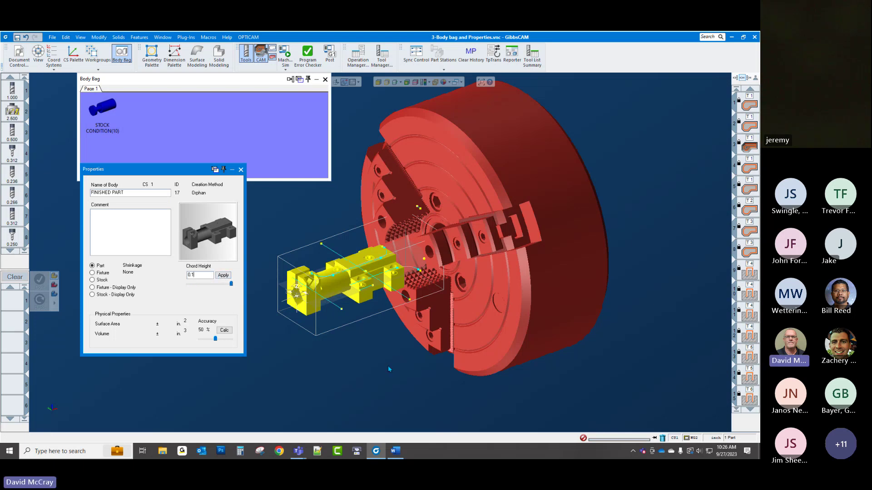
pyautogui.scroll(5, 296, 264)
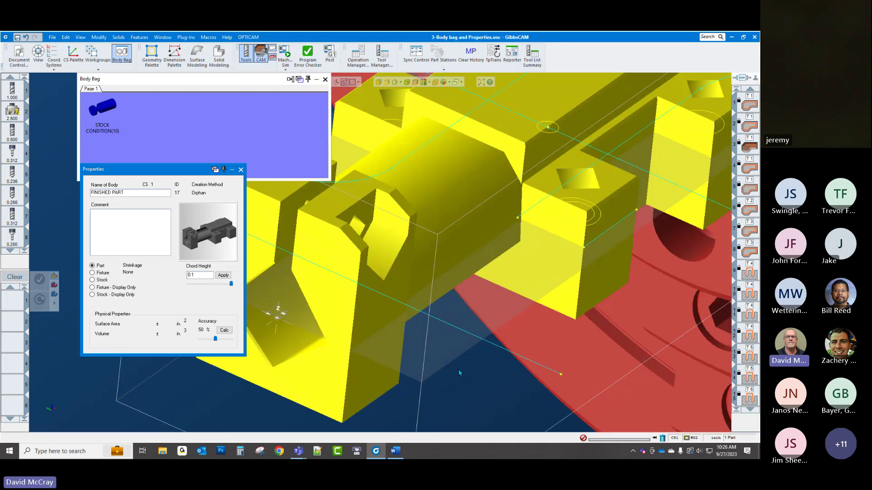
pyautogui.moveTo(459, 373); pyautogui.dragTo(230, 287, button='middle')
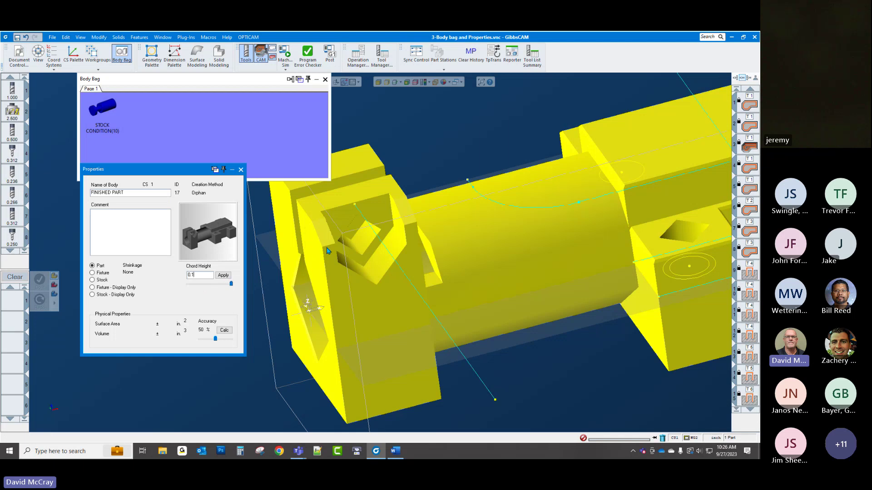
# Apply a chord height of 0.001 to the finished part, then deselect the part and close its properties
pyautogui.press('BackSpace')
pyautogui.press('BackSpace')
pyautogui.press('BackSpace')
pyautogui.write('.001')
pyautogui.click(222, 276)
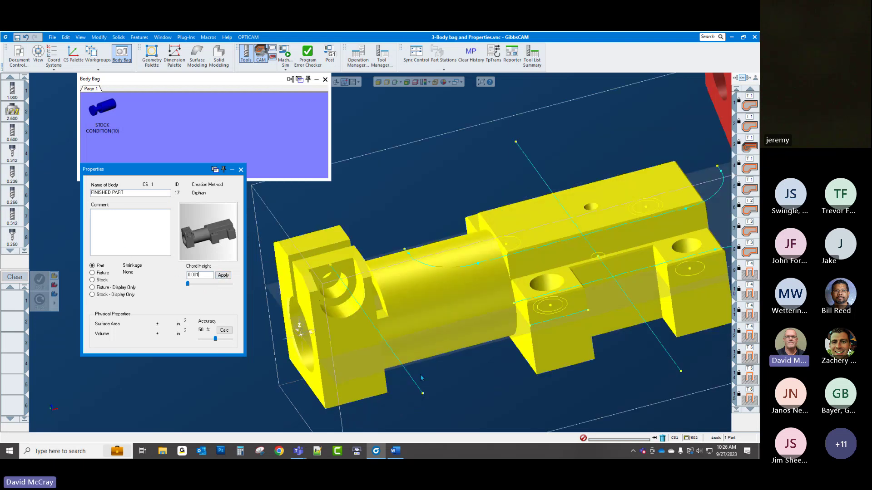
pyautogui.click(449, 400)
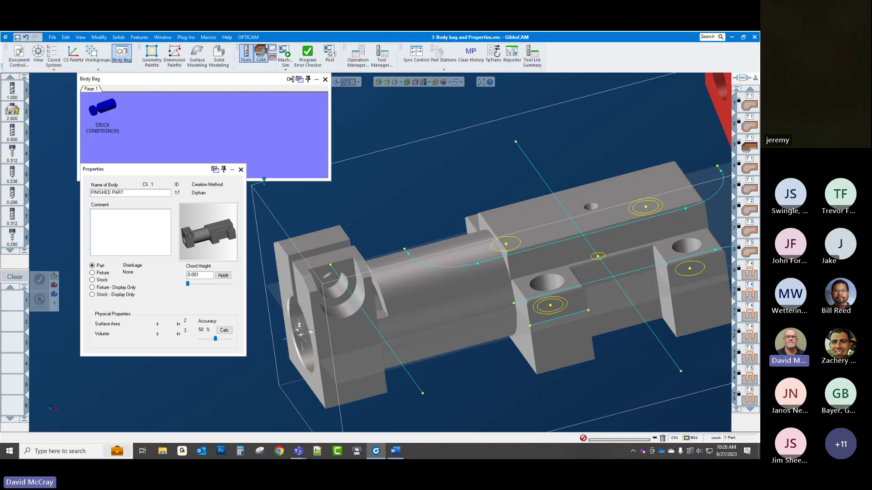
pyautogui.click(241, 170)
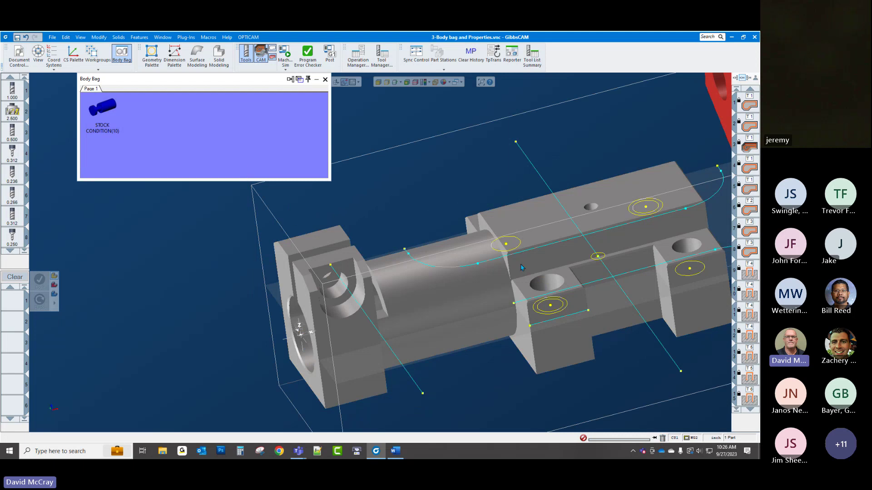
# Put the finished part in the Body Bag and bring the STOCK CONDITION body into the workspace
pyautogui.scroll(-2, 511, 277)
pyautogui.click(511, 278)
pyautogui.moveTo(511, 278); pyautogui.dragTo(174, 136)
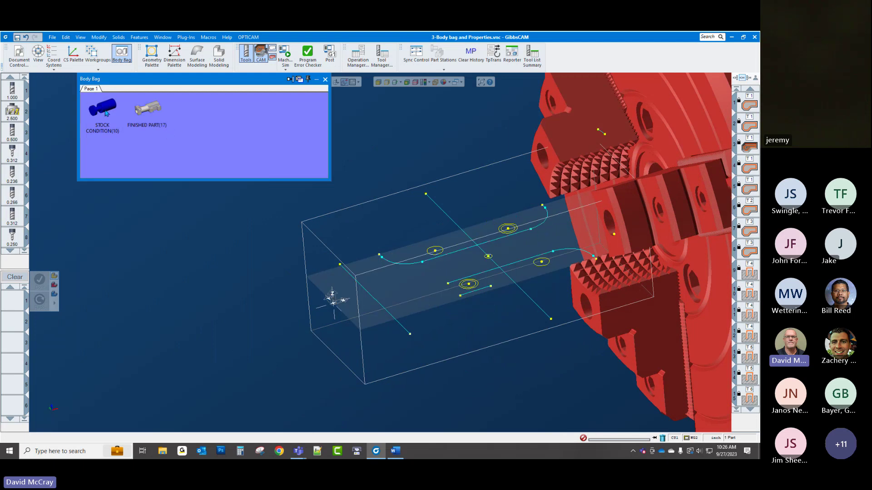
pyautogui.moveTo(106, 113); pyautogui.dragTo(390, 309)
# View the properties of the stock body, including its body type, and close them
pyautogui.rightClick(369, 281)
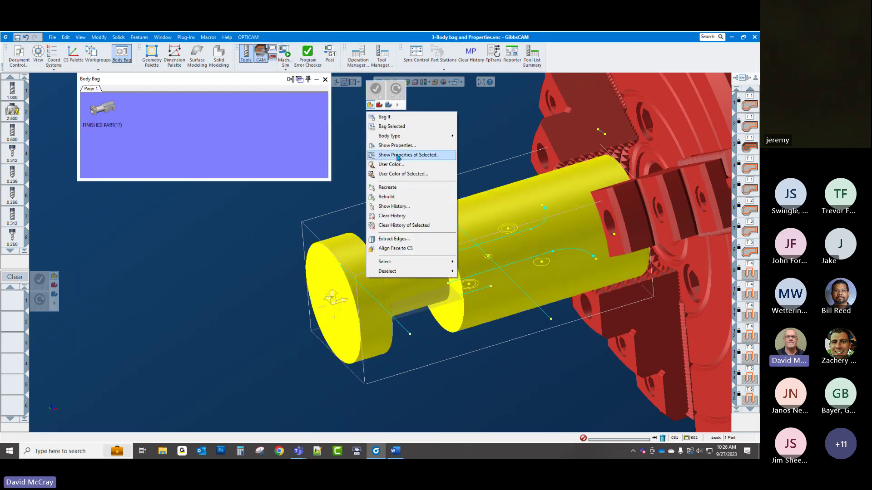
pyautogui.click(396, 155)
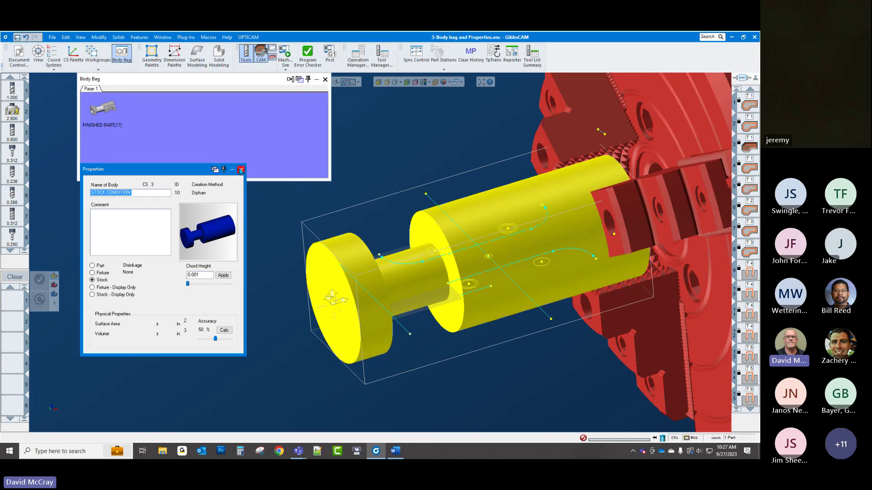
pyautogui.click(241, 170)
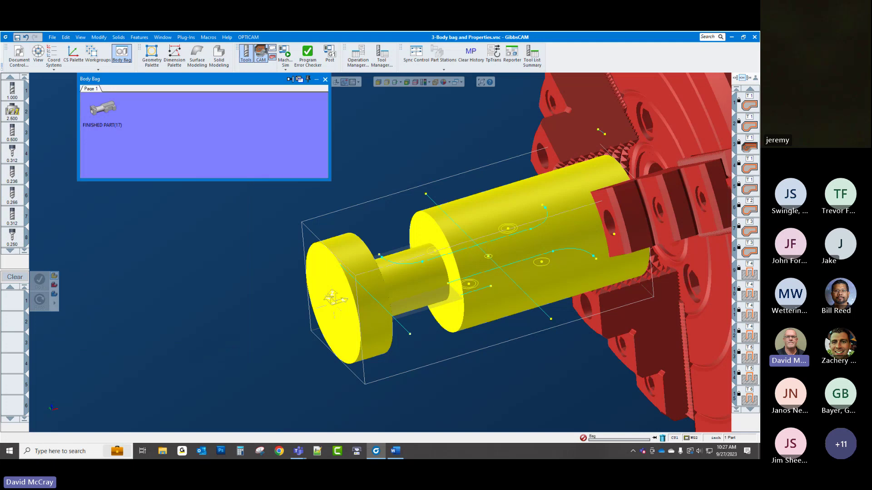
# View the first operation's contour process and swap the finished part for the stock body in the workspace
pyautogui.click(745, 104)
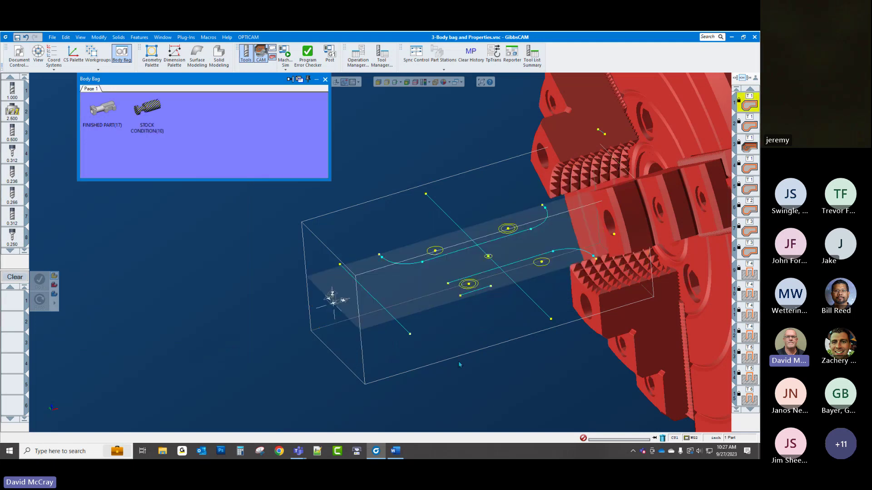
pyautogui.moveTo(460, 365); pyautogui.dragTo(497, 362, button='middle')
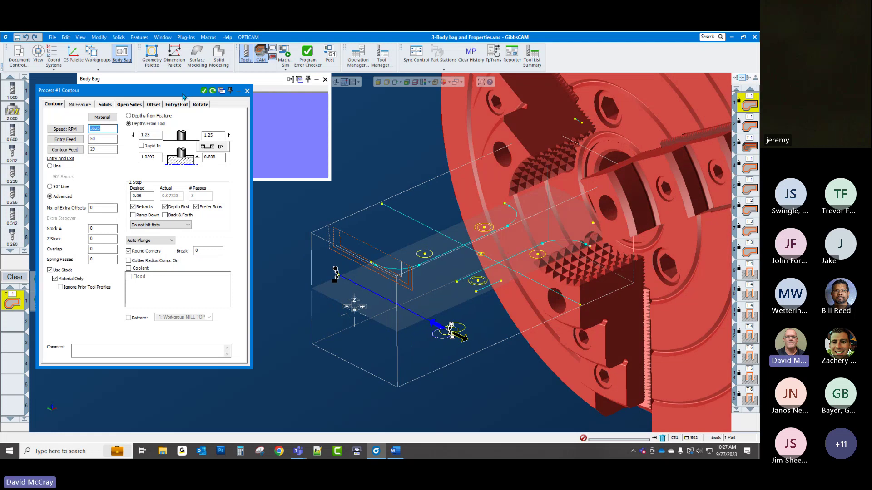
pyautogui.moveTo(184, 96); pyautogui.dragTo(176, 207)
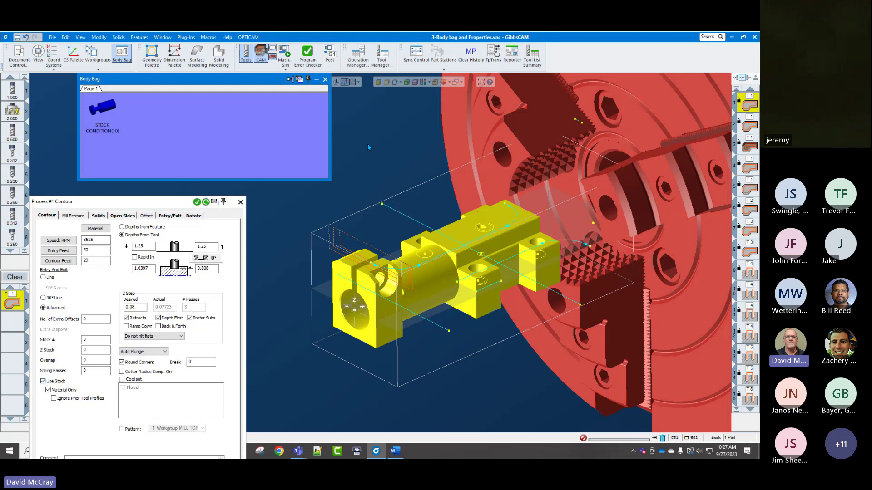
pyautogui.click(240, 202)
pyautogui.click(243, 204)
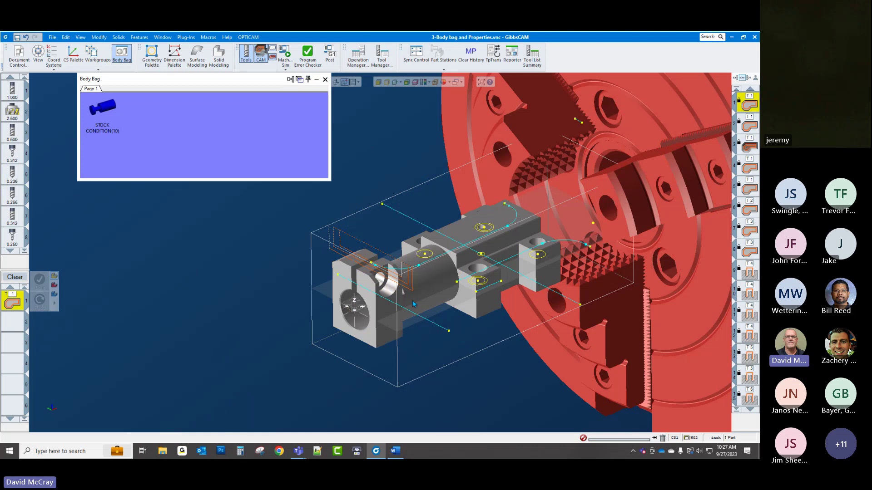
# Bring the STOCK CONDITION body into the workspace around the finished part
pyautogui.moveTo(414, 304); pyautogui.dragTo(449, 296, button='middle')
pyautogui.doubleClick(102, 108)
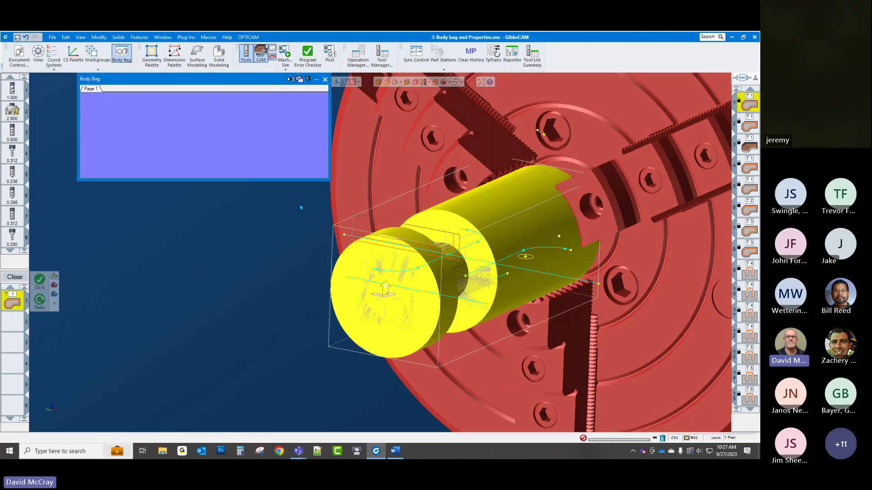
pyautogui.moveTo(300, 207); pyautogui.dragTo(437, 347)
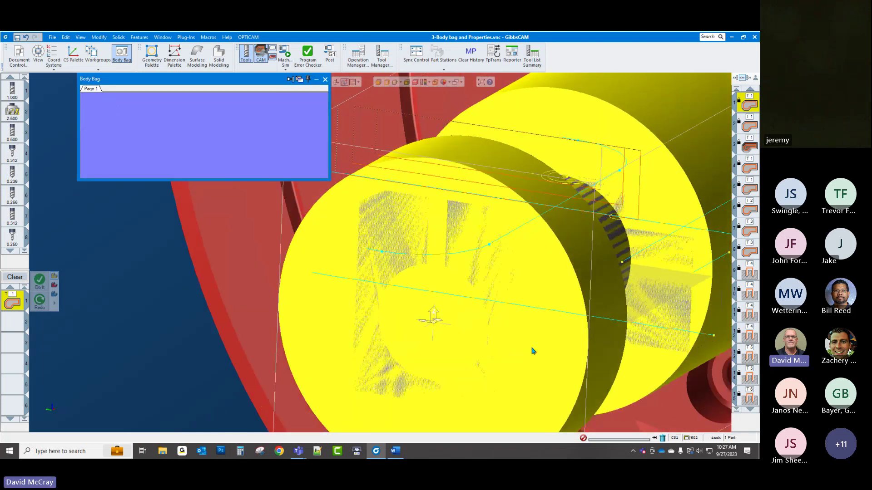
# Reopen the first contour operation and examine the entry line length in its entry and exit settings
pyautogui.doubleClick(750, 104)
pyautogui.scroll(-5, 344, 263)
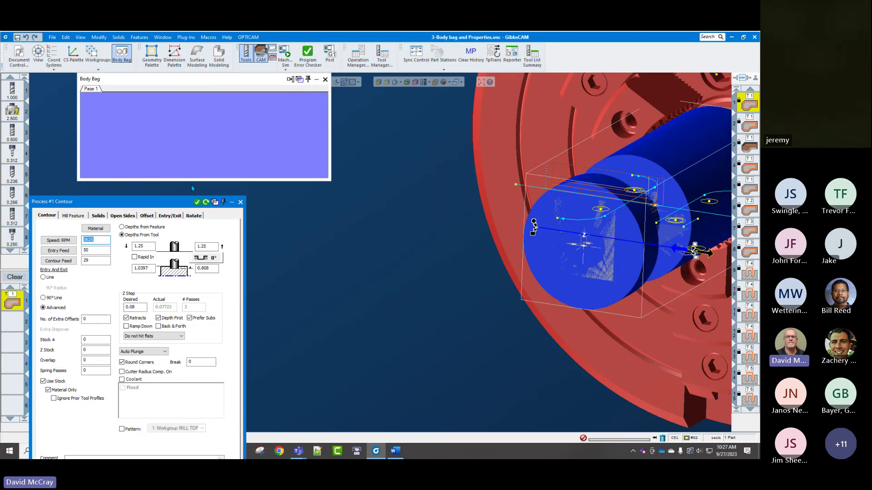
pyautogui.click(170, 216)
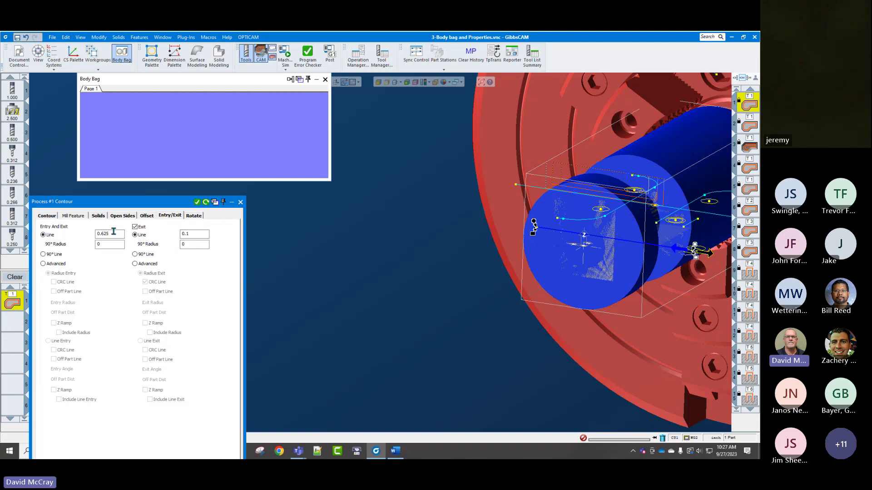
pyautogui.moveTo(112, 234); pyautogui.dragTo(96, 234)
pyautogui.moveTo(625, 350); pyautogui.dragTo(613, 350, button='middle')
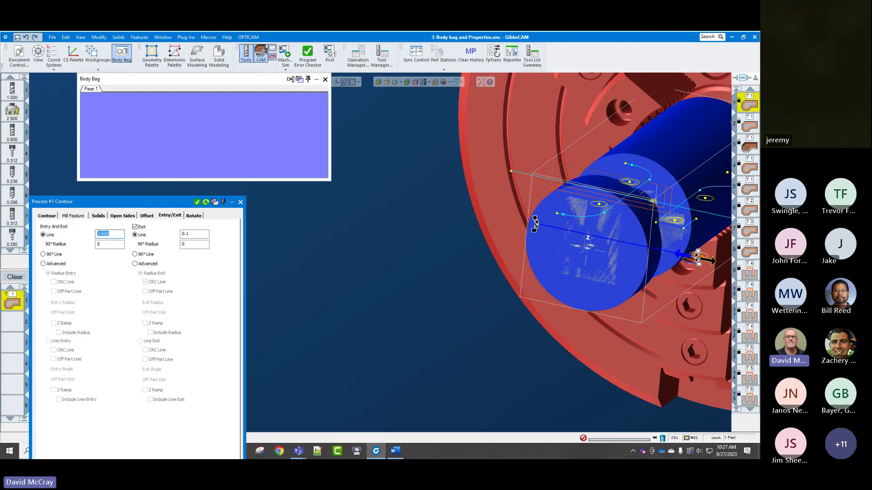
# Examine the second operation's contour process and the third operation's roughing process, including its toolpath and 90° line entry
pyautogui.doubleClick(755, 126)
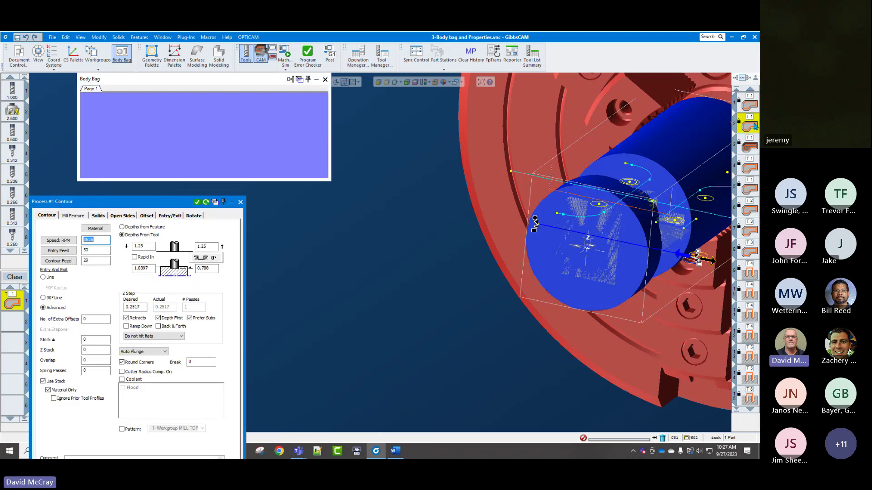
pyautogui.click(752, 148)
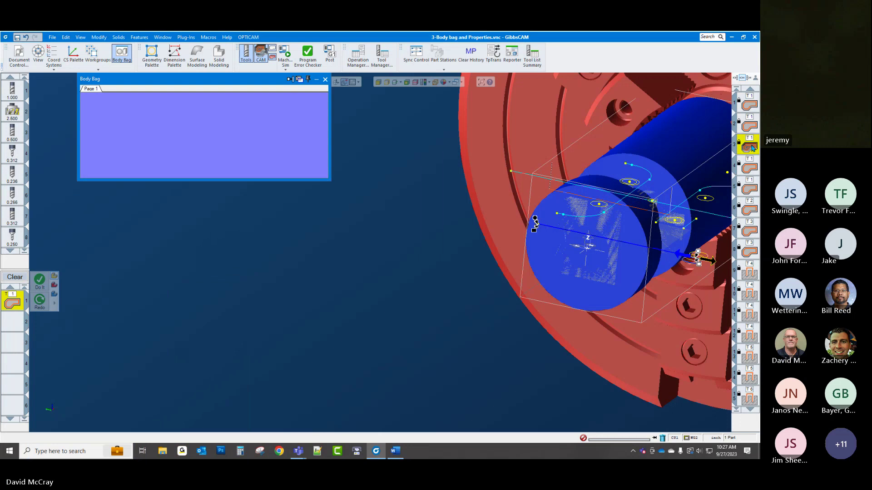
pyautogui.doubleClick(752, 147)
pyautogui.moveTo(479, 258); pyautogui.dragTo(602, 219, button='middle')
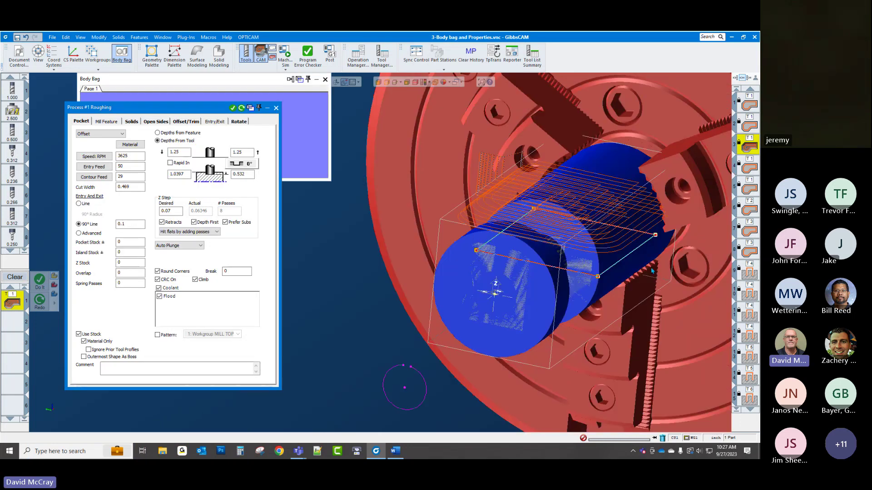
pyautogui.moveTo(644, 269); pyautogui.dragTo(409, 220, button='middle')
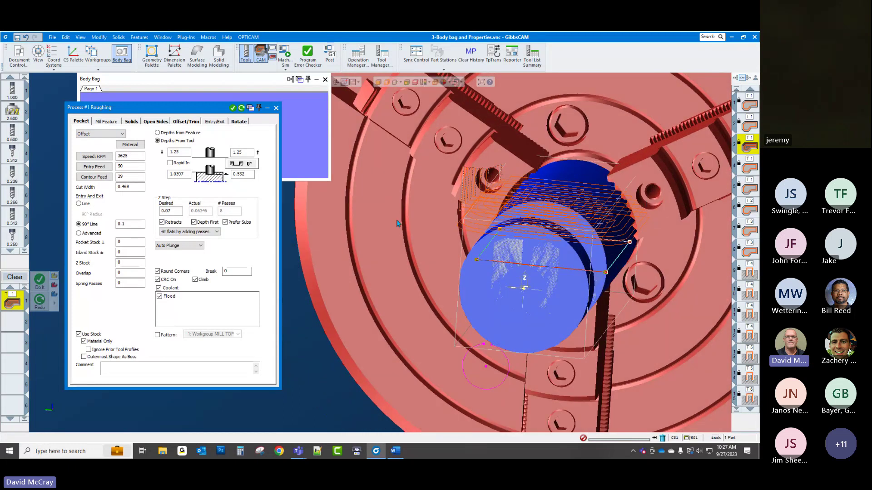
pyautogui.click(119, 225)
pyautogui.click(276, 107)
# Close the Body Bag, then run the machine simulation through the first operations and exit it
pyautogui.click(325, 80)
pyautogui.scroll(-5, 274, 159)
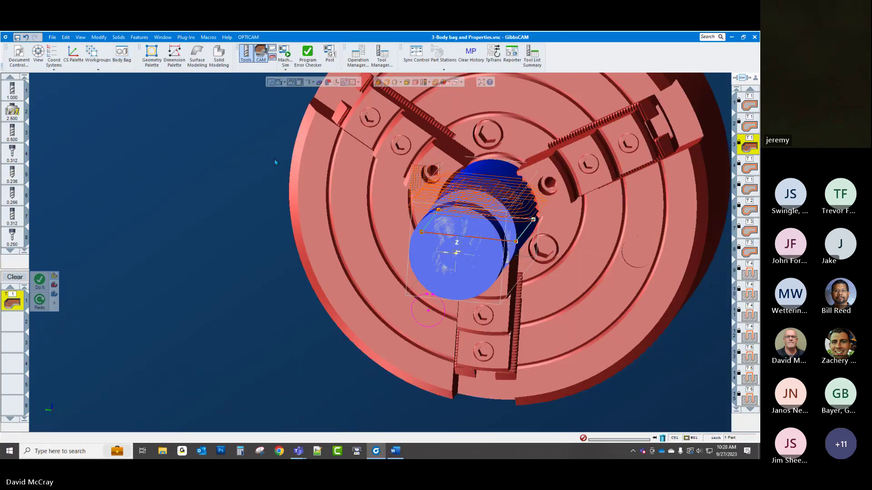
pyautogui.moveTo(568, 276); pyautogui.dragTo(550, 293, button='middle')
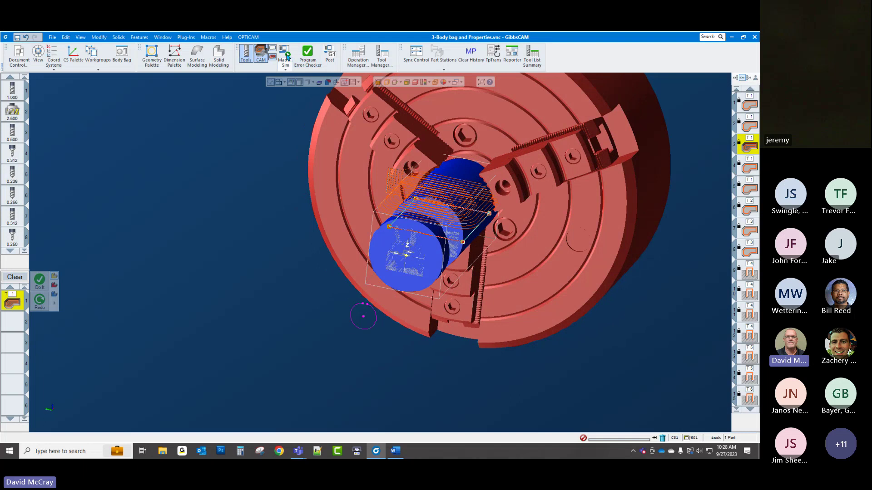
pyautogui.click(286, 55)
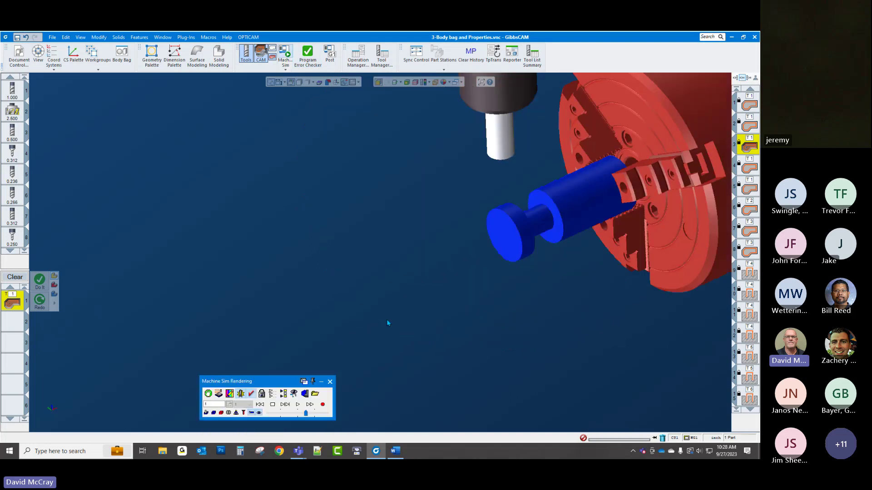
pyautogui.click(282, 405)
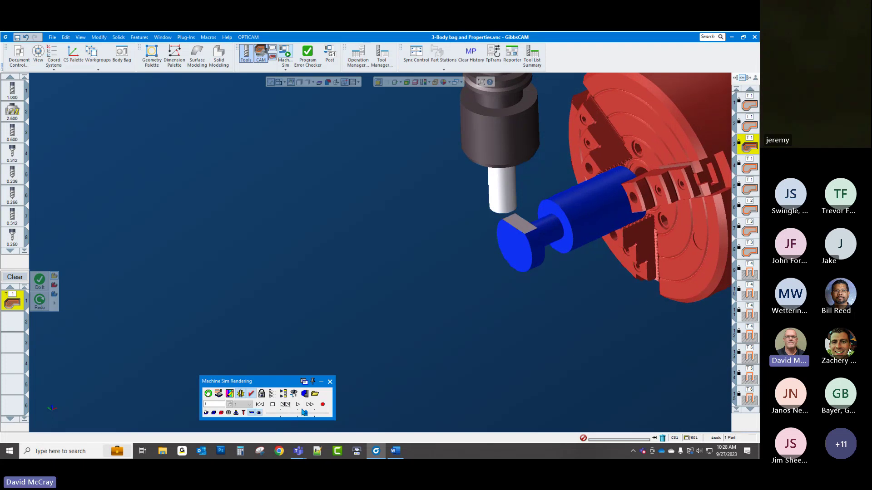
pyautogui.click(301, 408)
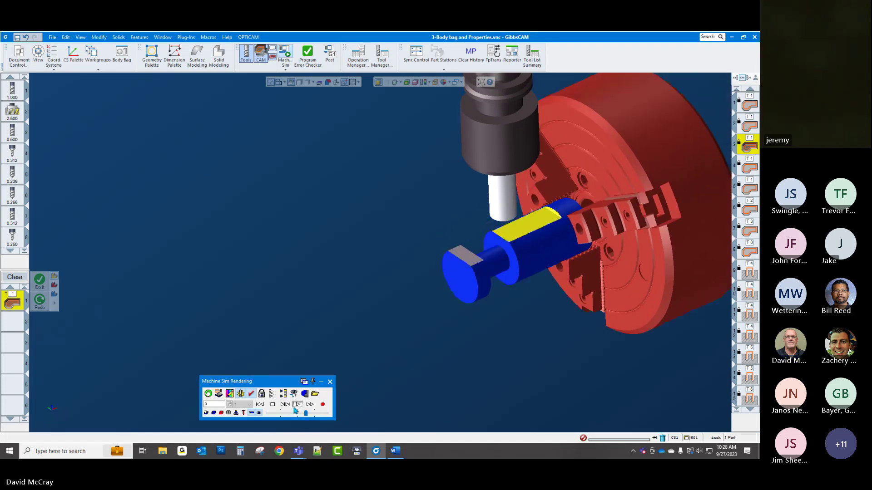
pyautogui.click(330, 382)
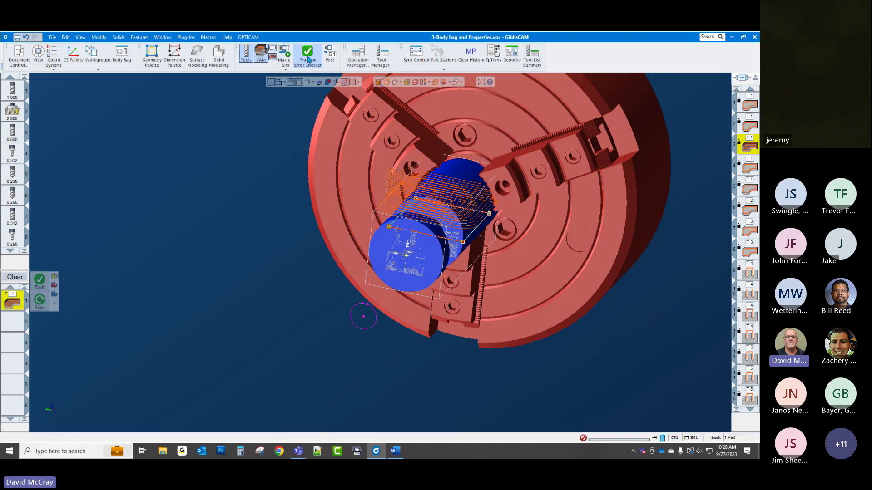
# Restart the machine simulation, play it until collision checking stops it, and decline to continue
pyautogui.click(283, 57)
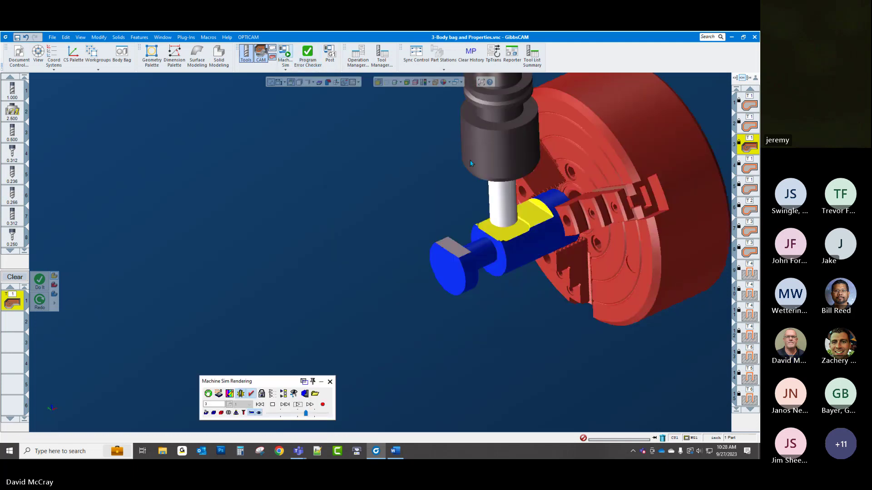
pyautogui.click(296, 405)
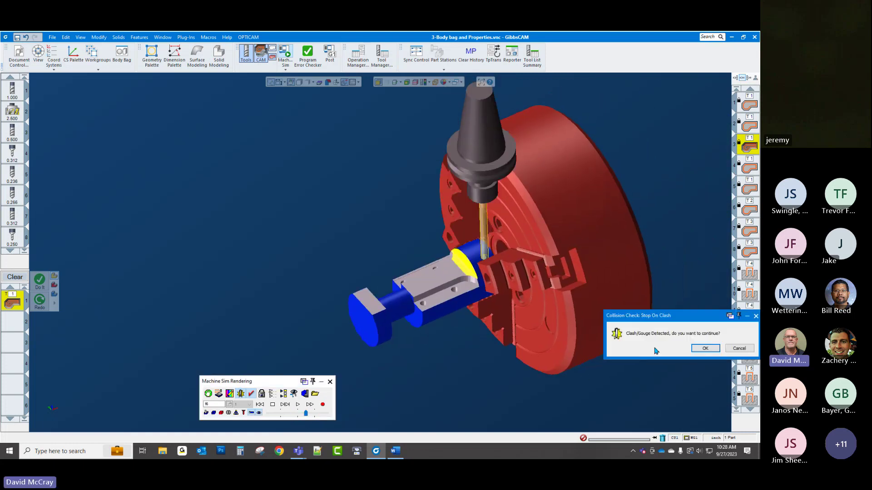
pyautogui.moveTo(664, 320); pyautogui.dragTo(572, 319)
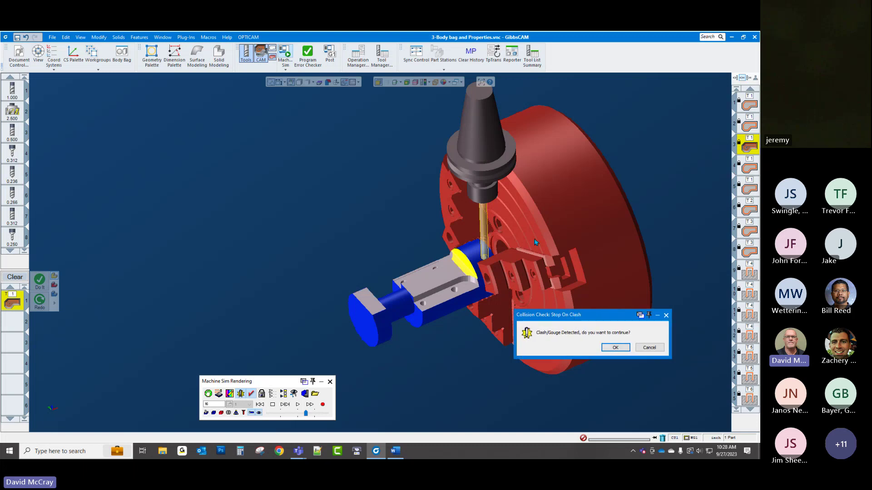
pyautogui.click(643, 348)
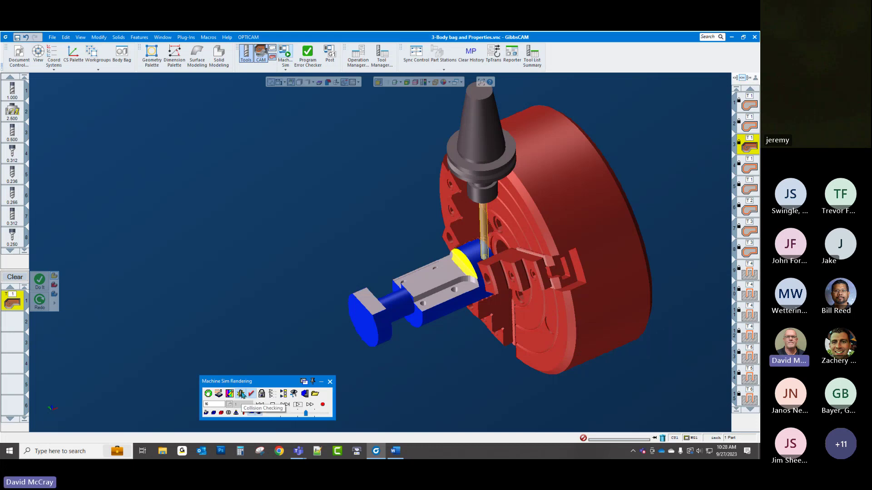
# Examine the collision and program error options in the machine simulation settings, then exit the simulation
pyautogui.rightClick(241, 384)
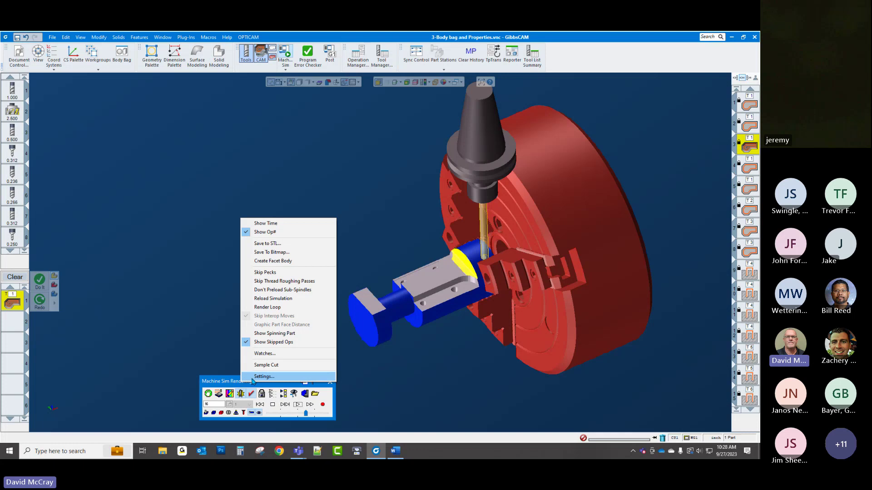
pyautogui.click(252, 378)
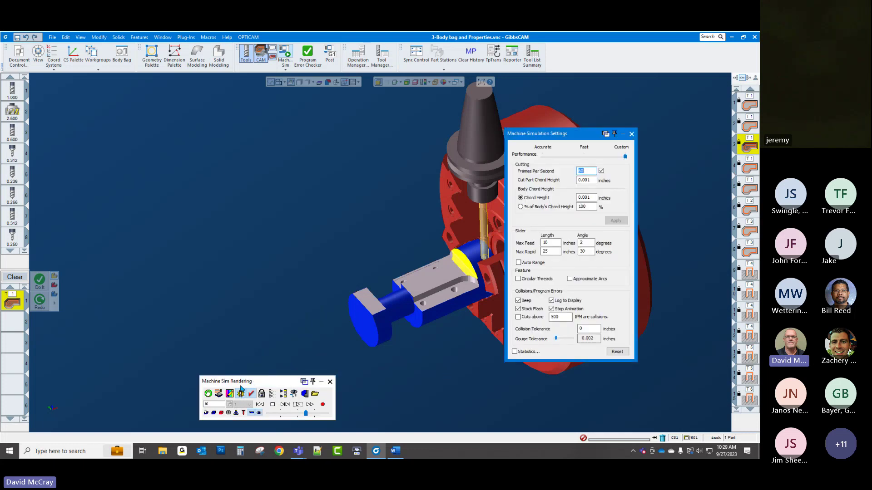
pyautogui.moveTo(241, 397); pyautogui.dragTo(243, 285)
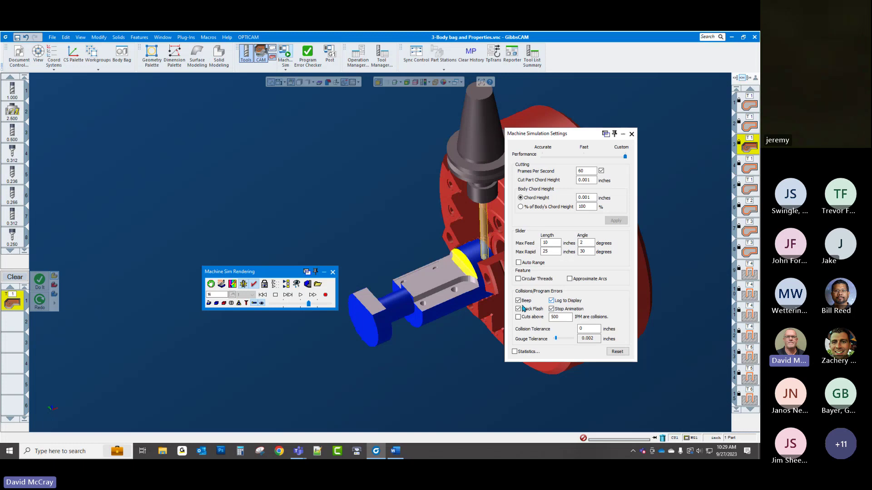
pyautogui.click(631, 134)
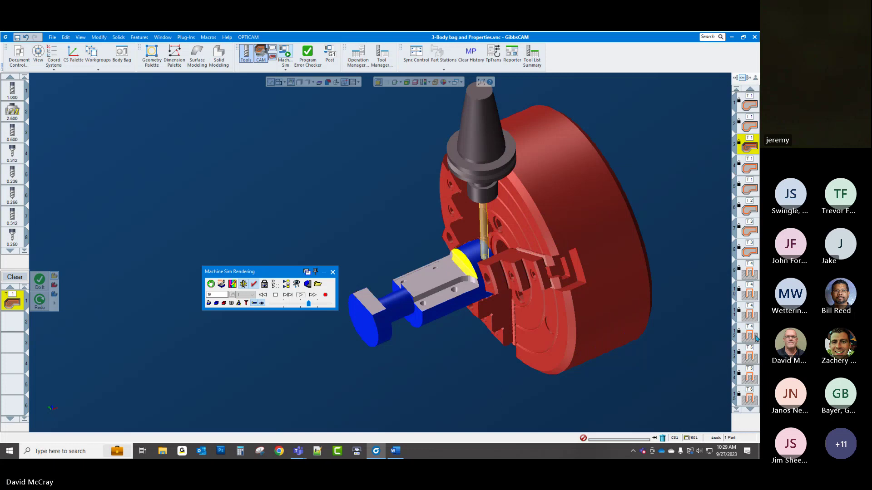
pyautogui.click(333, 272)
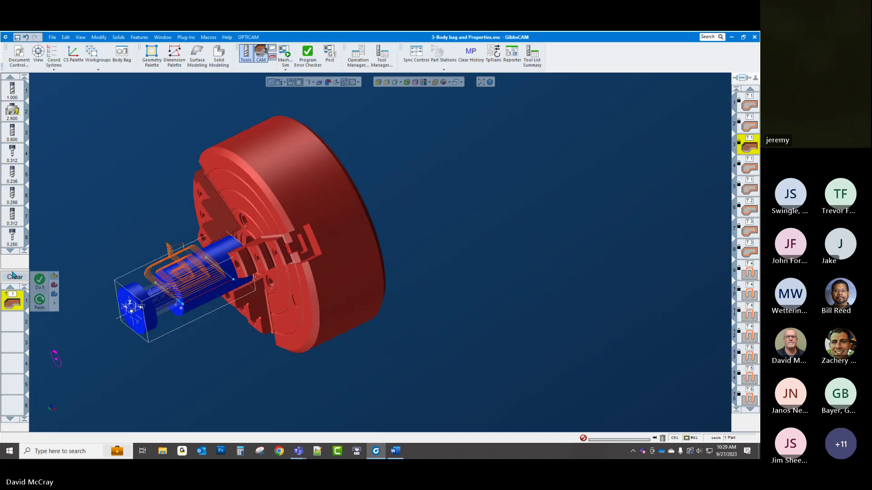
# Clear the loaded process and place the chuck, stock condition and finished part bodies in the Body Bag
pyautogui.click(14, 276)
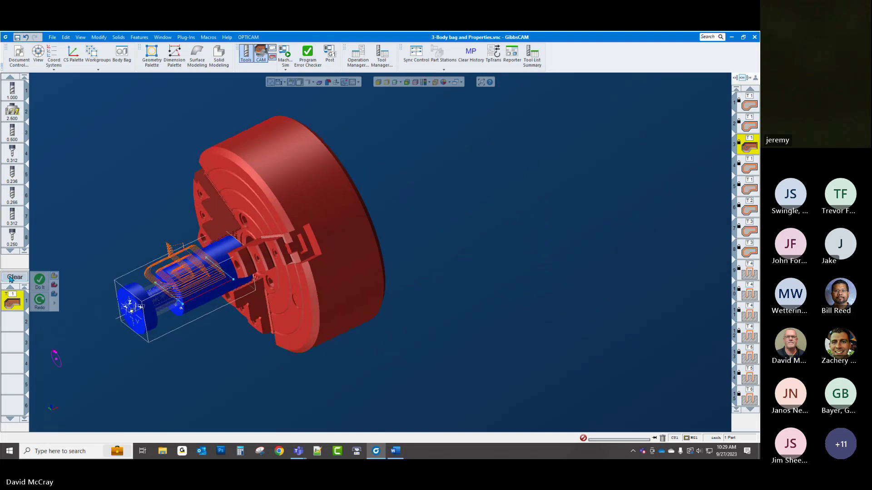
pyautogui.doubleClick(289, 216)
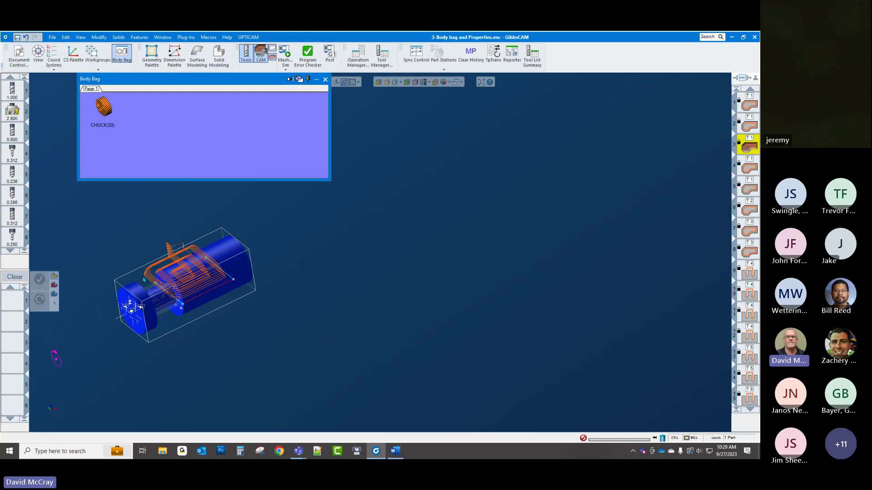
pyautogui.doubleClick(198, 280)
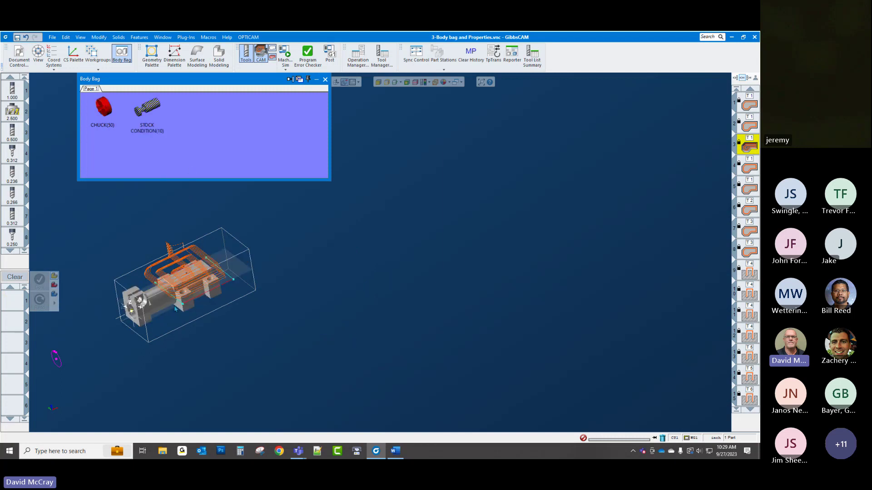
pyautogui.doubleClick(170, 308)
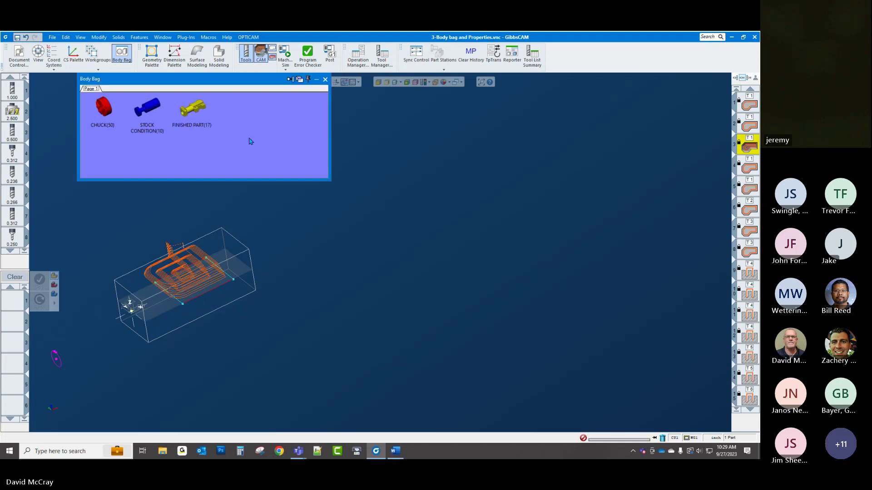
pyautogui.moveTo(215, 80); pyautogui.dragTo(428, 151)
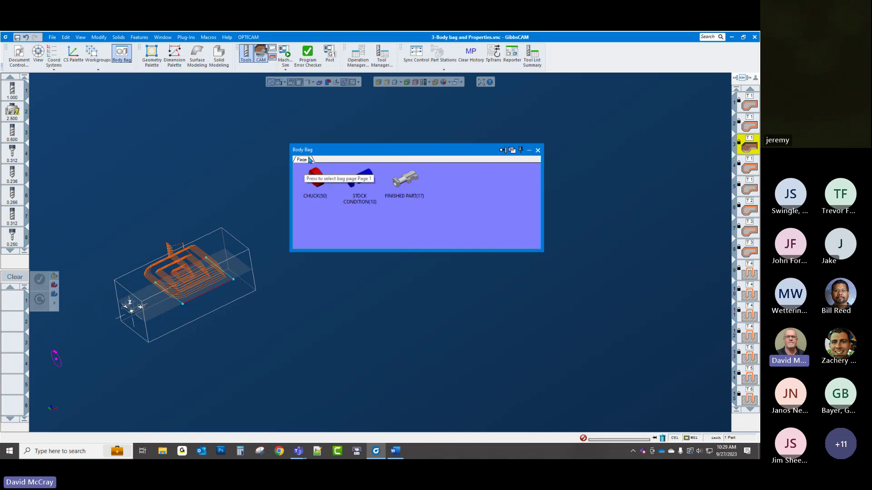
# Select all bodies in the Body Bag and switch its display to Details
pyautogui.rightClick(421, 152)
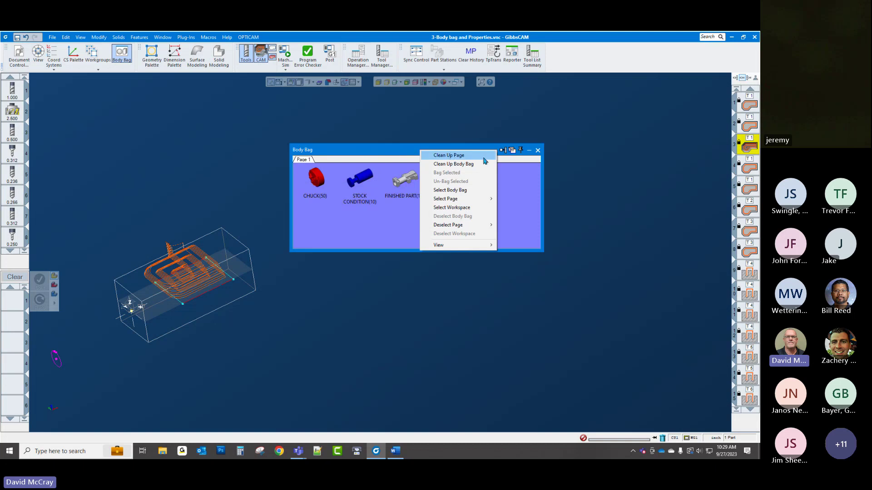
pyautogui.click(478, 193)
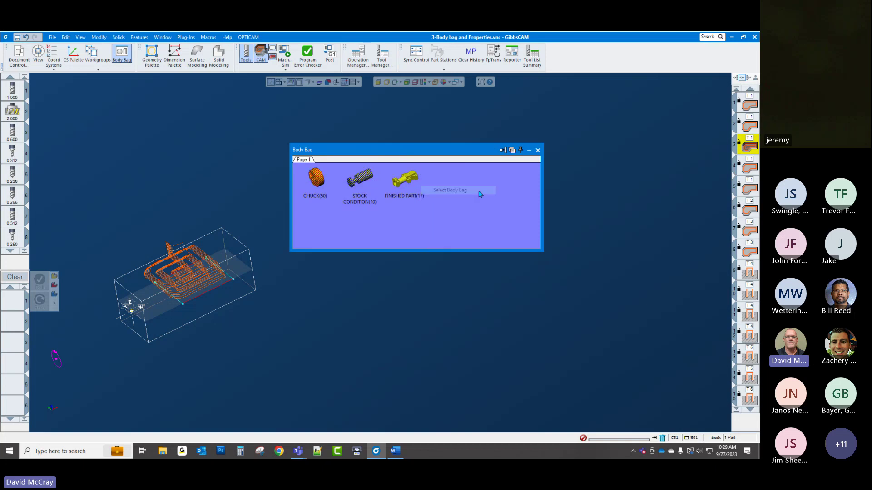
pyautogui.rightClick(415, 152)
pyautogui.moveTo(438, 200)
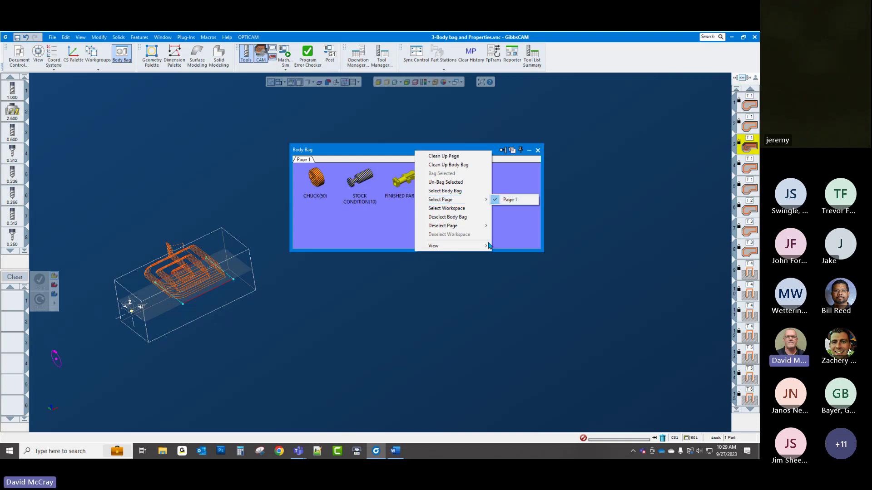
pyautogui.moveTo(485, 246)
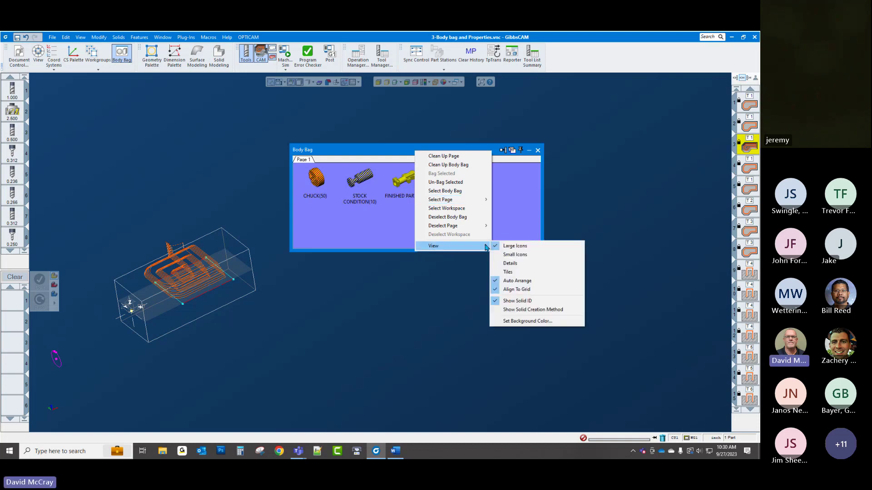
pyautogui.click(507, 264)
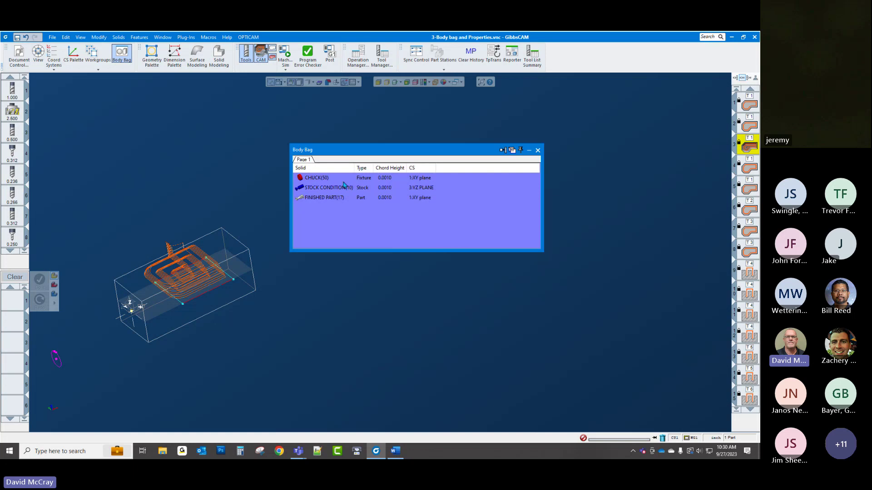
# Review the Body Bag's type, chord height and CS columns, then return its display to Large Icons
pyautogui.rightClick(375, 156)
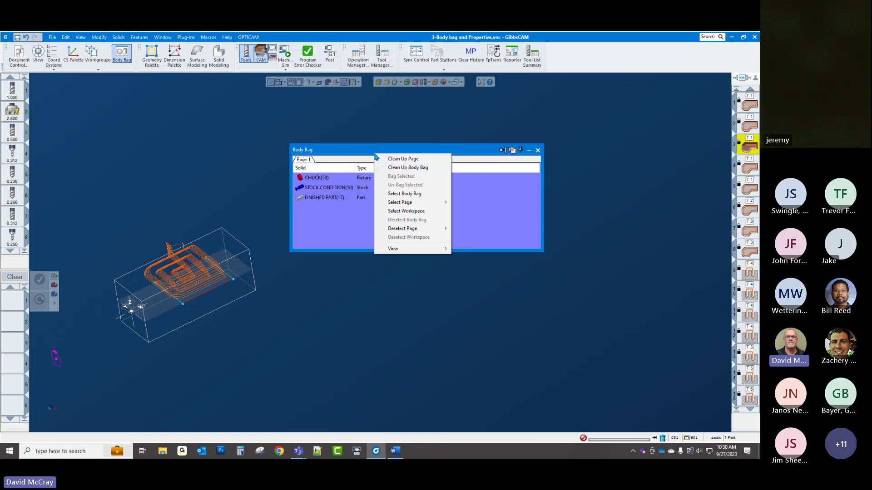
pyautogui.click(357, 200)
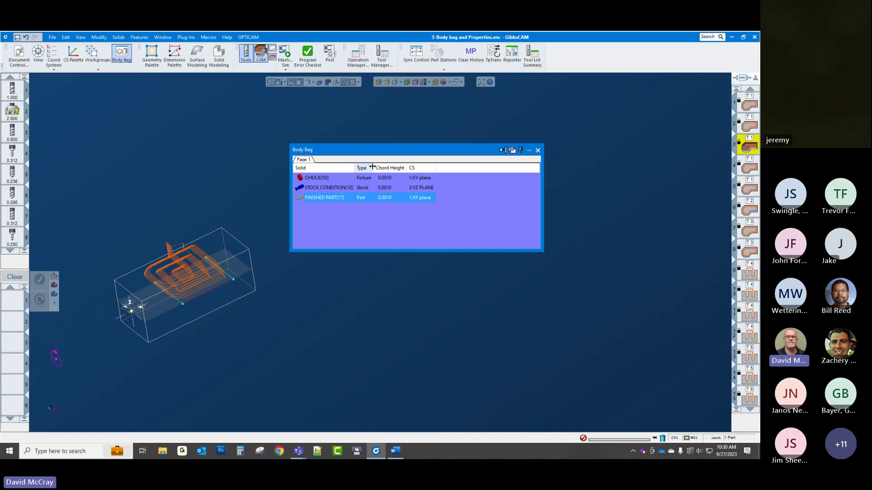
pyautogui.rightClick(455, 158)
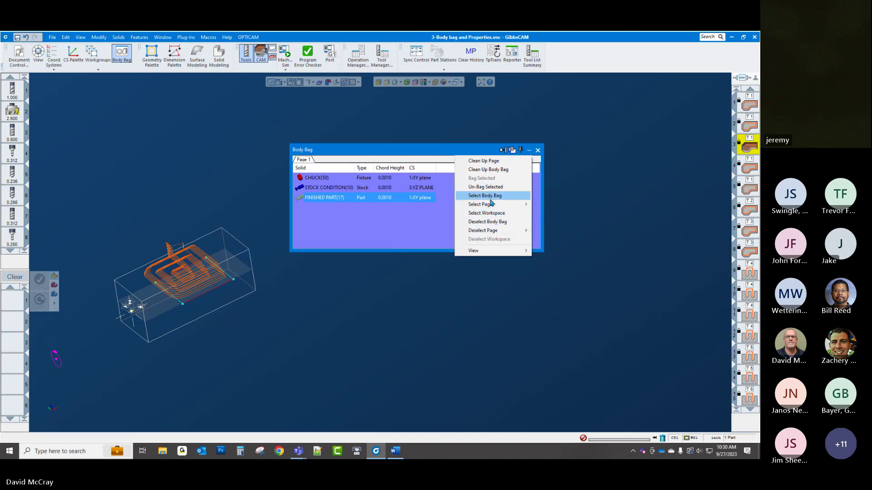
pyautogui.moveTo(492, 205)
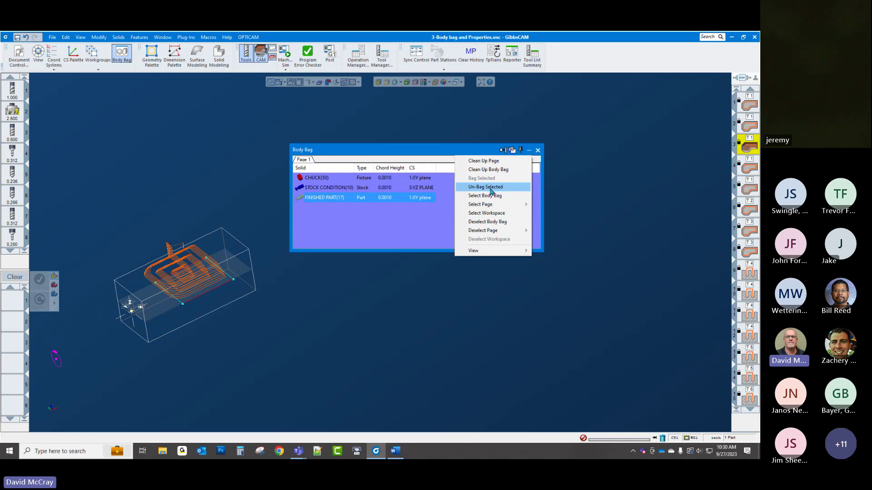
pyautogui.moveTo(490, 252)
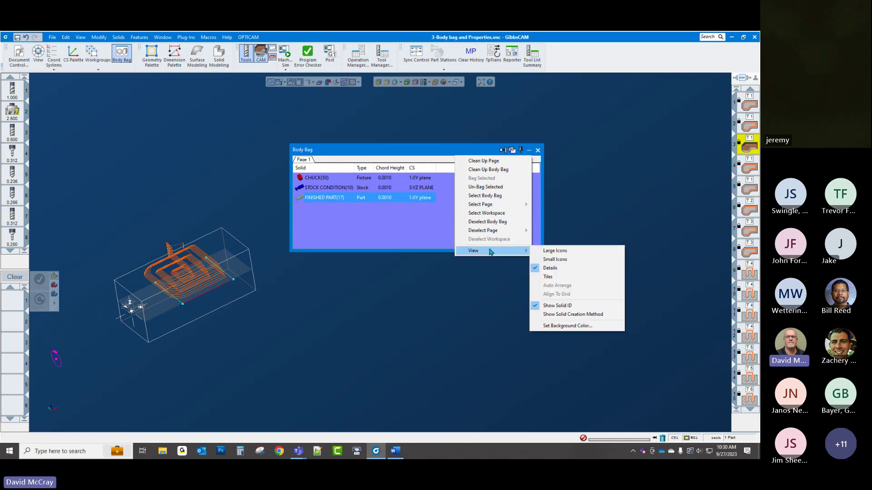
pyautogui.click(539, 254)
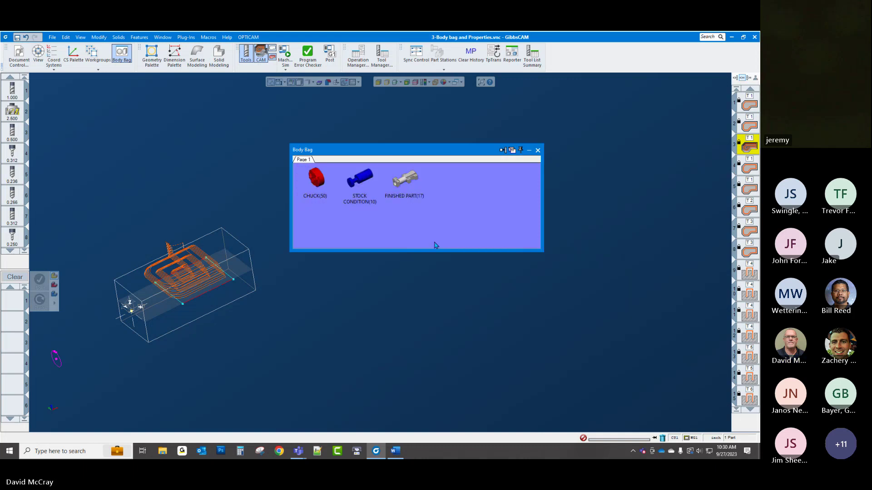
# Insert two new pages in the Body Bag ahead of Page 1, keeping their default names
pyautogui.rightClick(300, 160)
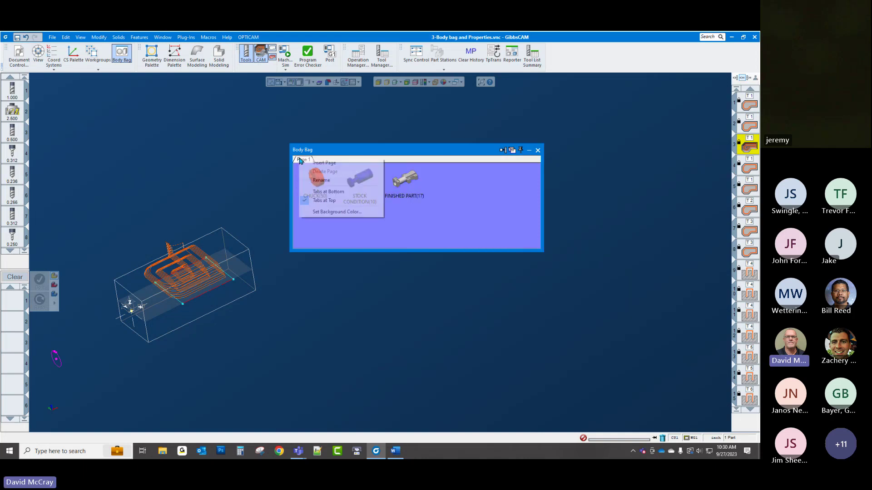
pyautogui.click(317, 164)
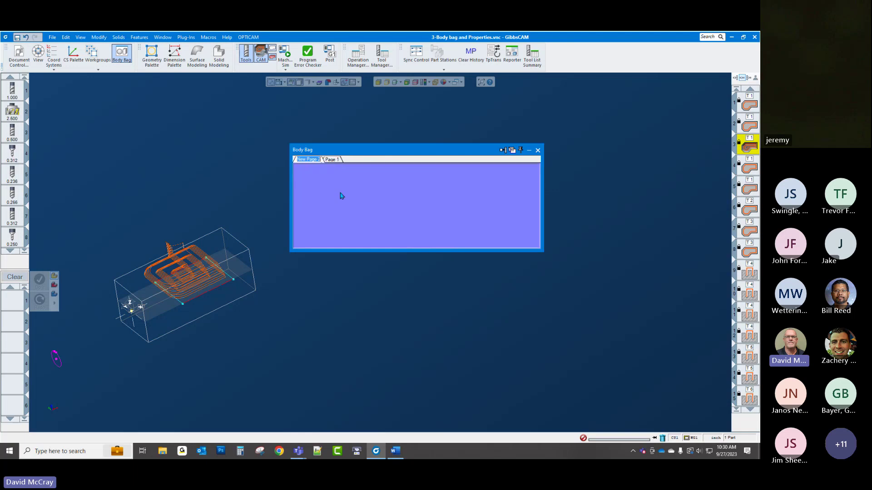
pyautogui.rightClick(330, 161)
pyautogui.click(347, 171)
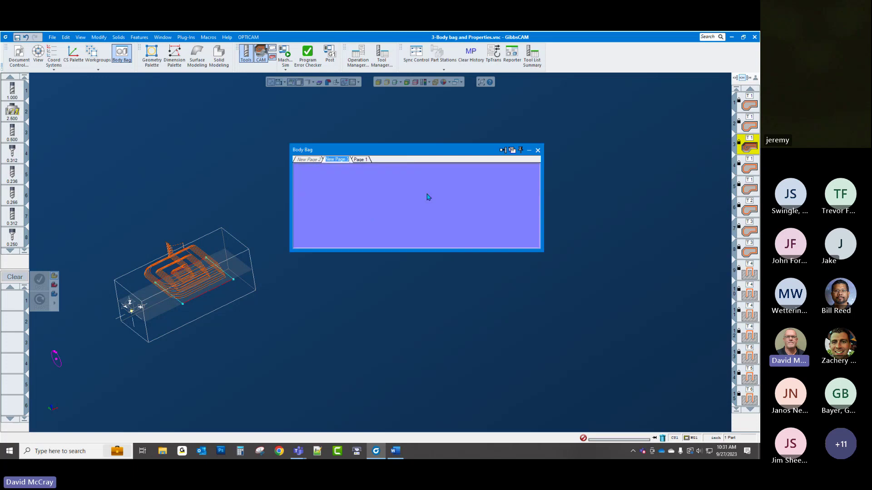
pyautogui.click(429, 197)
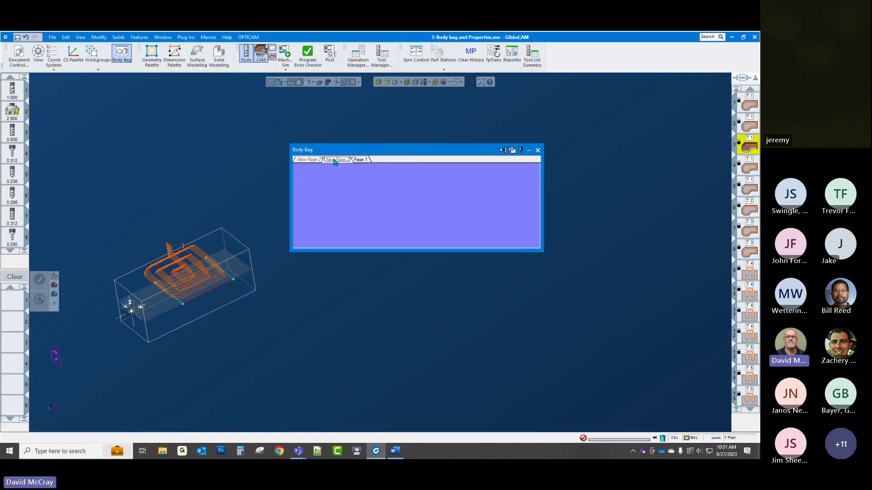
# Rename Page 1 of the Body Bag as FINISHED PART
pyautogui.click(366, 161)
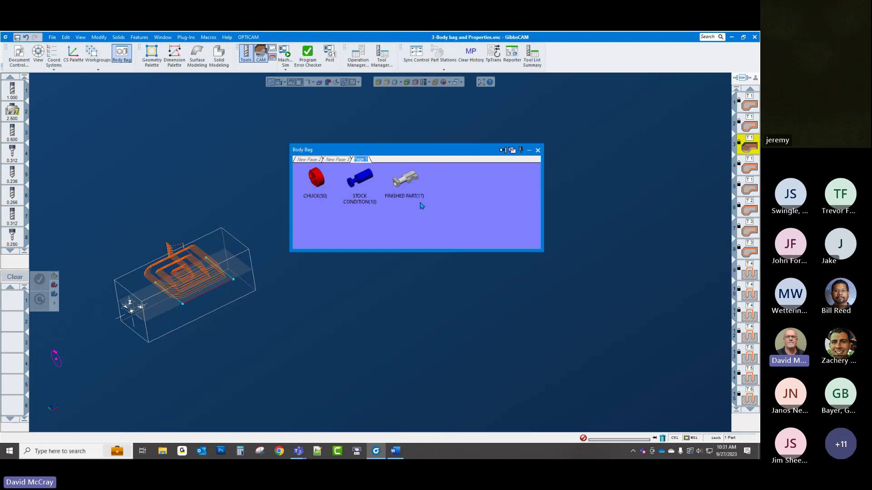
pyautogui.write('FINISHED OPAR')
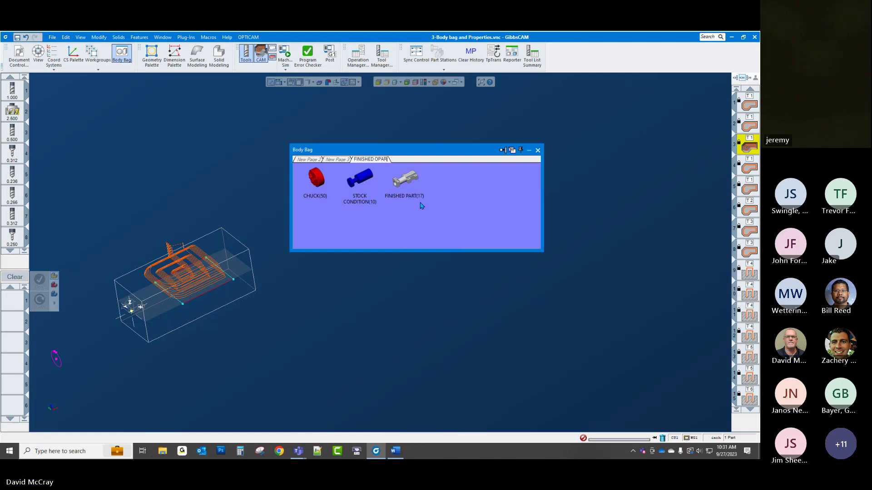
pyautogui.press('BackSpace')
pyautogui.press('BackSpace')
pyautogui.press('BackSpace')
pyautogui.press('BackSpace')
pyautogui.write('PART')
pyautogui.press('Return')
# Rename the Body Bag's New Page 3 as STOCK
pyautogui.click(325, 162)
pyautogui.rightClick(325, 162)
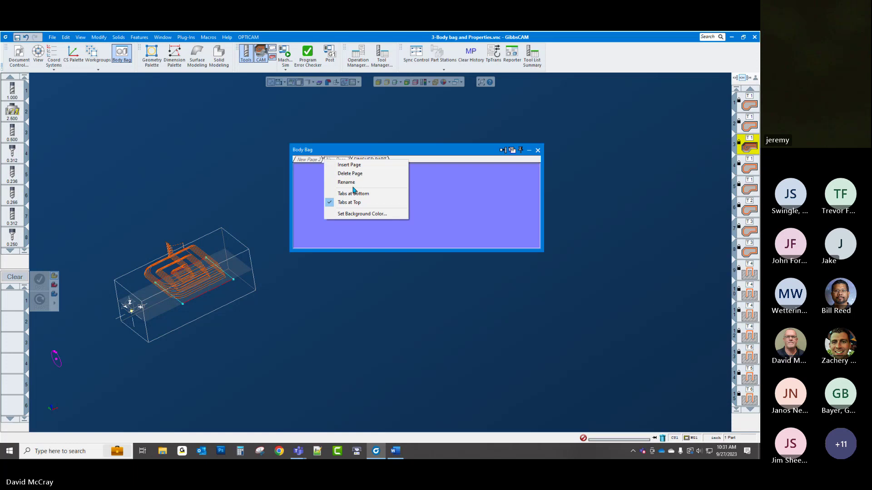
pyautogui.click(354, 182)
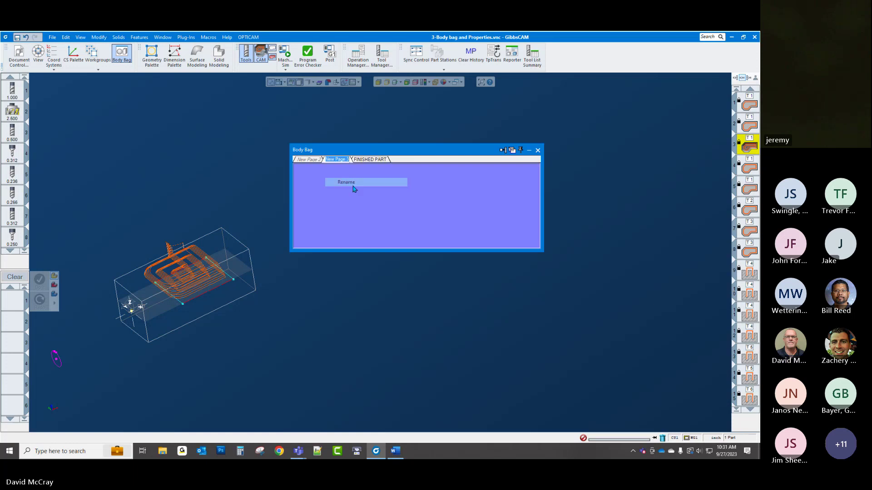
pyautogui.write('STOCK')
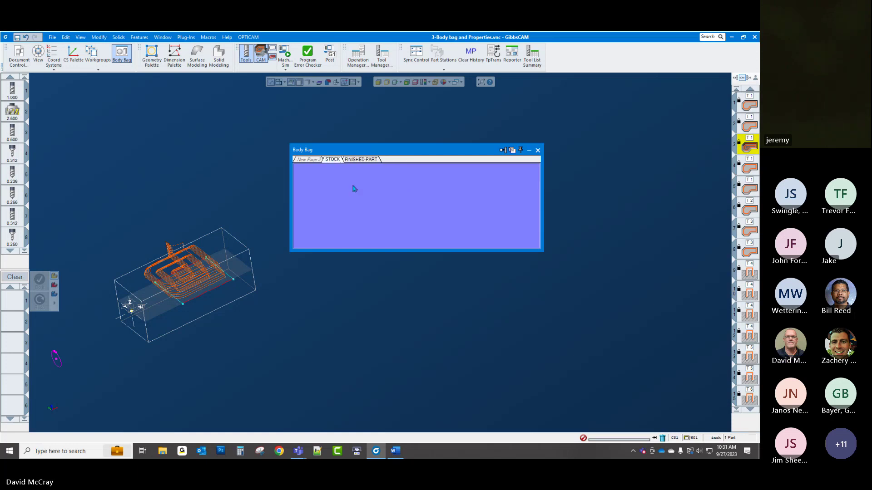
# Rename the Body Bag's New Page 2 as FIXTURES
pyautogui.click(313, 159)
pyautogui.rightClick(315, 161)
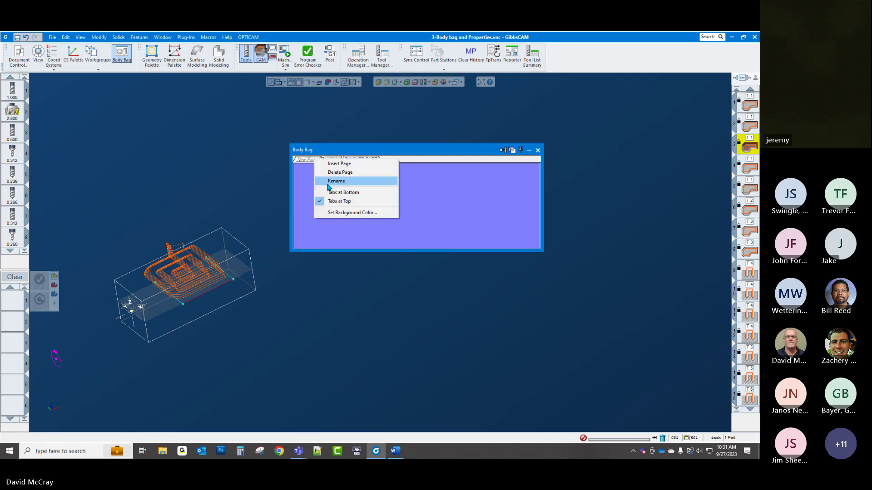
pyautogui.click(329, 185)
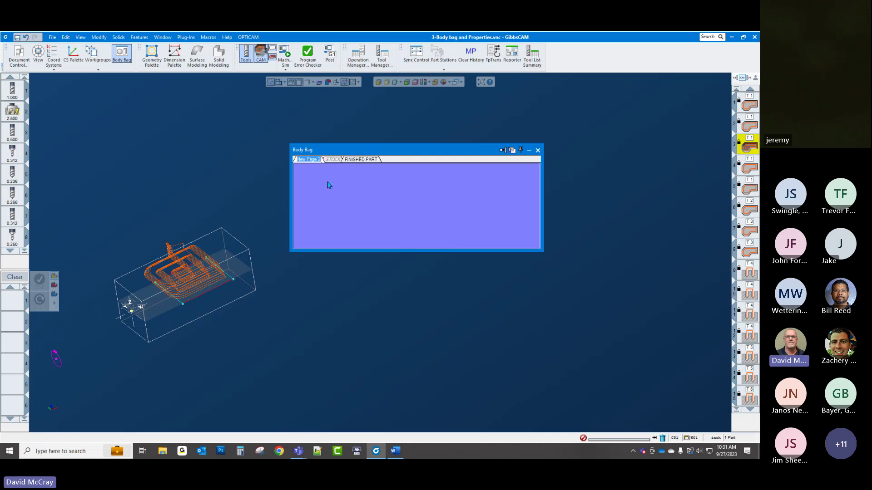
pyautogui.write('FIXTURES')
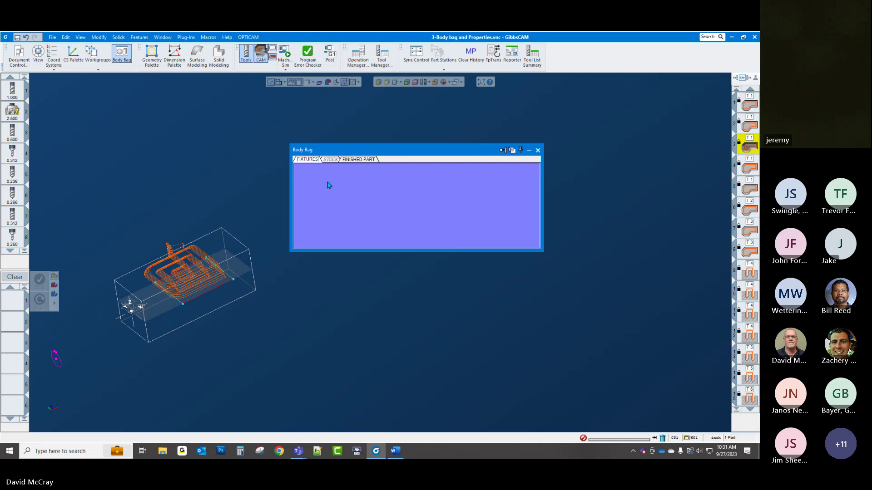
pyautogui.click(318, 178)
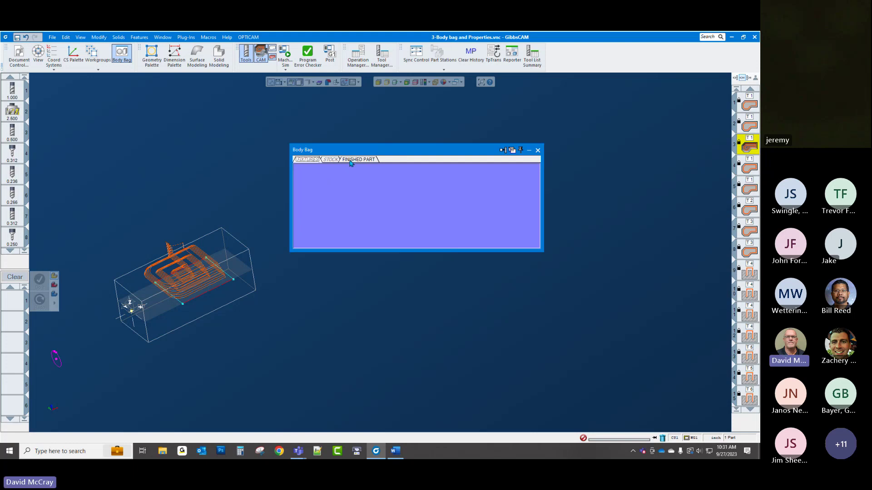
# Move the stock condition body from the FINISHED PART page to the STOCK page, then return to FINISHED PART
pyautogui.click(350, 160)
pyautogui.click(328, 160)
pyautogui.moveTo(327, 162); pyautogui.dragTo(328, 180)
pyautogui.click(353, 160)
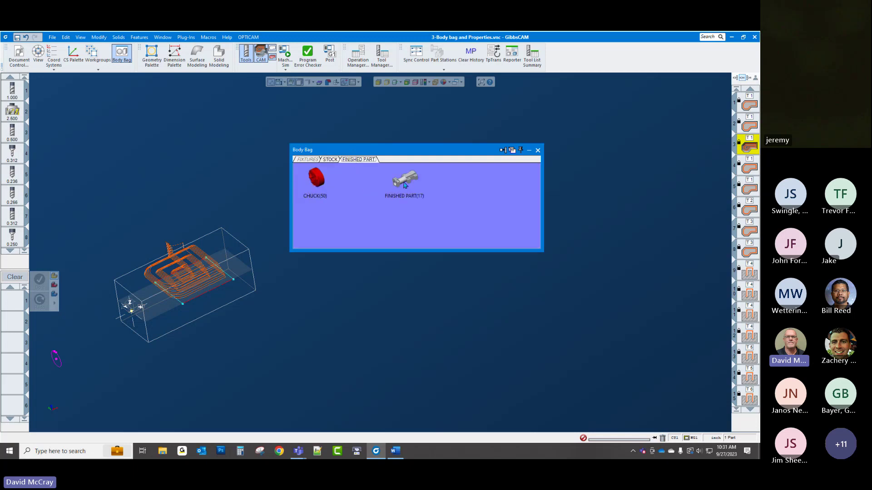
# Move the CHUCK body from the FINISHED PART page to the FIXTURES page and check the contents of all three pages
pyautogui.moveTo(325, 180); pyautogui.dragTo(309, 159)
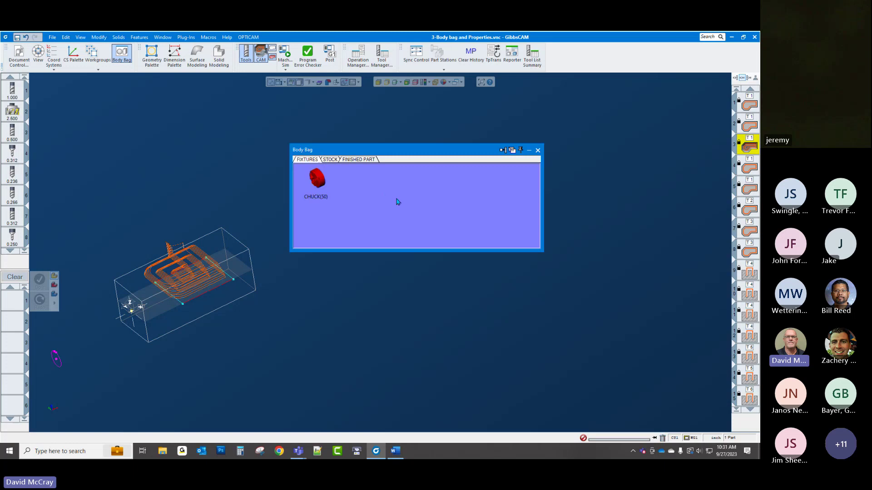
pyautogui.click(359, 159)
pyautogui.click(330, 160)
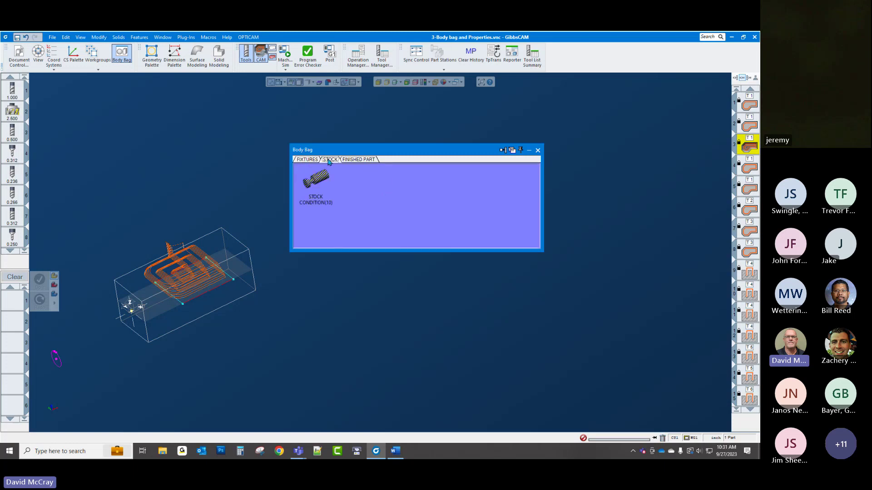
pyautogui.click(309, 160)
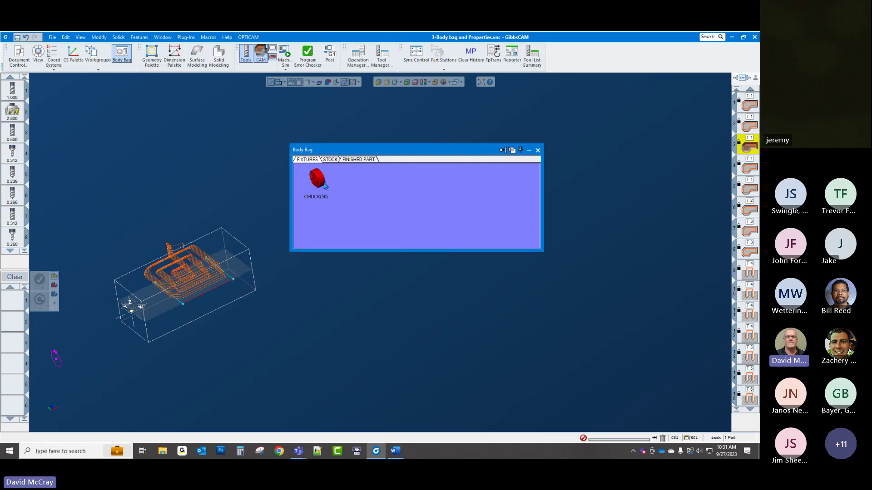
# Set the background color of the Body Bag's FINISHED PART page to bright green
pyautogui.click(368, 161)
pyautogui.rightClick(367, 161)
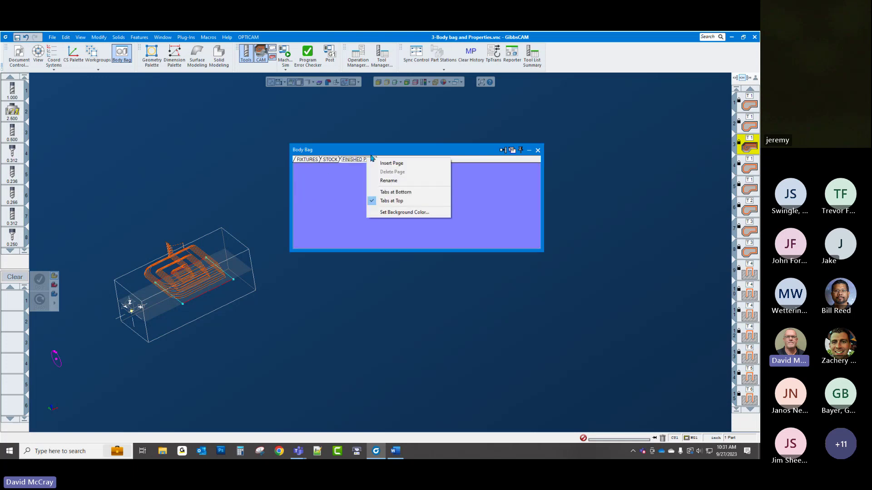
pyautogui.rightClick(371, 156)
pyautogui.moveTo(415, 197)
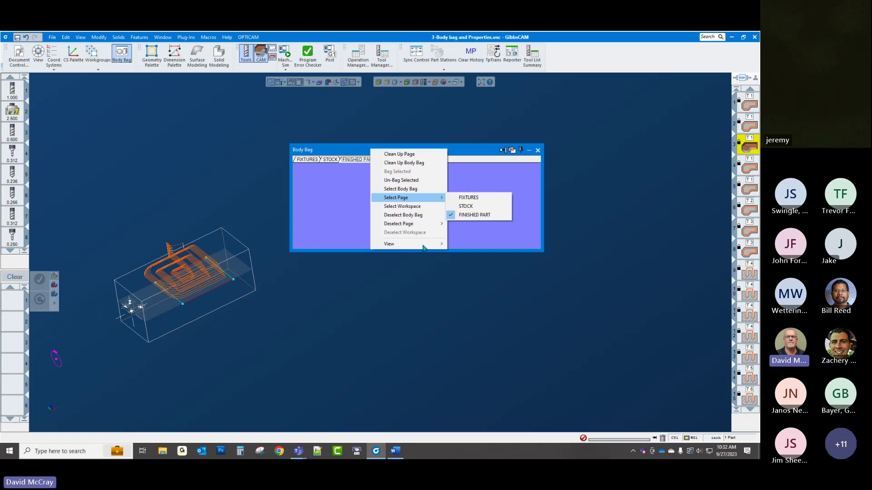
pyautogui.moveTo(423, 247)
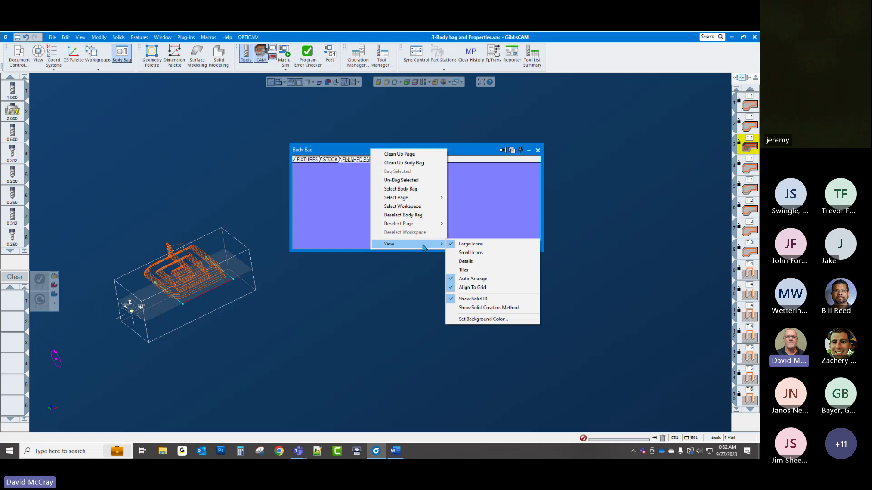
pyautogui.click(463, 320)
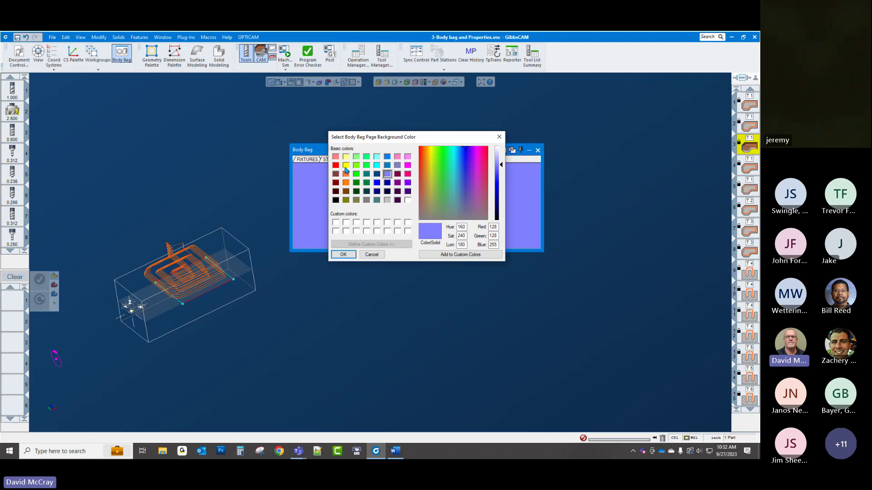
pyautogui.click(366, 165)
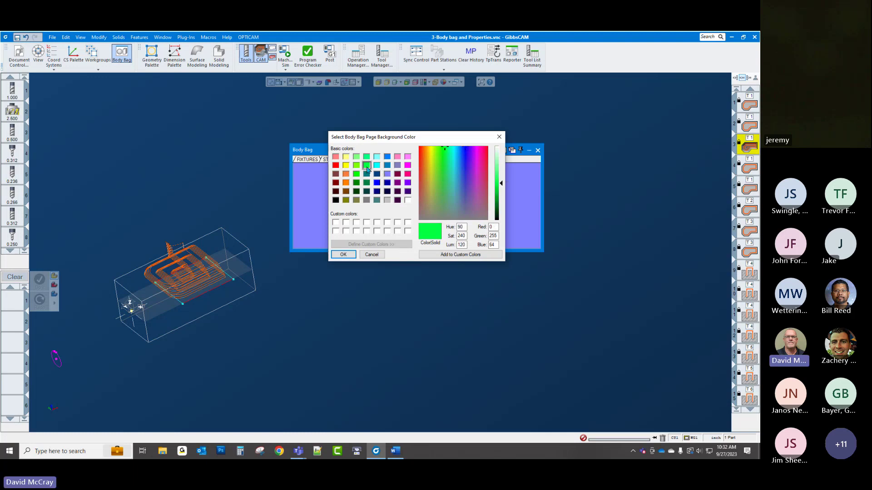
pyautogui.click(343, 254)
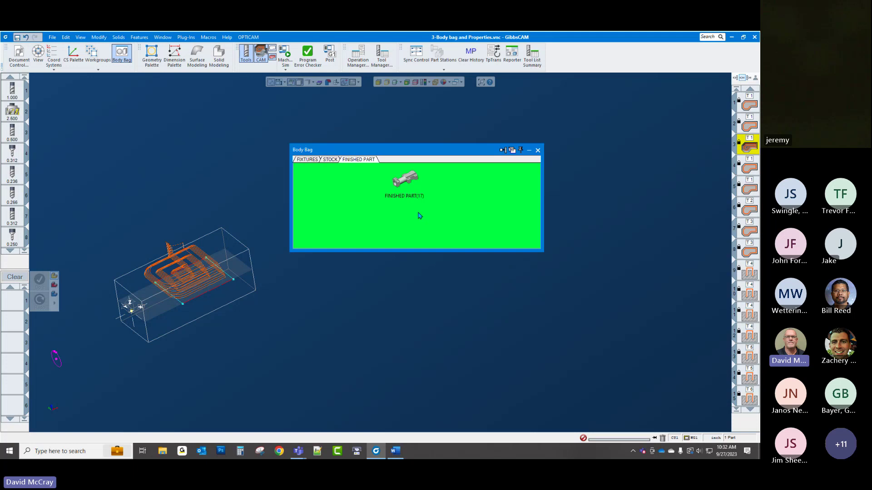
pyautogui.click(384, 304)
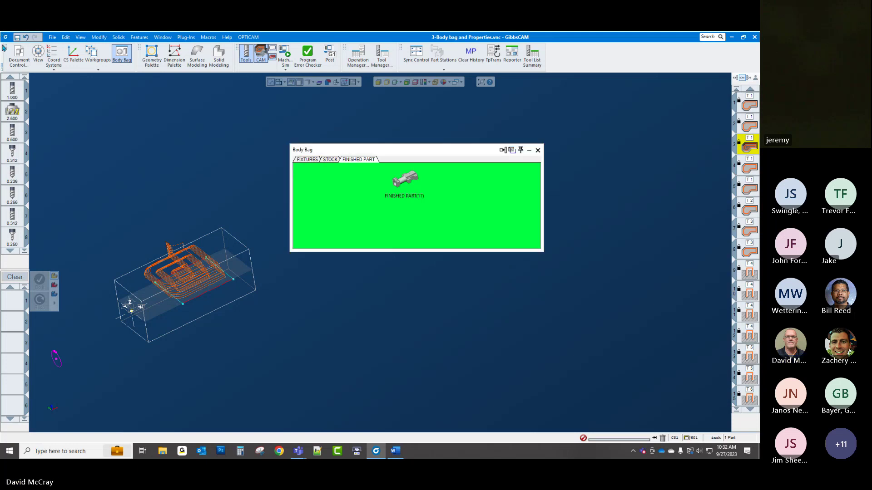
# Open the part file 4-Select-Deselect.vnc without saving changes to 3-Body bag and Properties.vnc
pyautogui.click(51, 40)
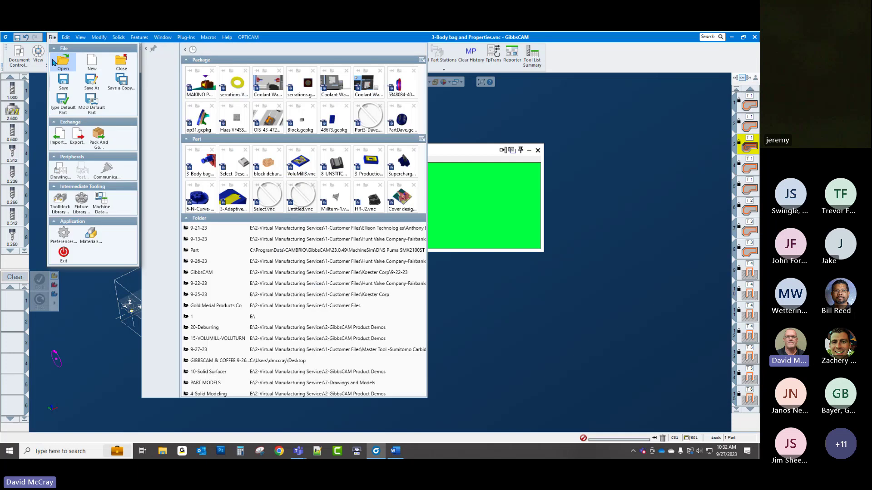
pyautogui.click(92, 61)
pyautogui.click(171, 114)
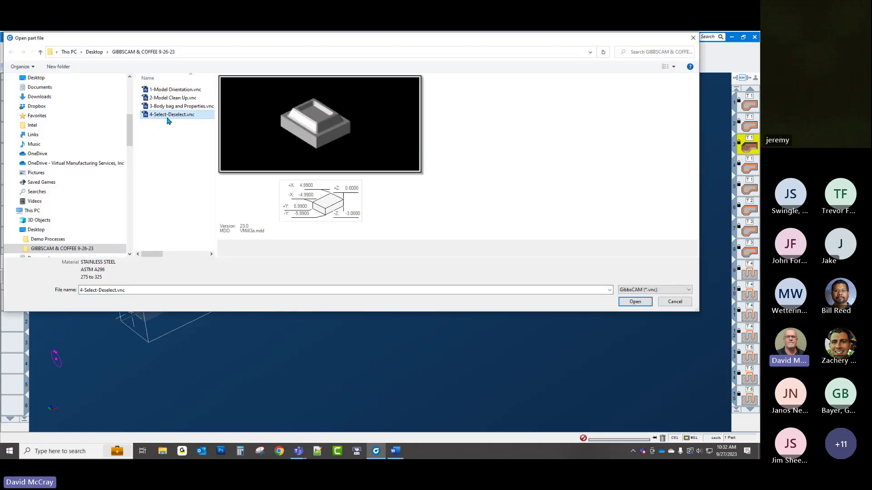
pyautogui.doubleClick(168, 116)
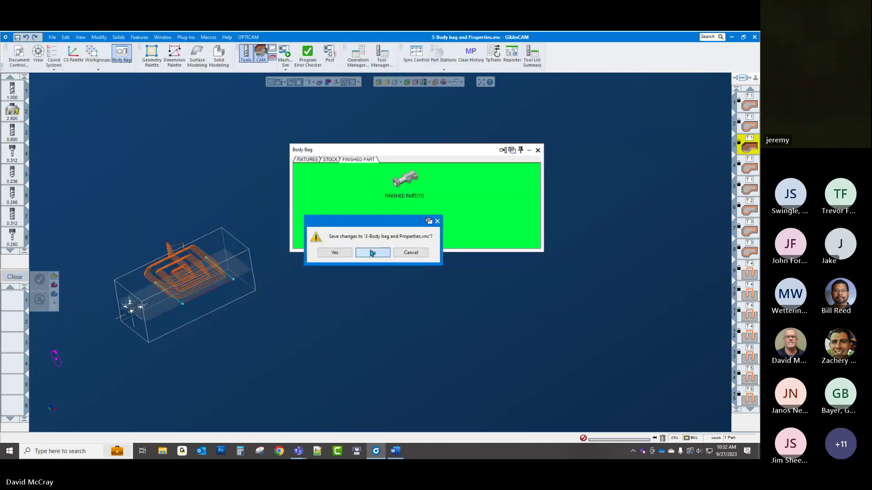
pyautogui.click(372, 251)
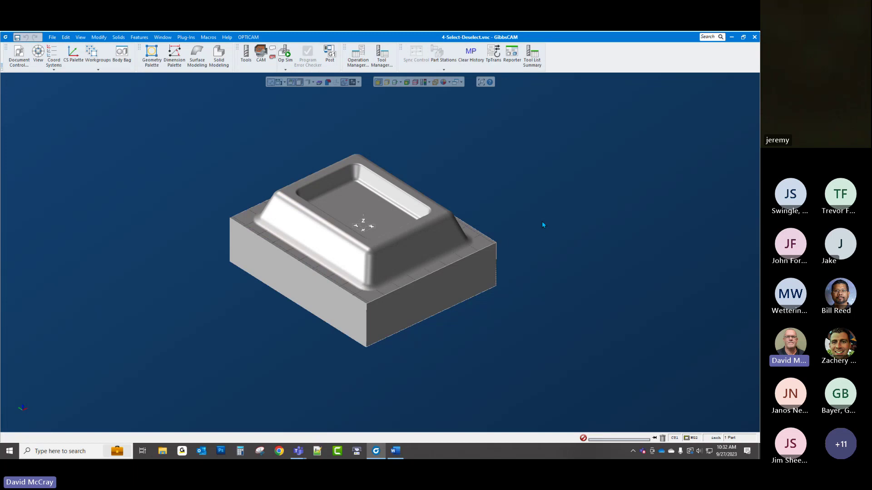
# Select a sloped side face of the boss, select the flat ledge around its base, and clear the selection
pyautogui.click(419, 247)
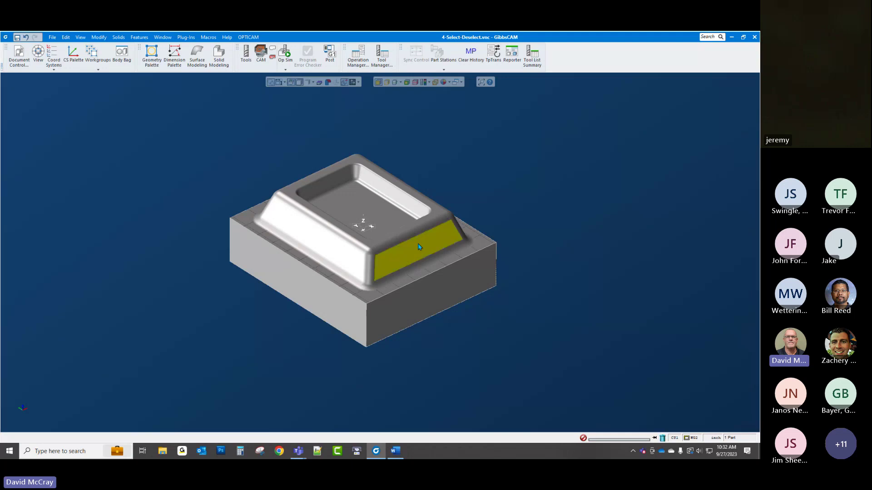
pyautogui.click(422, 271)
pyautogui.rightClick(422, 271)
pyautogui.click(622, 233)
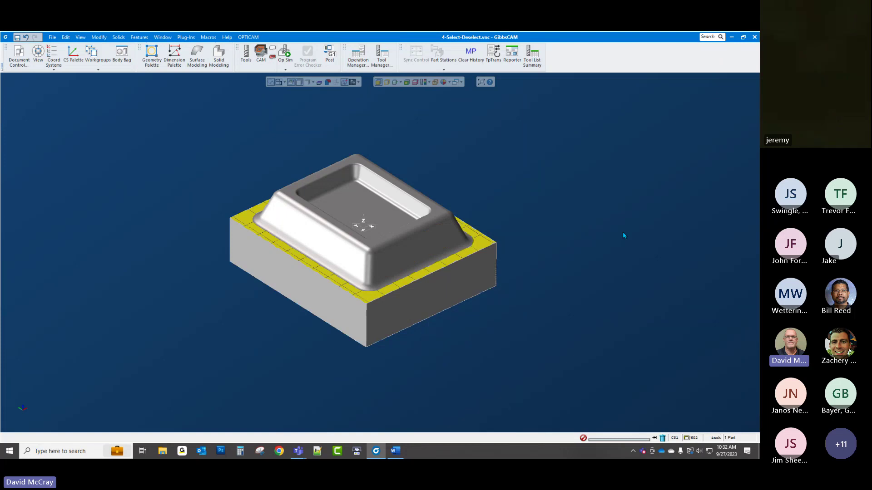
# Select all faces tangent to the flat ledge around the boss, then clear the selection
pyautogui.rightClick(486, 245)
pyautogui.moveTo(518, 395)
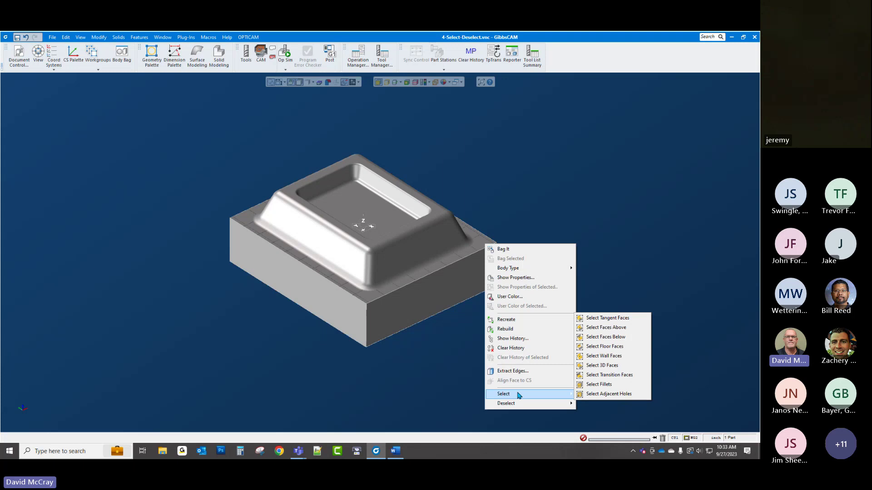
pyautogui.click(623, 318)
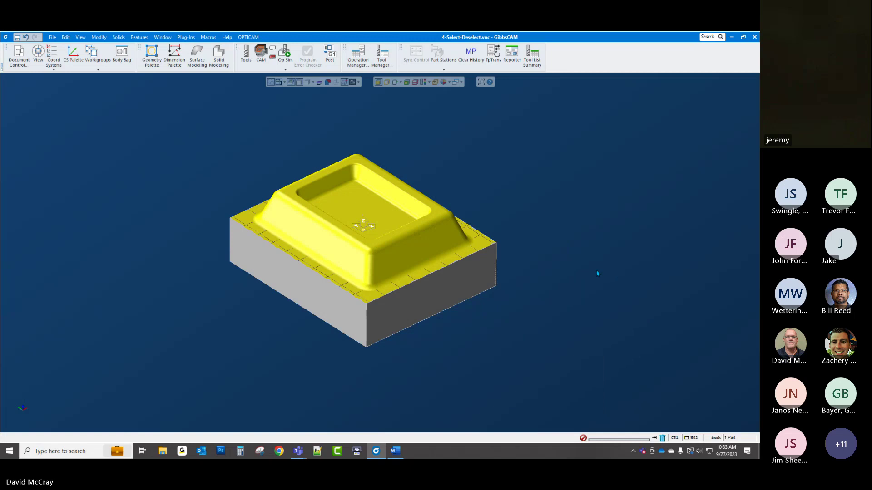
pyautogui.click(542, 226)
# Select the faces above the flat ledge around the boss, then clear the selection
pyautogui.rightClick(476, 242)
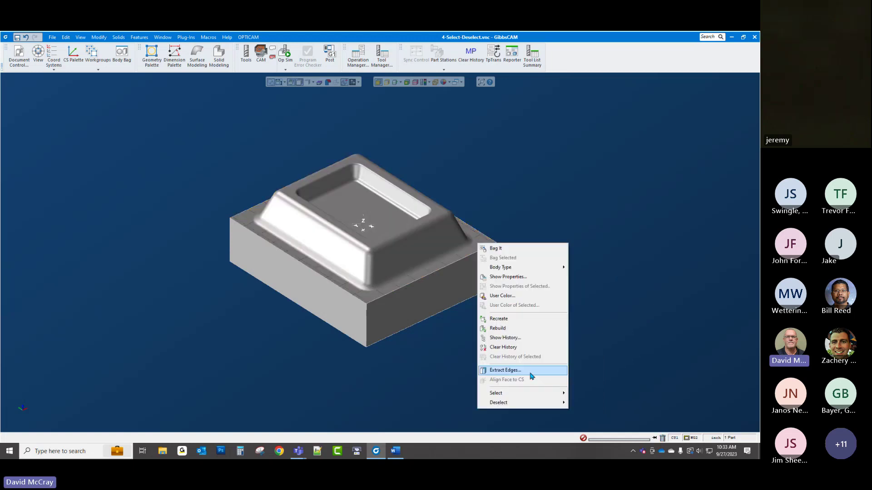
pyautogui.moveTo(531, 398)
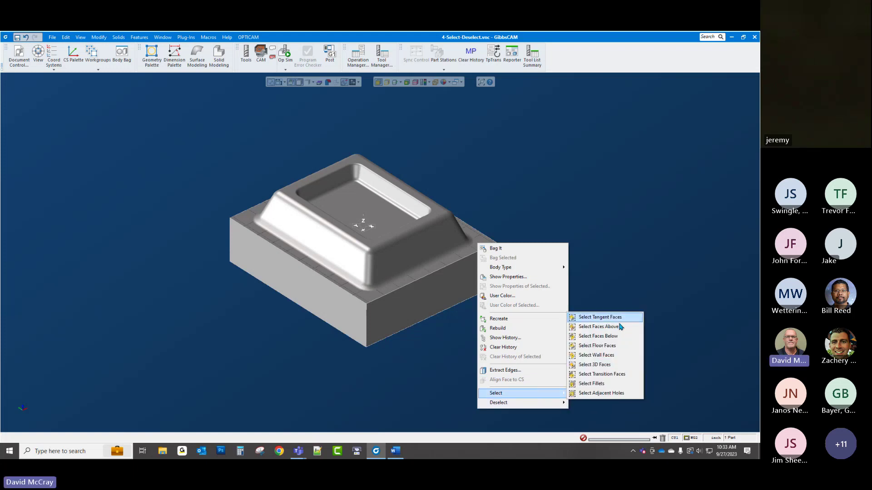
pyautogui.click(620, 326)
pyautogui.click(620, 287)
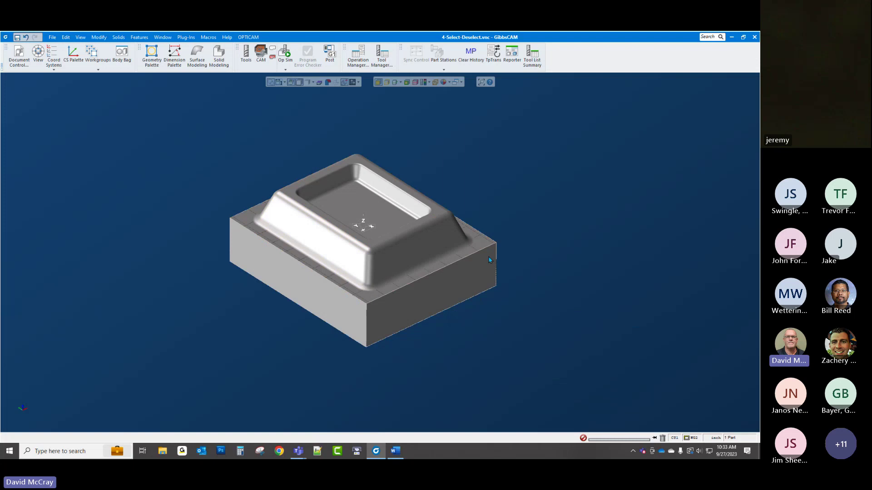
# Select the matching fillets around the boss, starting from the rounded corner at its upper outer edge
pyautogui.rightClick(373, 249)
pyautogui.moveTo(431, 398)
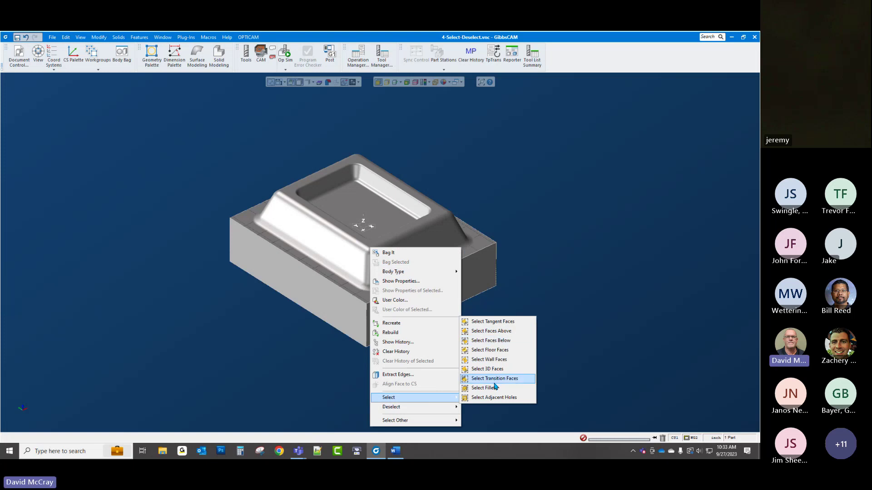
pyautogui.click(494, 386)
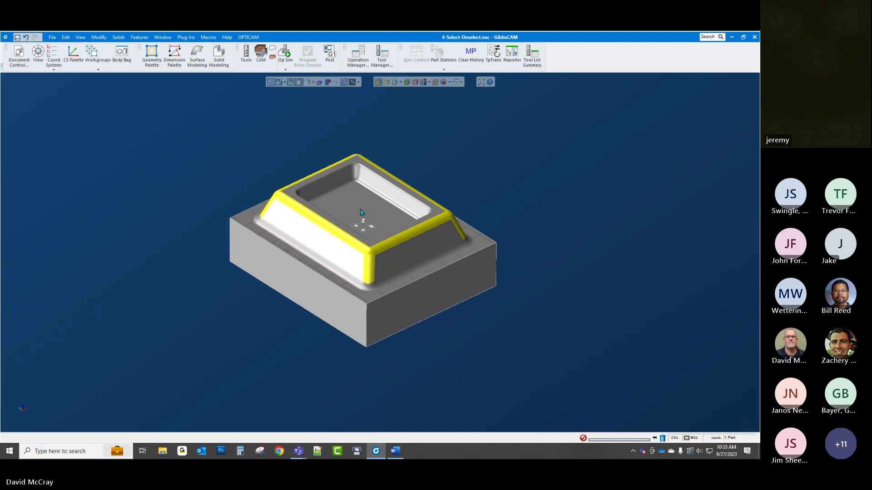
# Open the face selection options from the boss's upper outer edge
pyautogui.rightClick(402, 241)
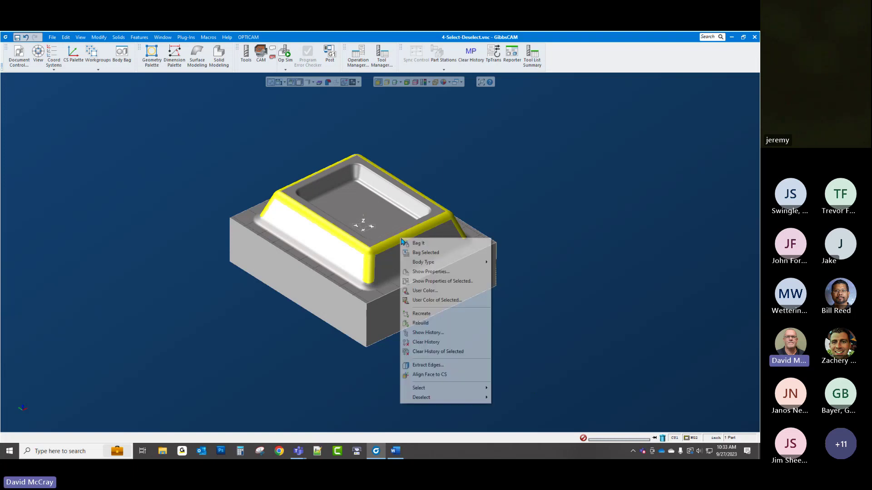
pyautogui.moveTo(458, 387)
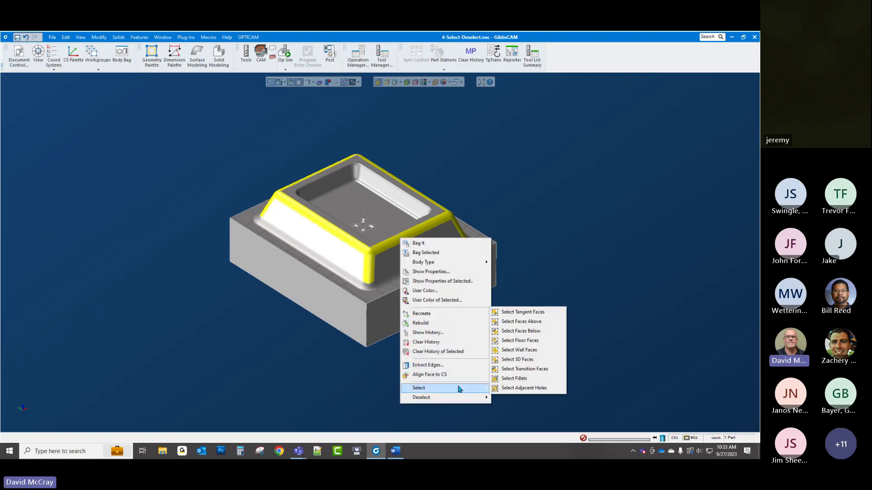